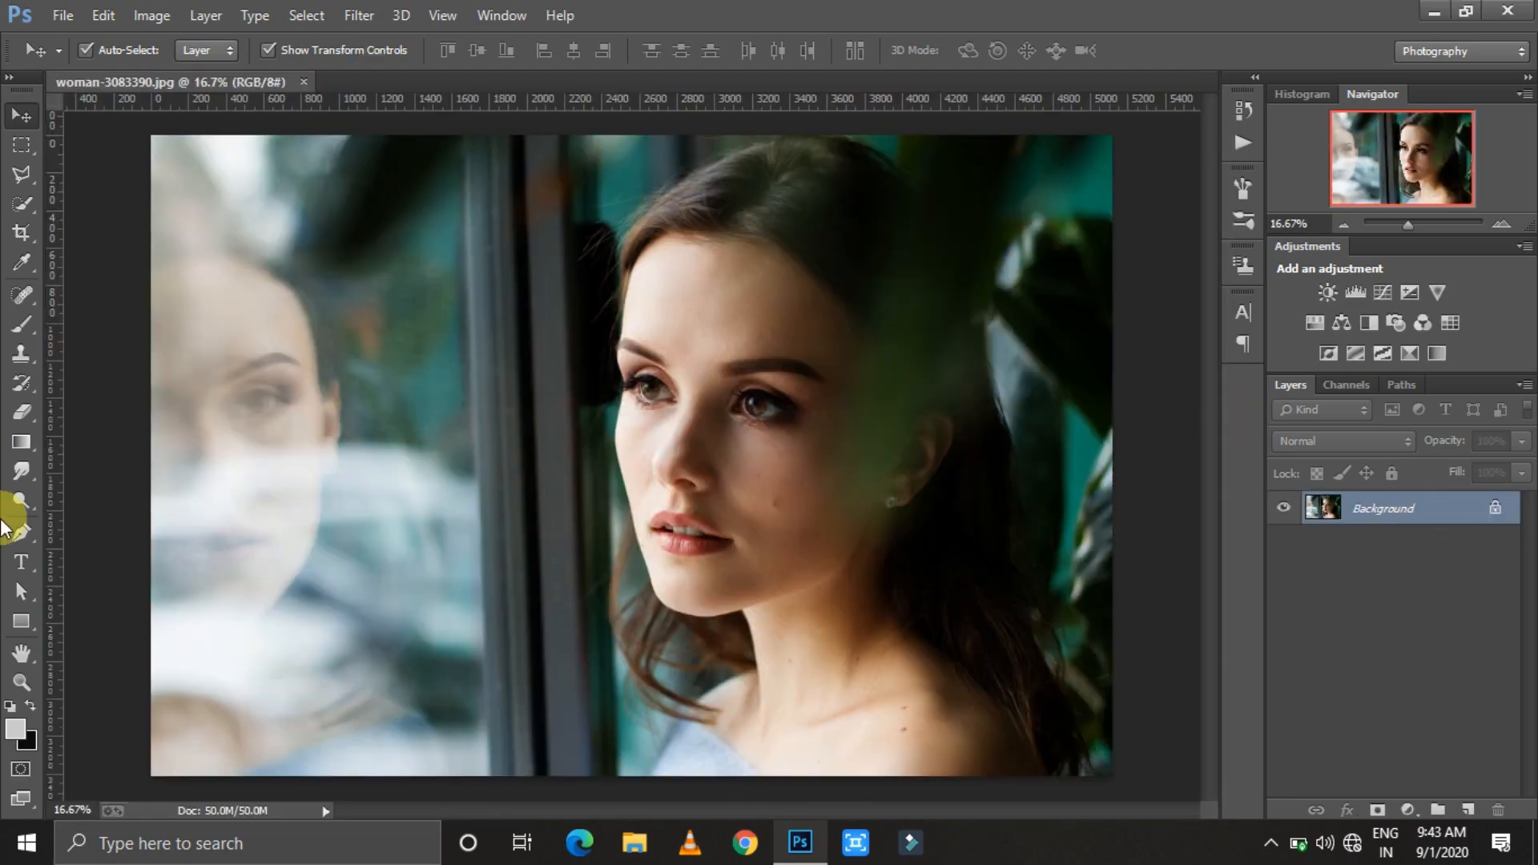
Remove the skin spots on the face, neck and shoulder with the content-aware Spot Healing Brush at 58 px
left_click(22, 296)
left_click_drag(1408, 226, 1415, 227)
left_click_drag(839, 811, 883, 811)
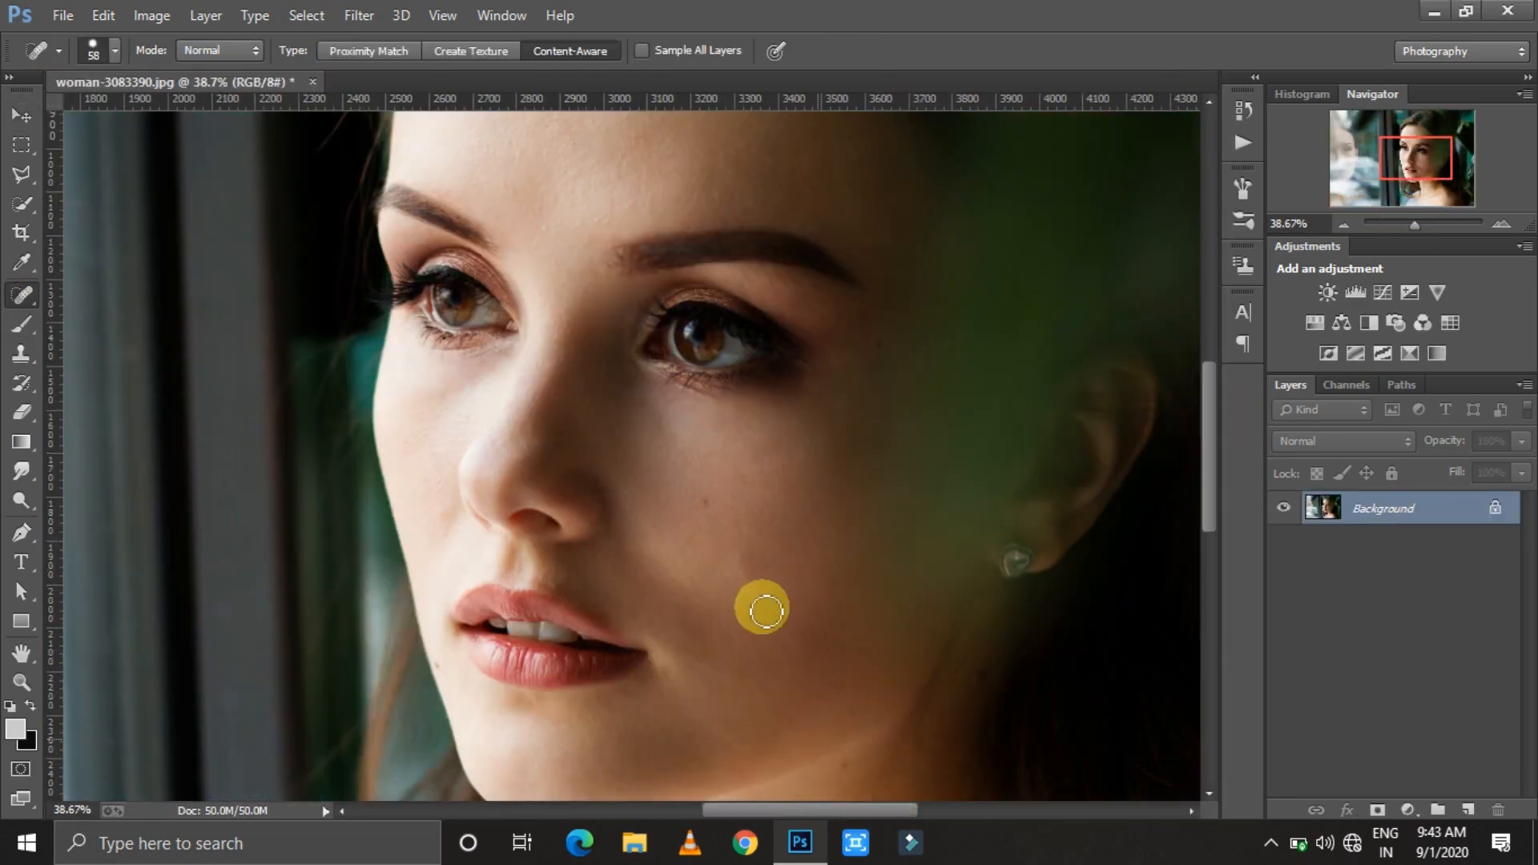
scroll(677, 544, "down", 5)
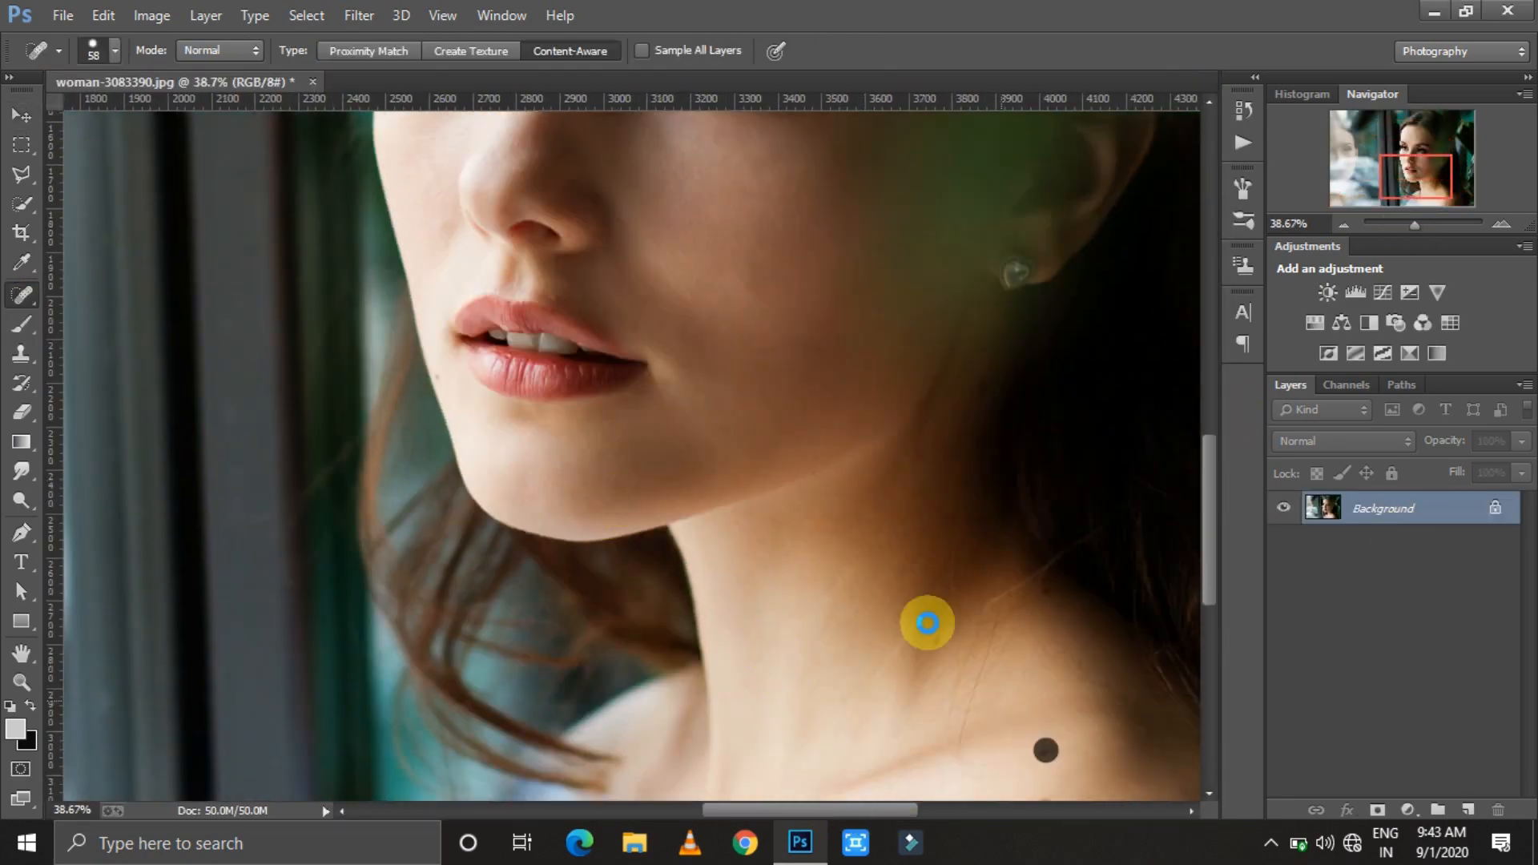
scroll(1082, 660, "down", 3)
left_click(1048, 660)
left_click_drag(846, 811, 892, 811)
scroll(892, 711, "down", 1)
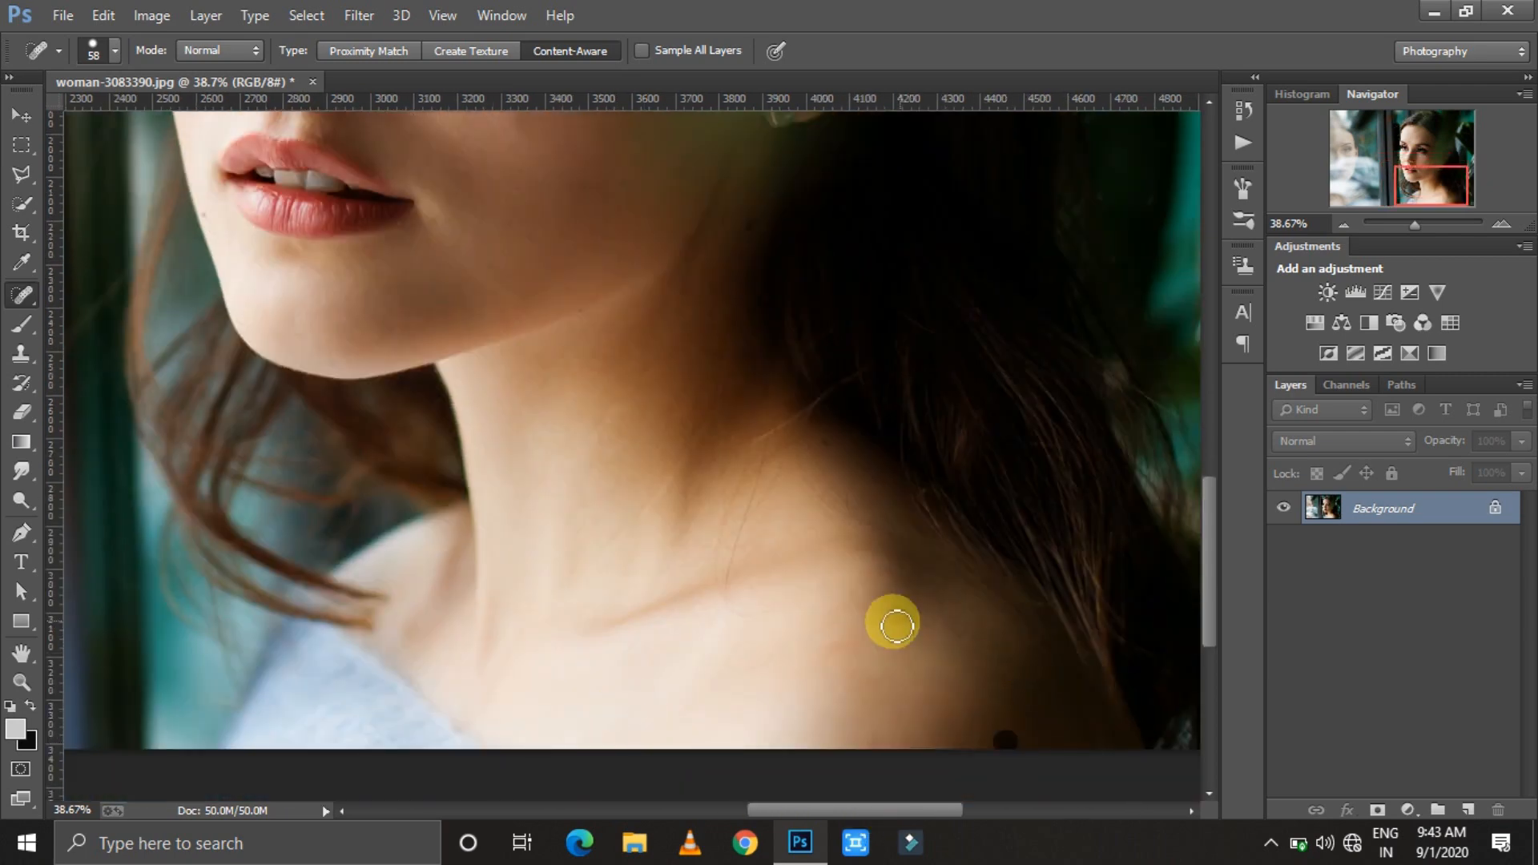
Duplicate the Background layer as Background copy
scroll(892, 622, "up", 5)
left_click_drag(1438, 609, 1470, 805)
right_click(1408, 512)
right_click(1333, 545)
left_click(1434, 640)
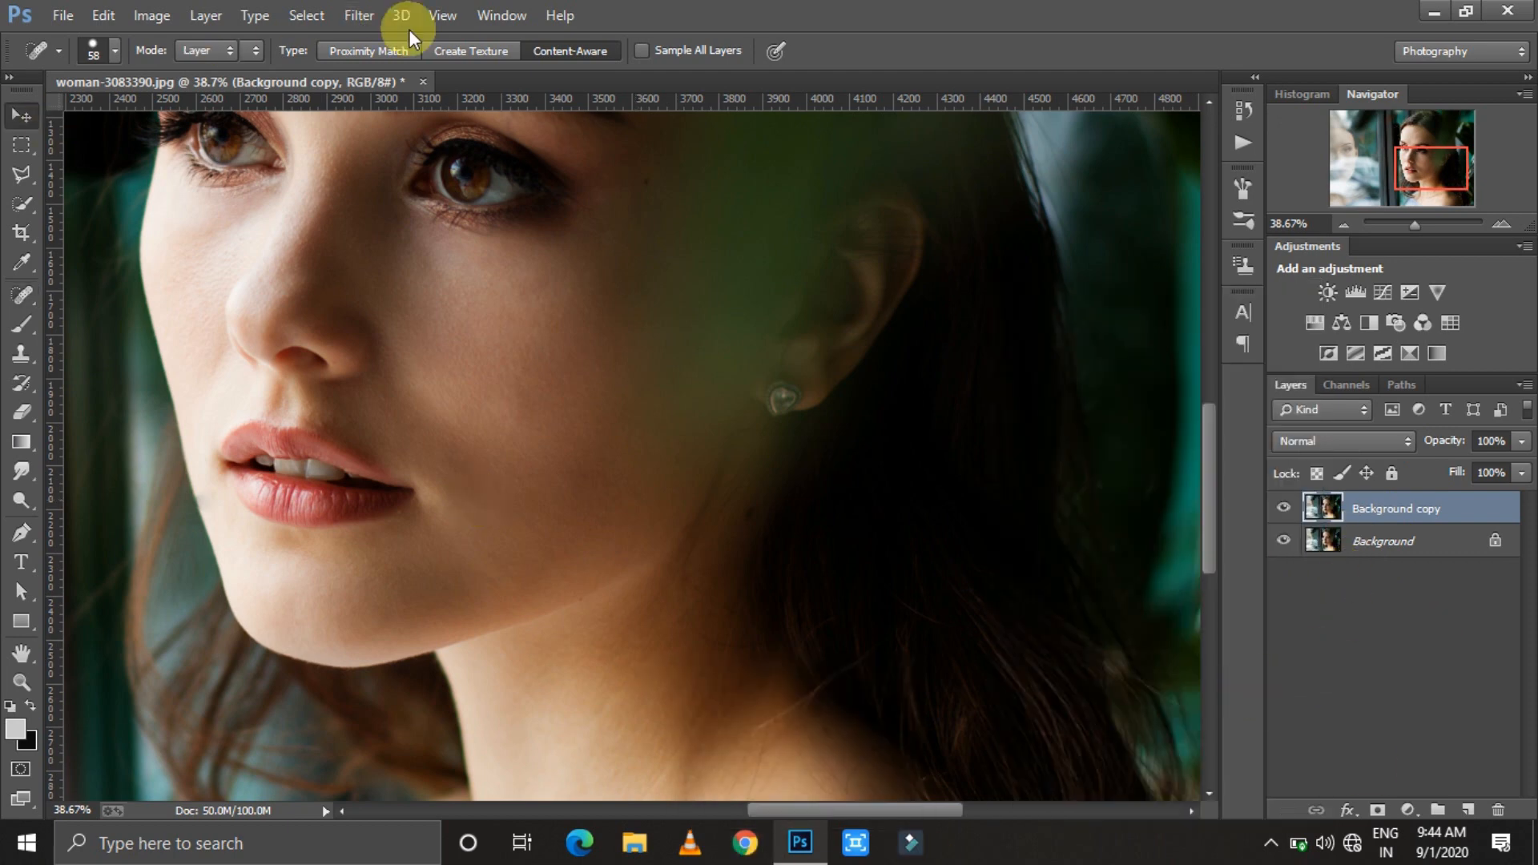
Open Background copy in the SkinFiner filter and show the photo in side-by-side before/after view
key("v")
left_click(359, 15)
mouse_move(481, 639)
left_click(720, 646)
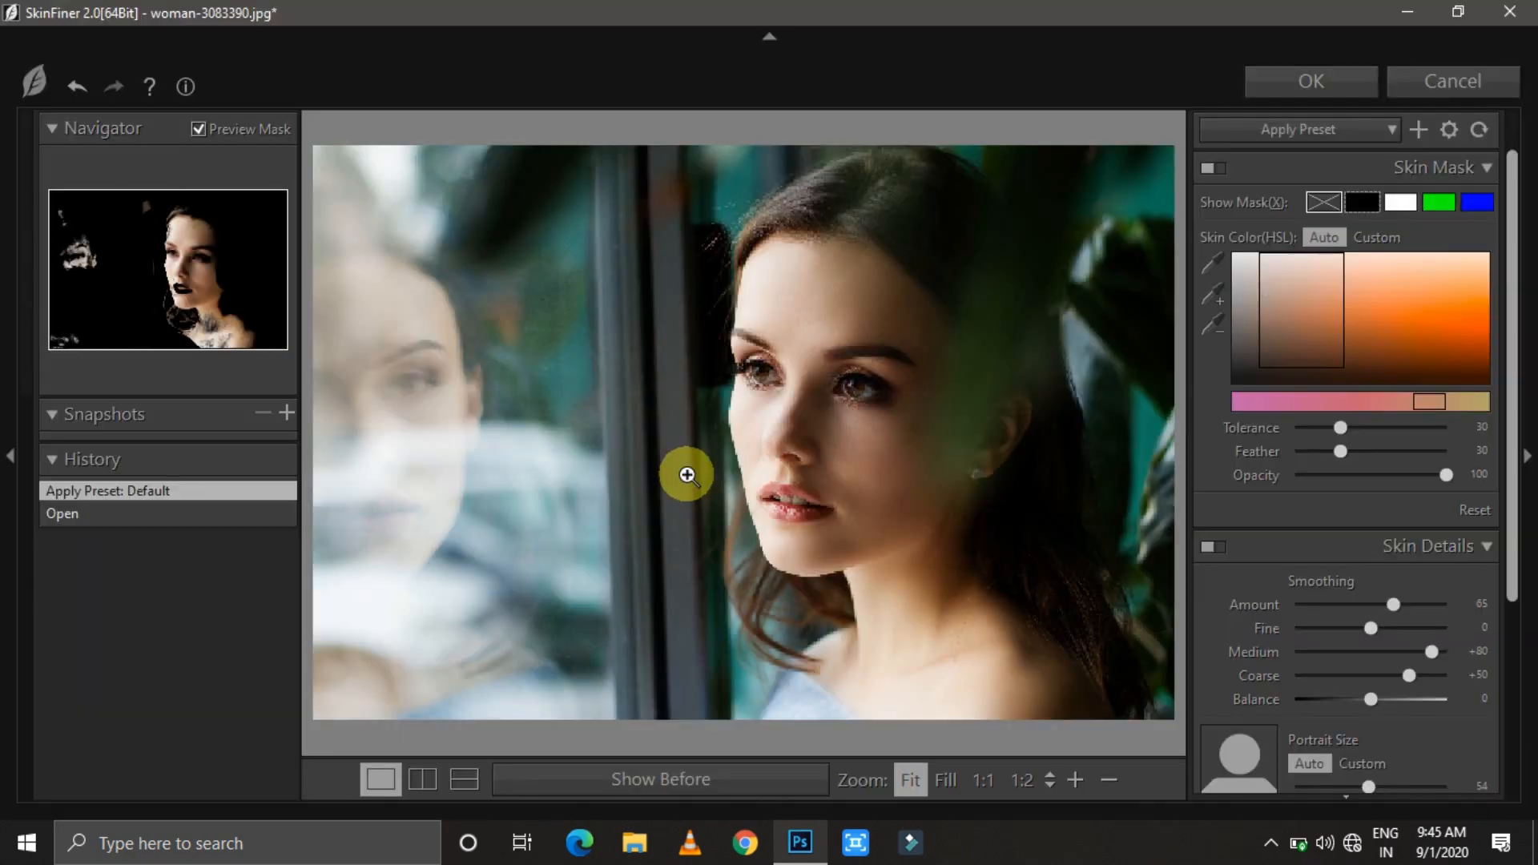
left_click(423, 780)
left_click(1458, 12)
left_click(1134, 24)
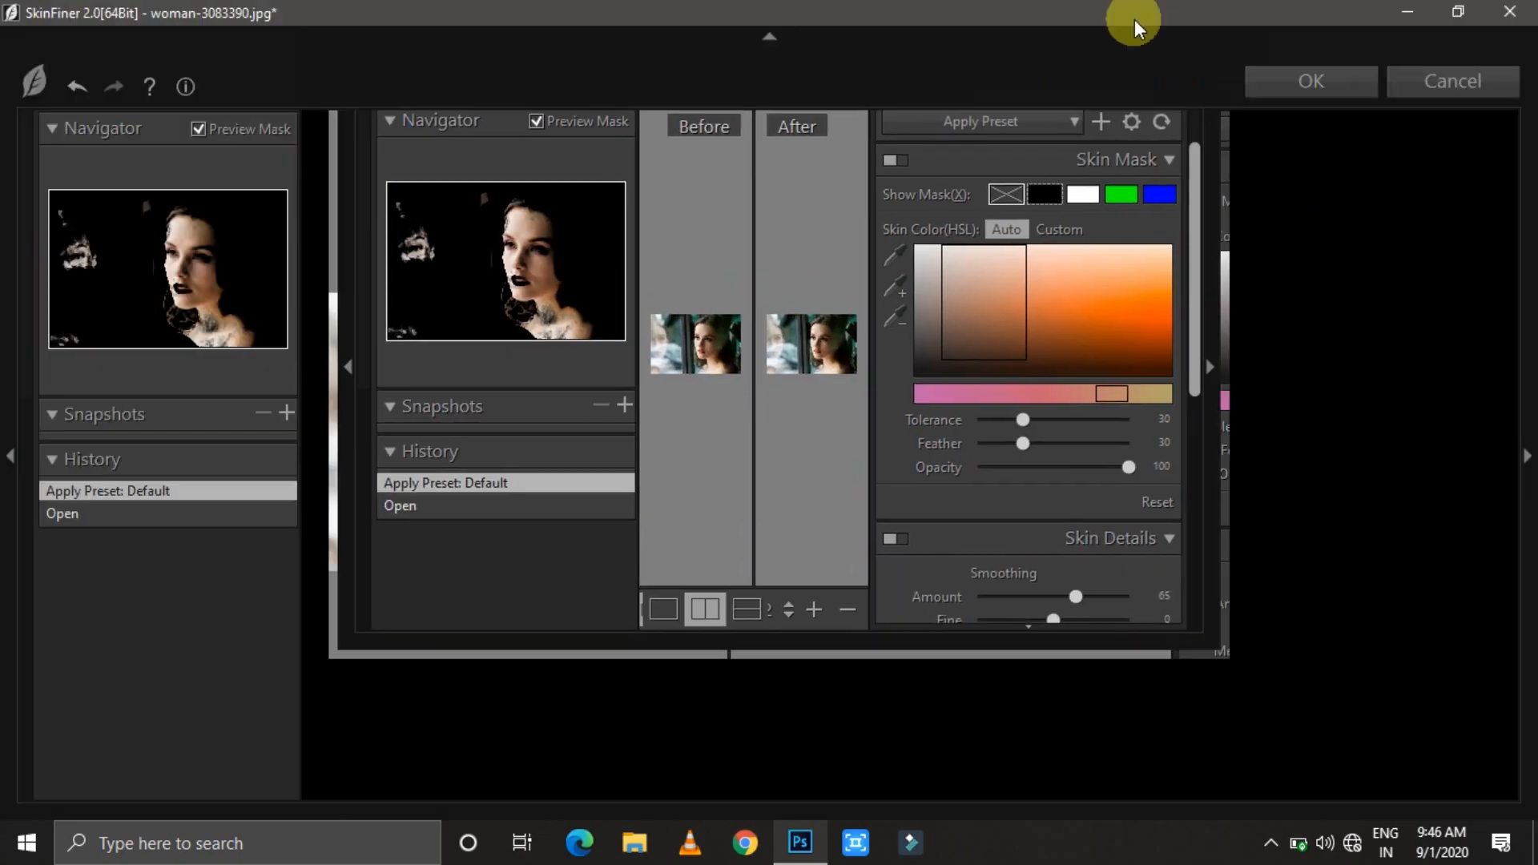
Set the skin mask tolerance to 100 and centre the comparison on the woman's face
left_click_drag(1341, 428, 1447, 428)
left_click(1078, 780)
left_click(1112, 782)
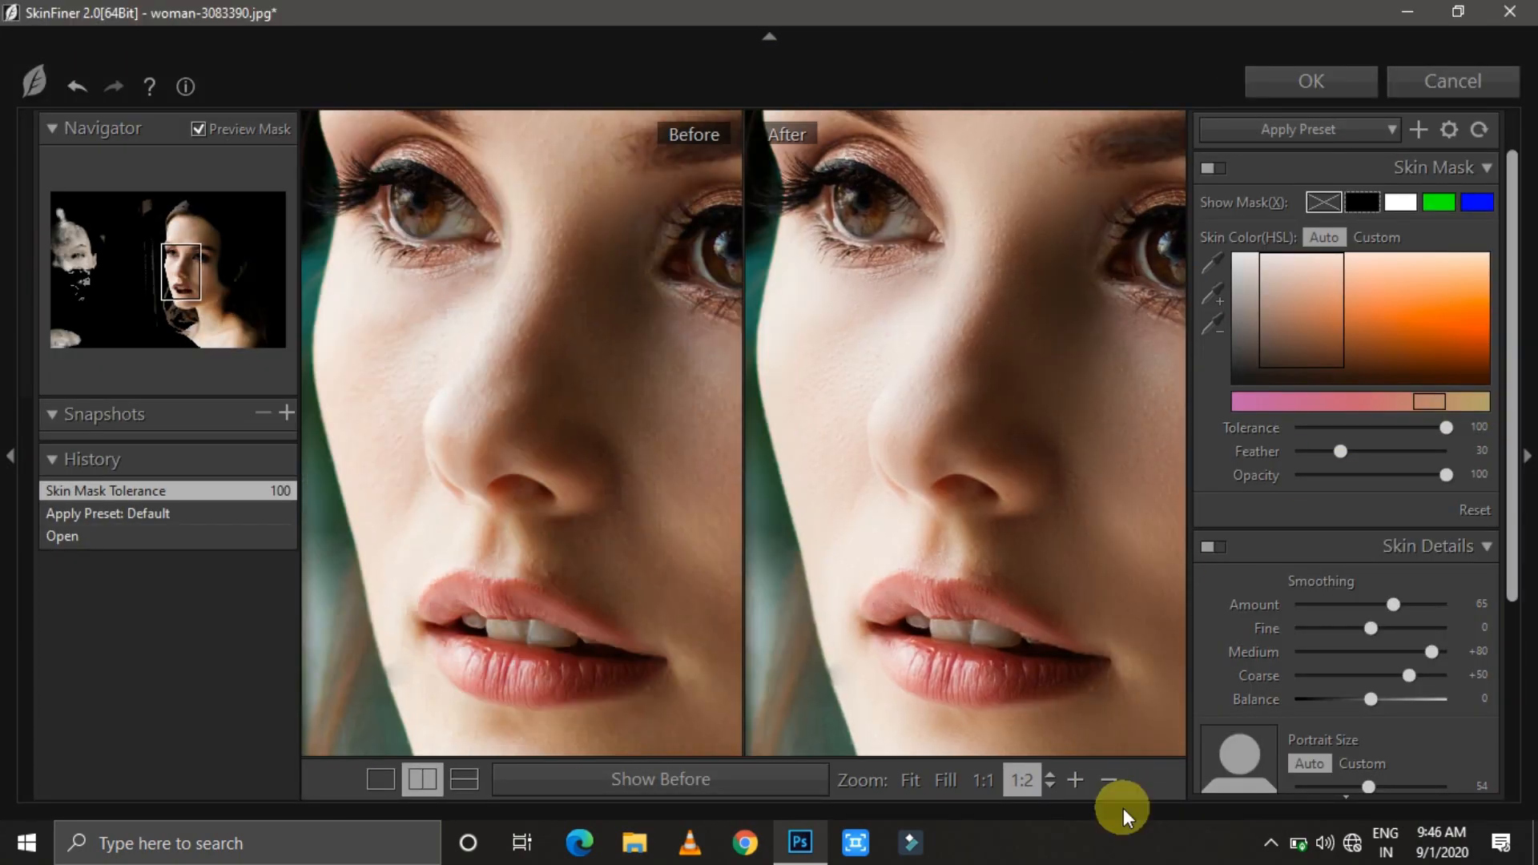
left_click(1112, 782)
left_click_drag(1020, 553, 953, 554)
Sample custom skin mask colours from several areas of the woman's face, neck and shoulder
left_click(1213, 264)
left_click(1041, 431)
left_click(1162, 693)
left_click(1109, 780)
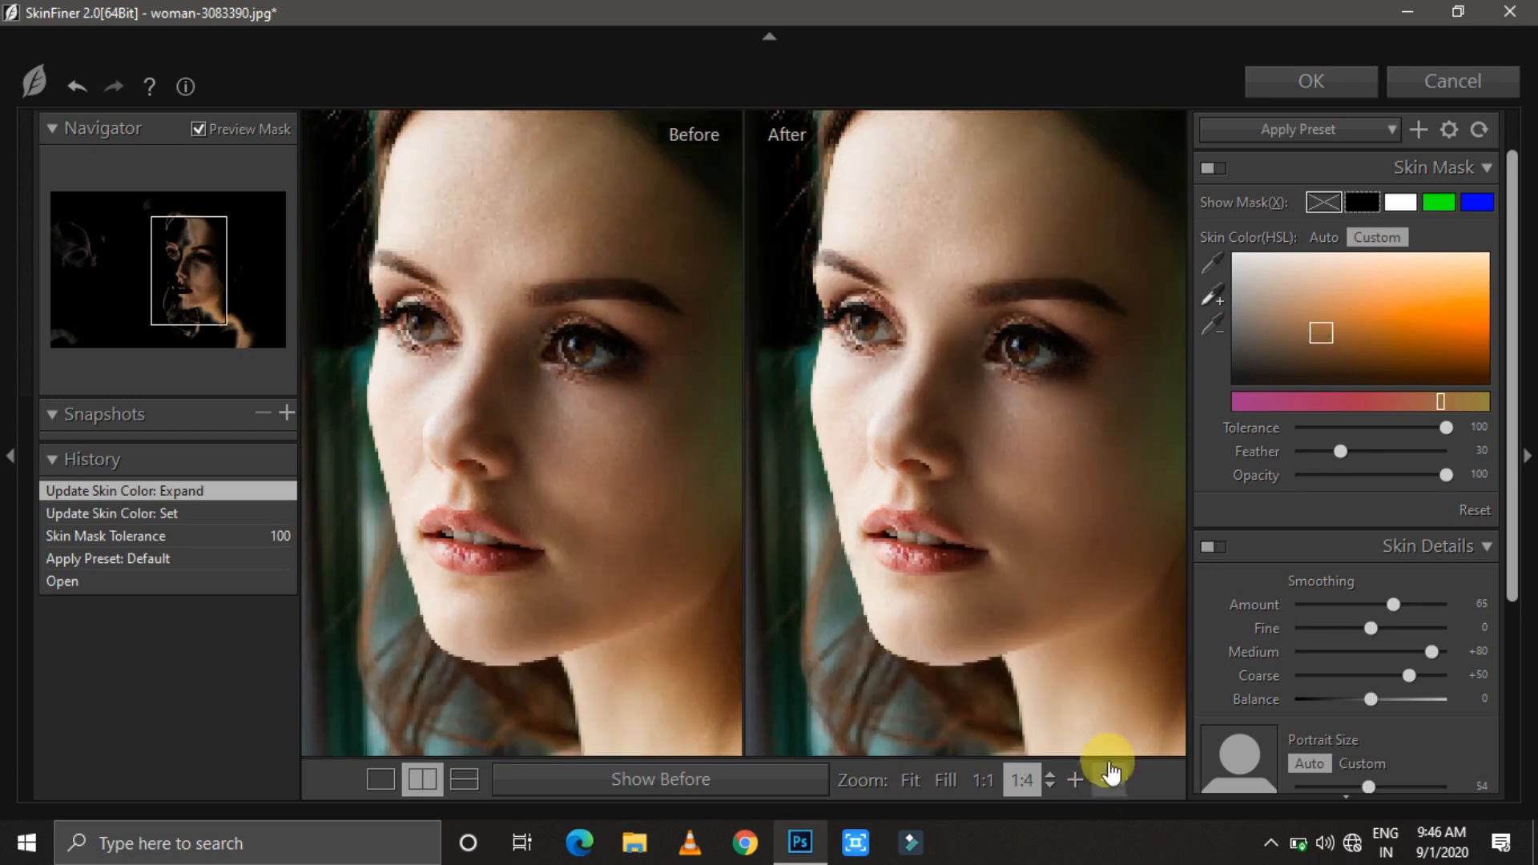
left_click(1095, 705)
left_click(933, 619)
left_click(707, 620)
left_click(1109, 781)
left_click(1213, 264)
left_click(1041, 625)
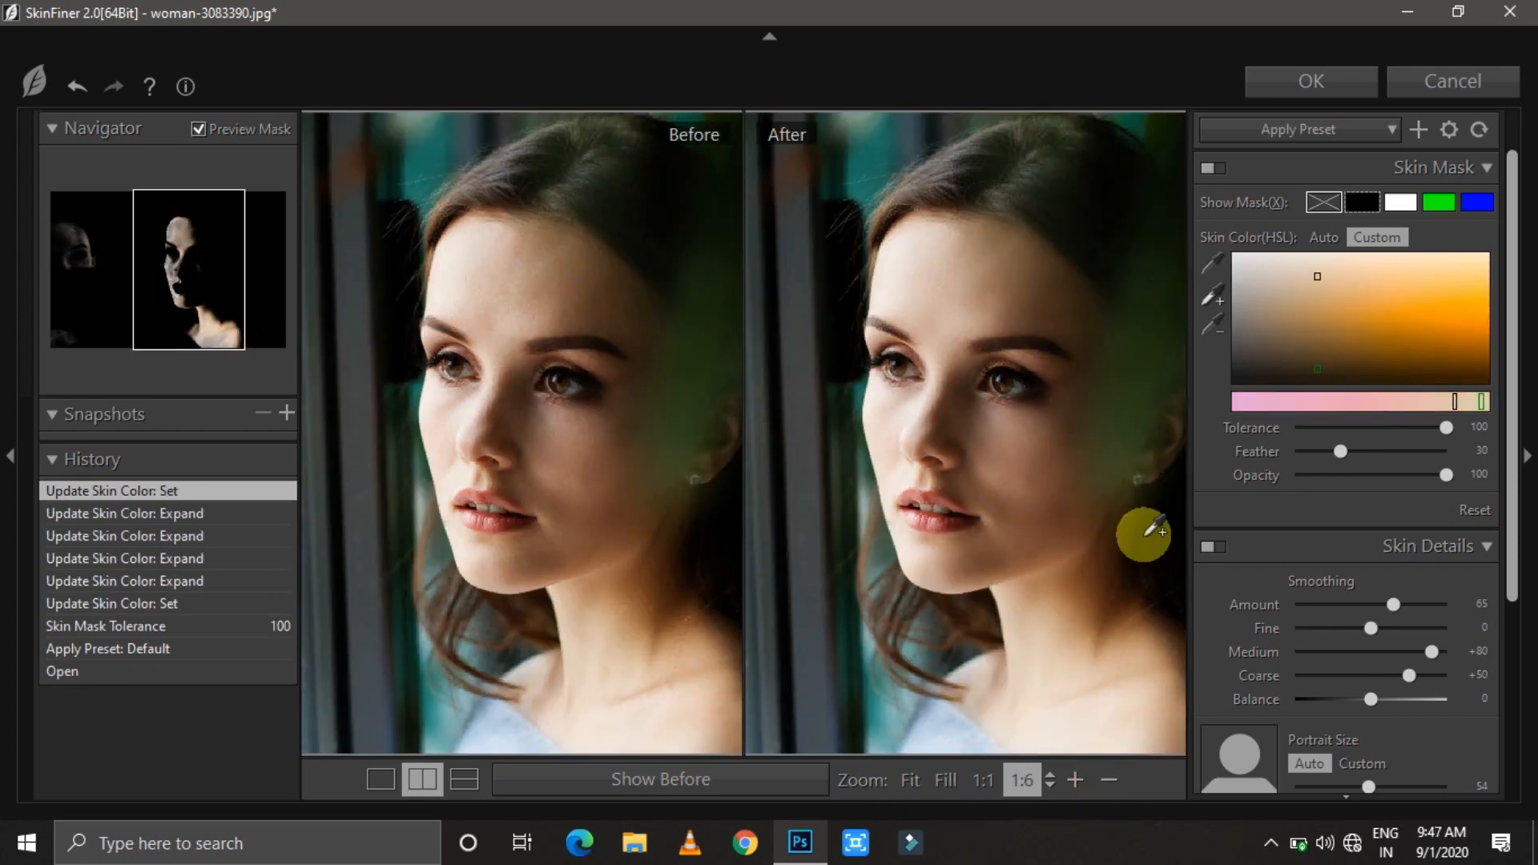
Set the skin mask feather to 68 and expand the skin colour range with a sample from the shoulder area
left_click_drag(1340, 452, 1398, 452)
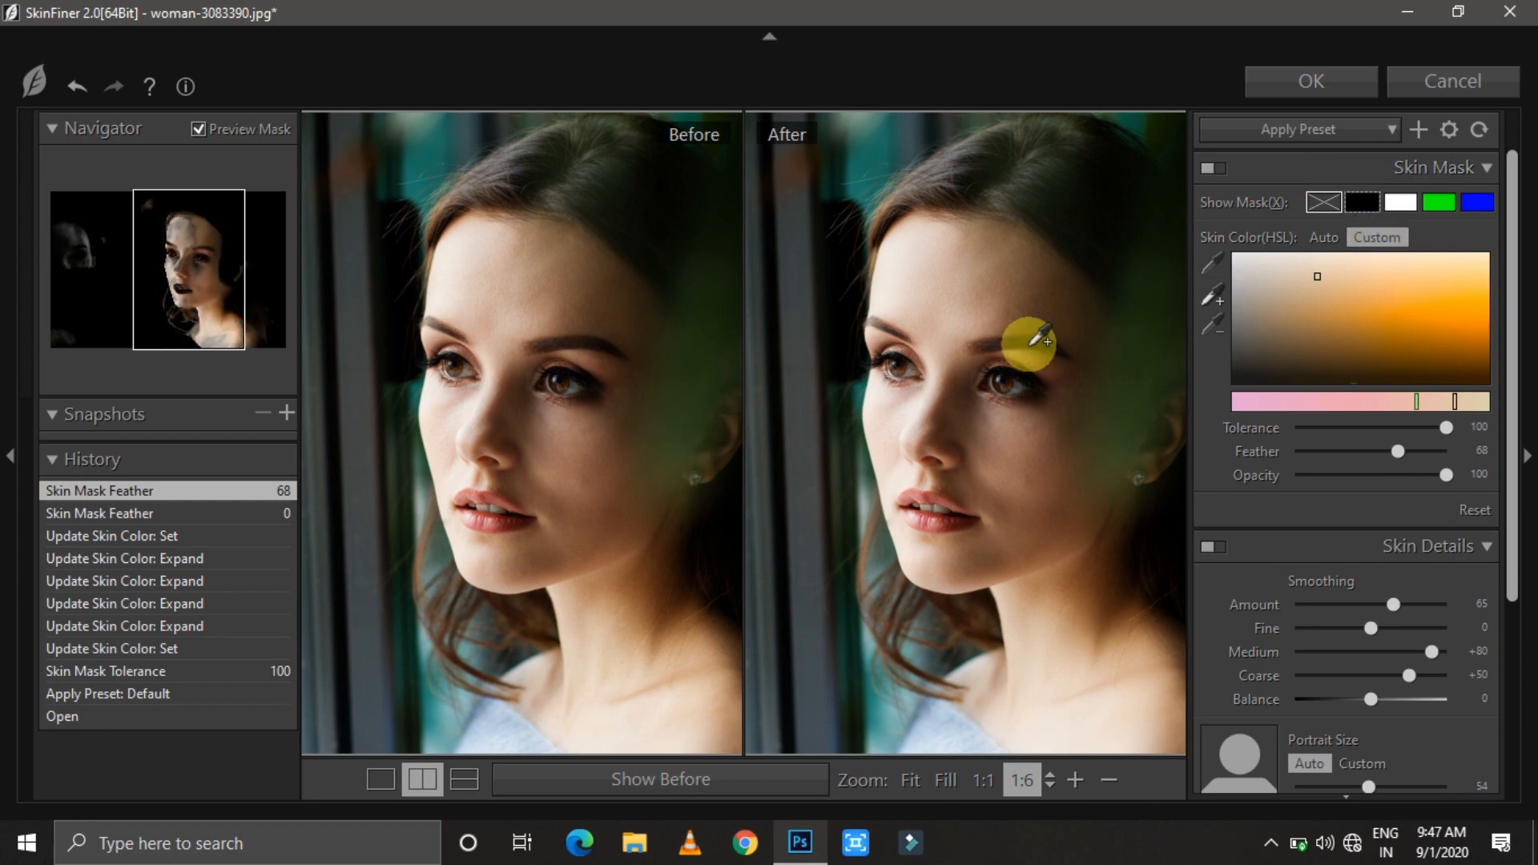
left_click(1113, 685)
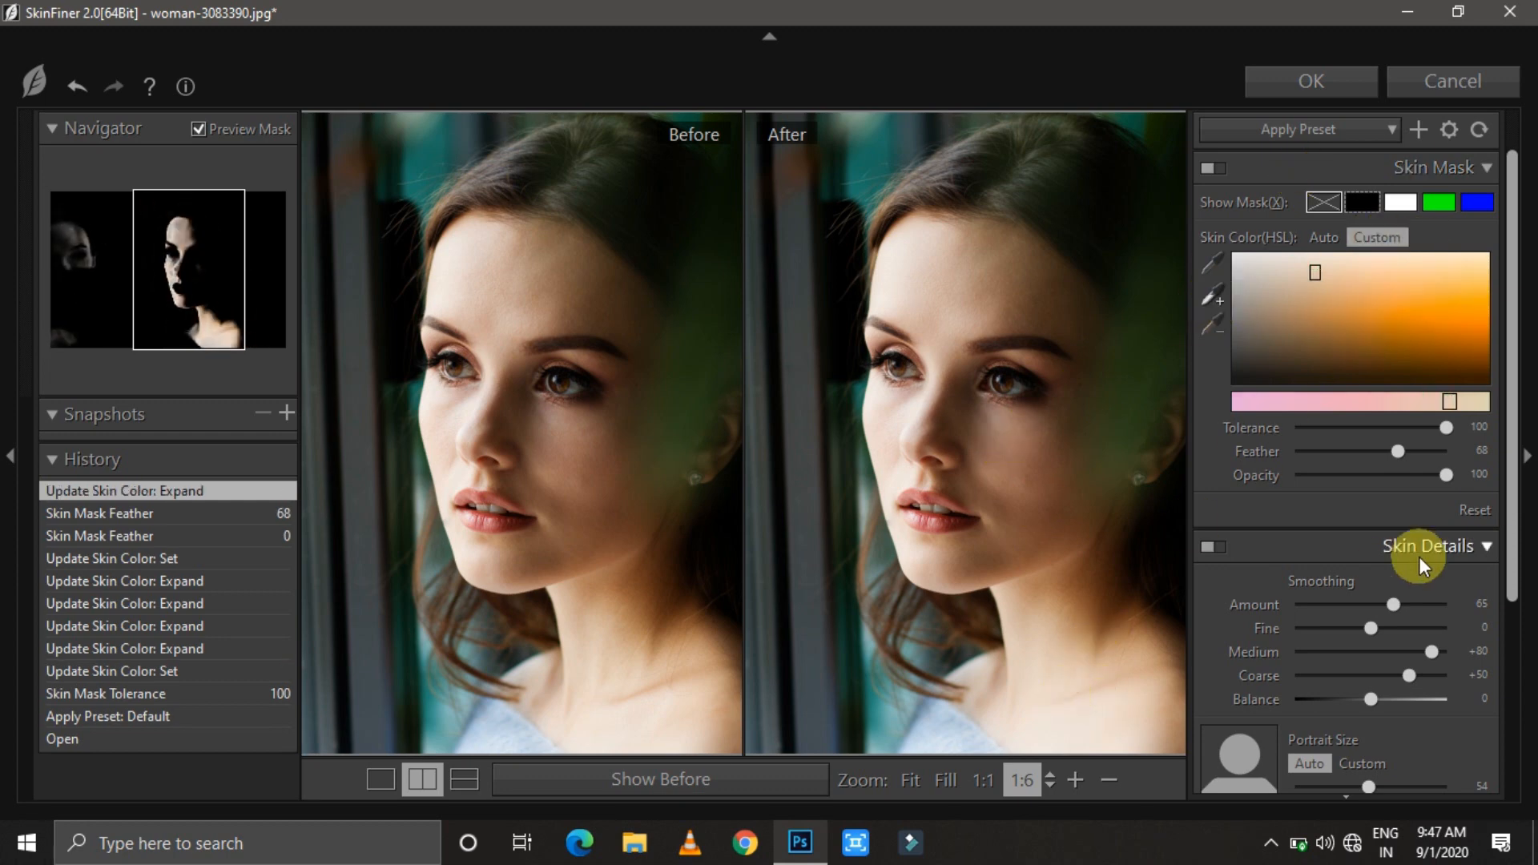
left_click_drag(1398, 452, 1368, 428)
Apply the Default preset and set the skin mask tolerance to 49
left_click(1364, 130)
left_click(1358, 160)
scroll(1376, 495, "down", 2)
Set Smoothing Fine to +22, Portrait Size to 61 and Skin Tone Saturation to -21
left_click_drag(1371, 500, 1388, 502)
left_click_drag(1369, 659, 1382, 659)
scroll(1379, 653, "down", 3)
mouse_move(1371, 639)
left_mouse_down()
mouse_move(1407, 641)
mouse_move(1355, 640)
left_mouse_up()
scroll(1001, 606, "down", 1)
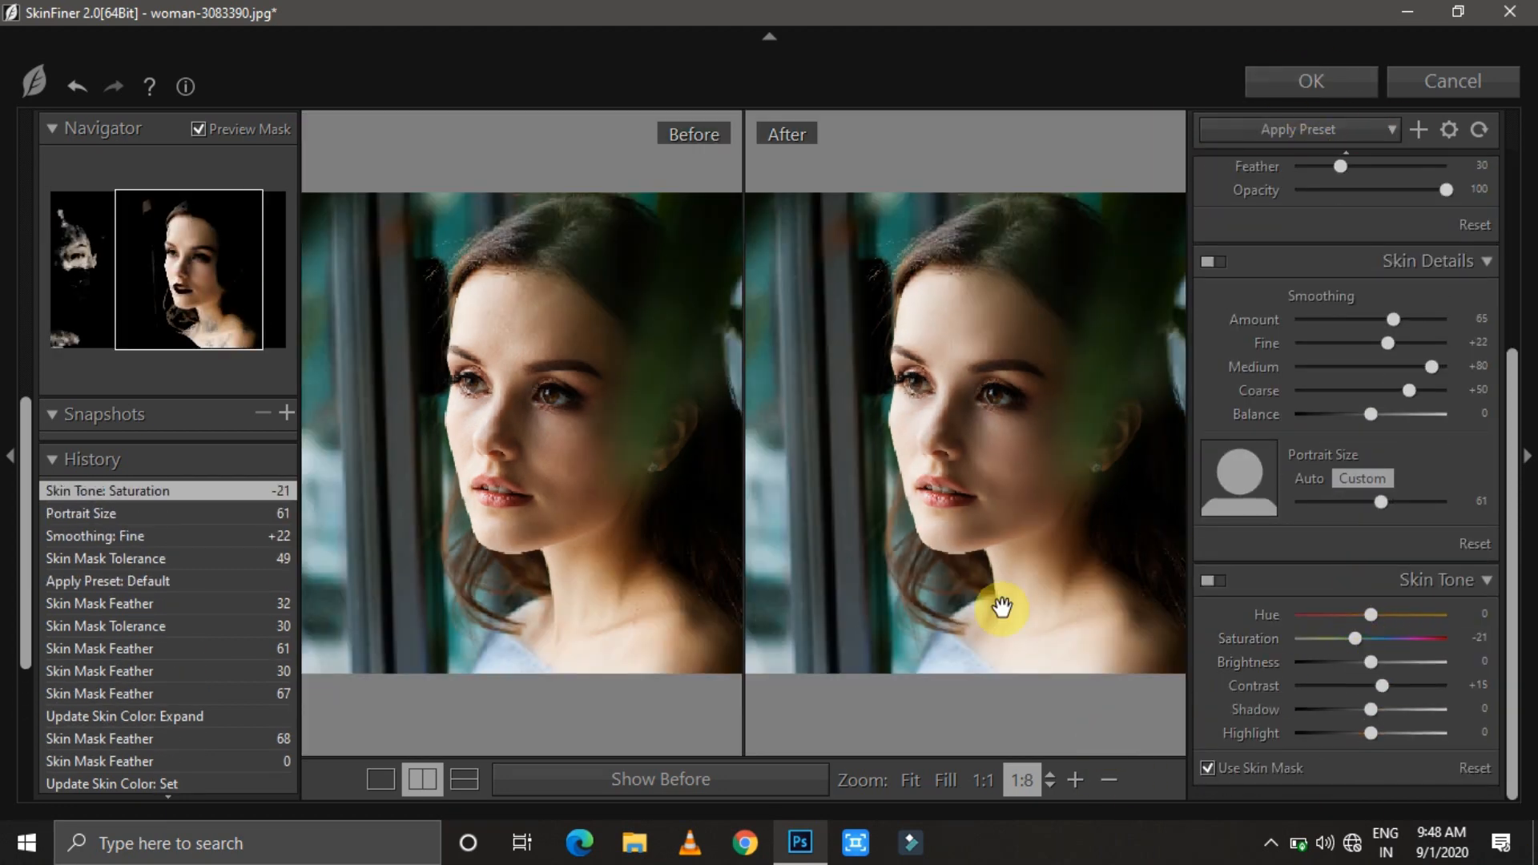
Inspect the face in single view, fine-tune the skin tone and portrait size, and apply the SkinFiner retouch
left_click(380, 780)
left_click(1074, 780)
left_click(1074, 780)
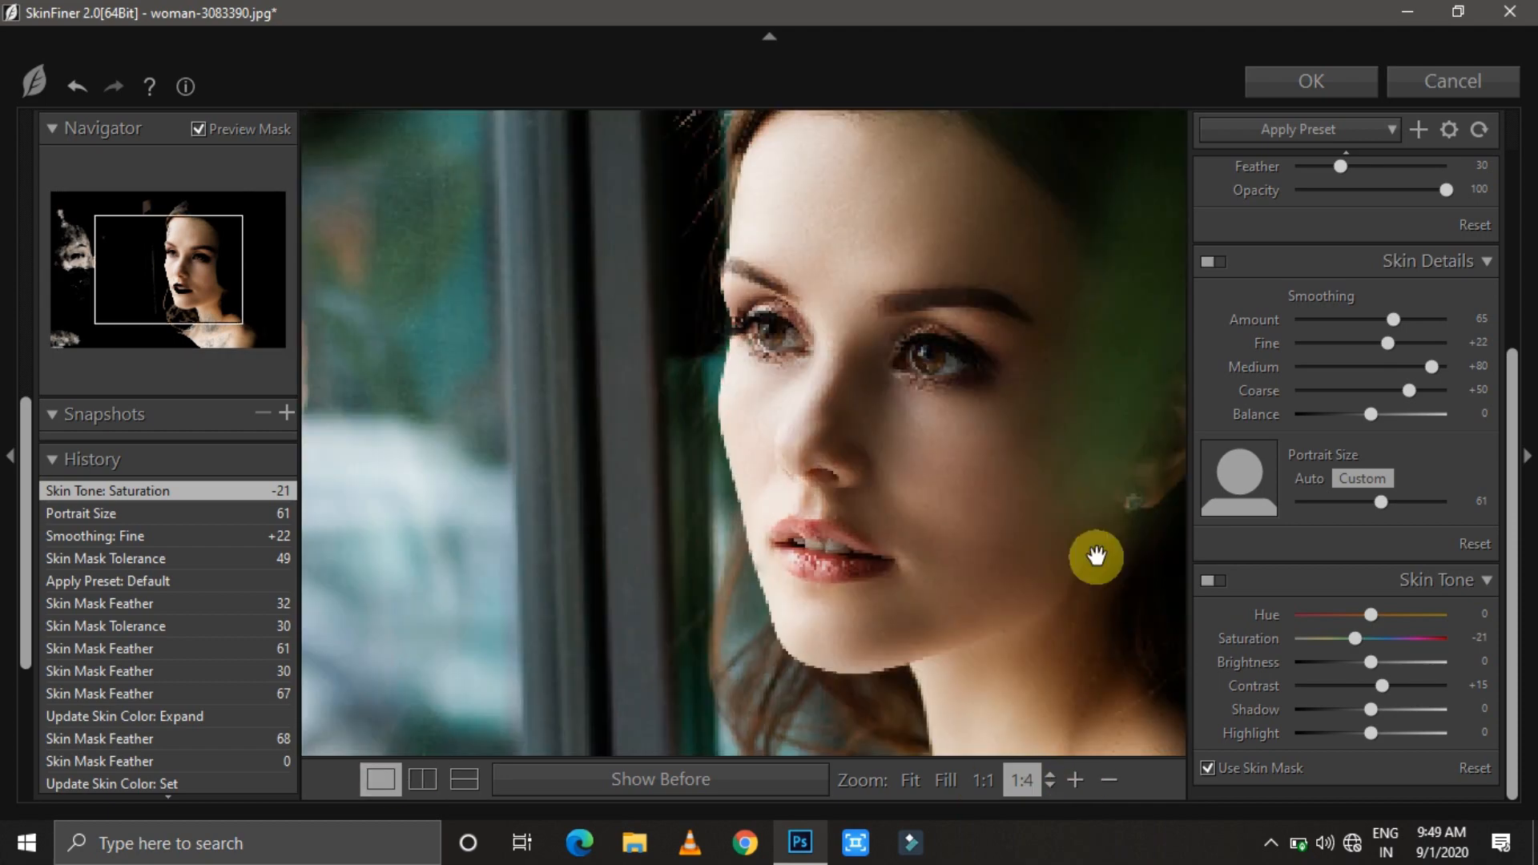
left_click_drag(1096, 557, 850, 545)
left_click_drag(1382, 685, 1374, 737)
left_click(1109, 779)
left_click(1109, 779)
left_click_drag(1380, 502, 1384, 504)
left_click(1312, 84)
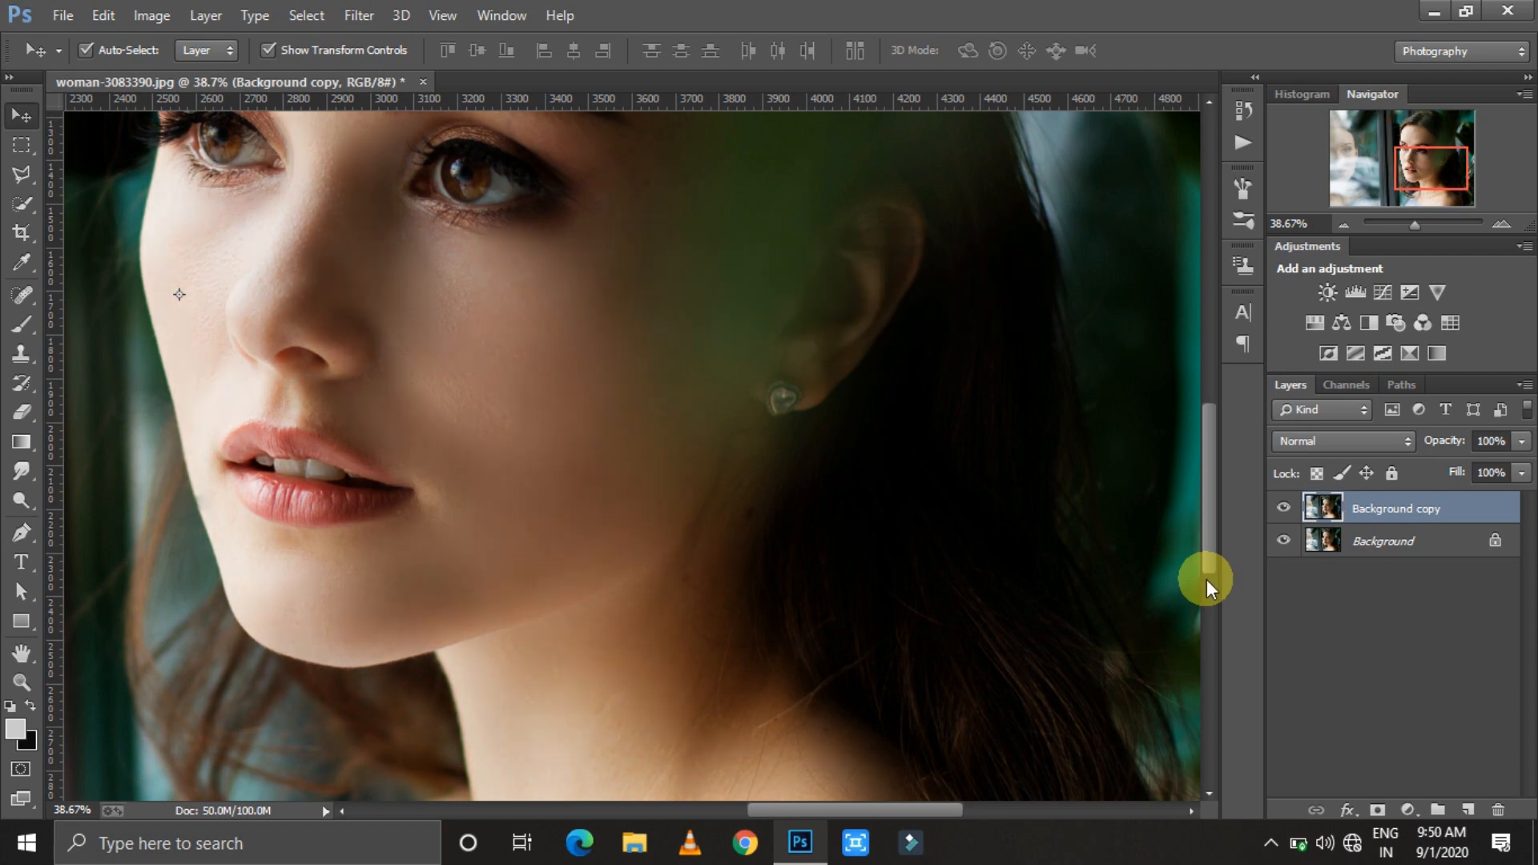
Try inverting Background copy and changing its blending mode, and undo these changes
key("ctrl+i")
scroll(1109, 417, "down", 5)
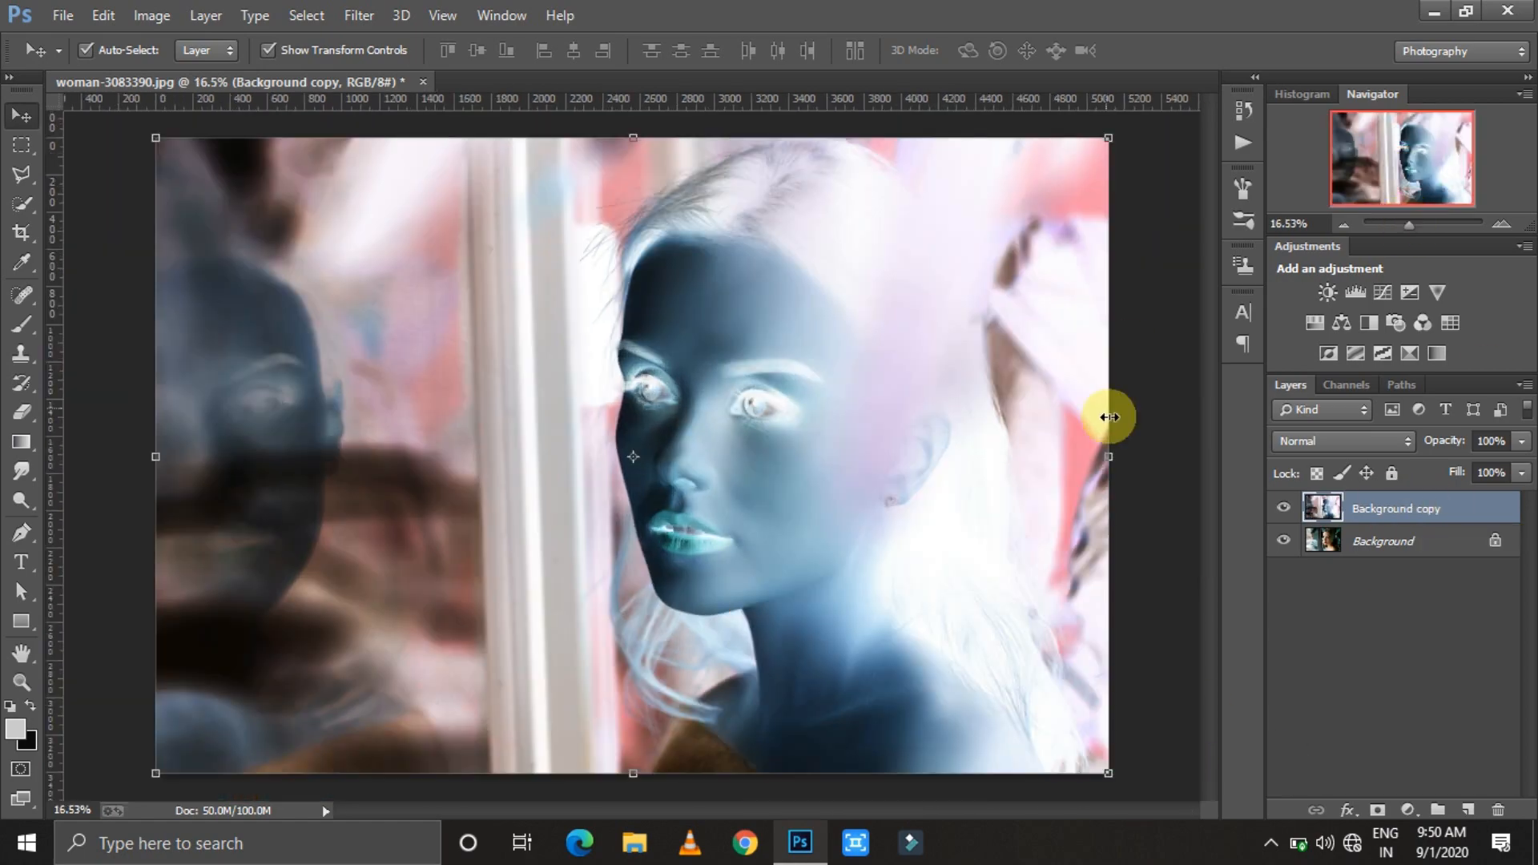
left_click(1330, 442)
left_click(1314, 294)
left_click(1306, 445)
left_click(1314, 273)
key("ctrl+alt+z")
key("ctrl+alt+z")
key("ctrl+alt+z")
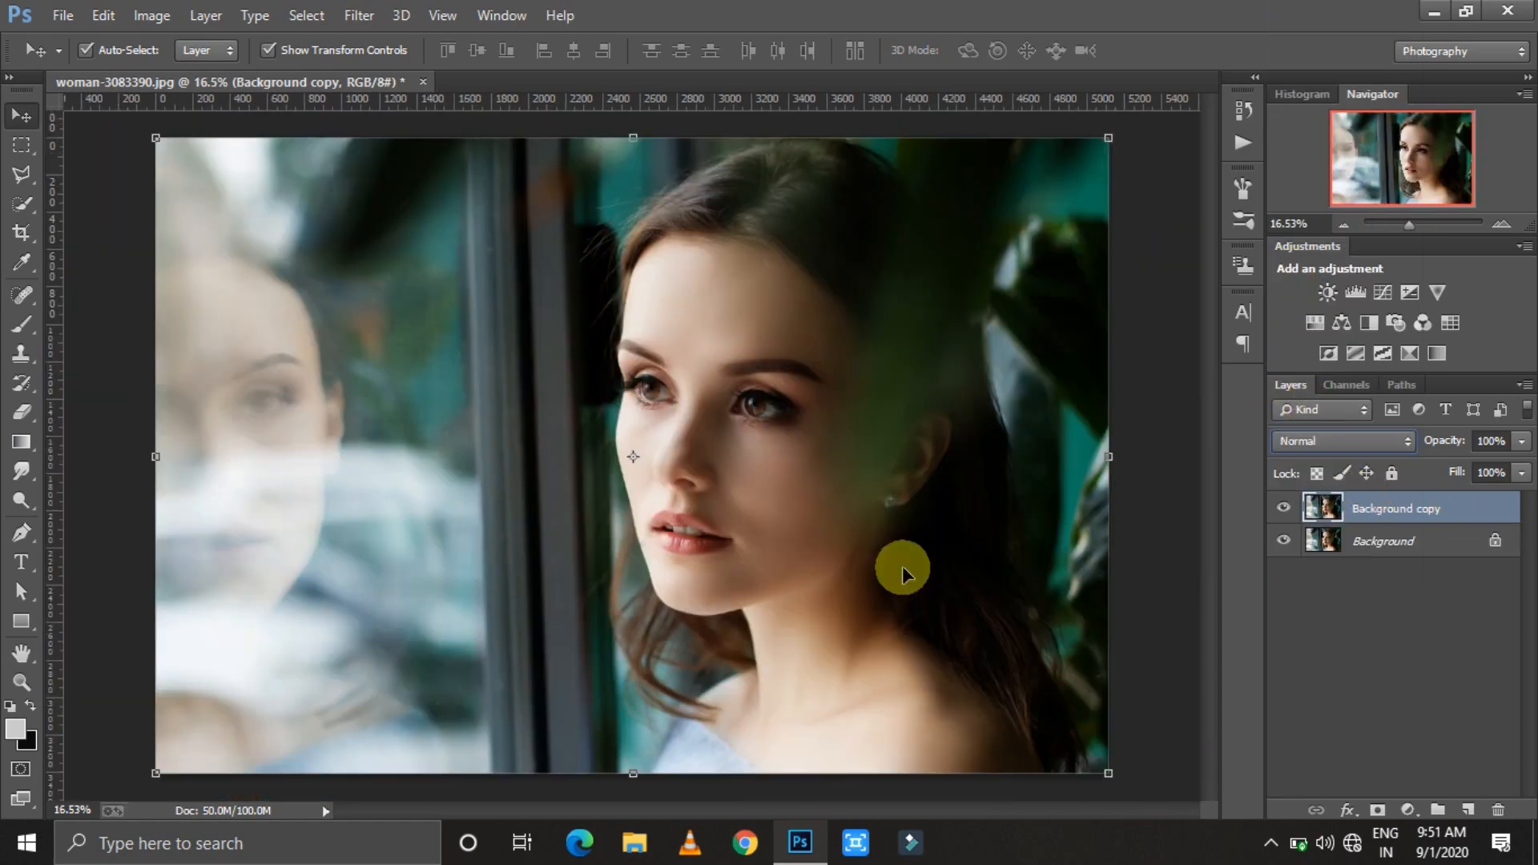
Add a black mask to Background copy and paint white over the woman's skin with a soft 454 px brush
left_click(1377, 810, "alt")
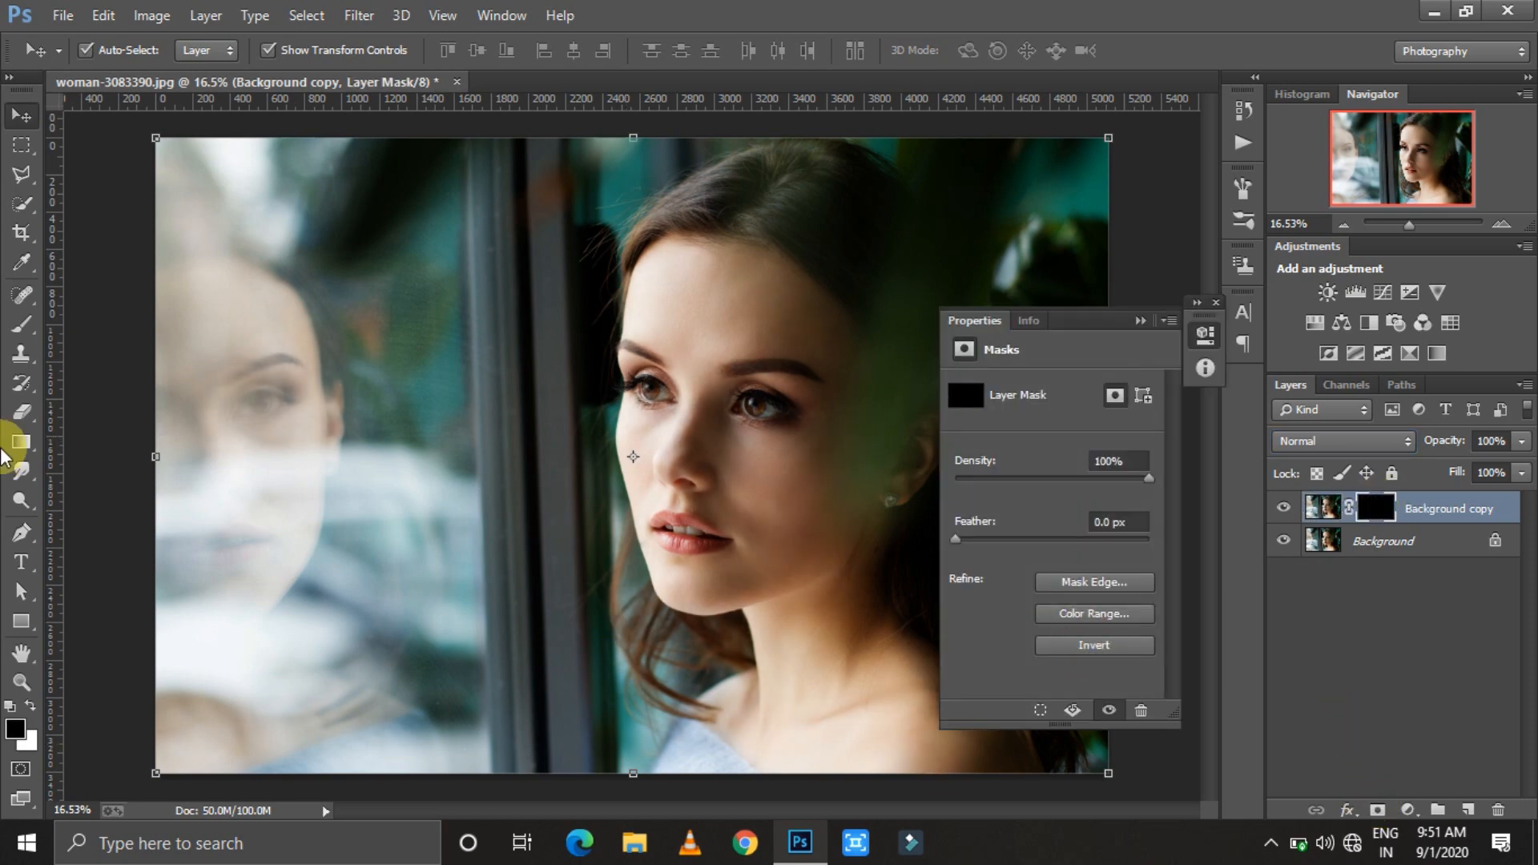
left_click(21, 325)
right_click(707, 381)
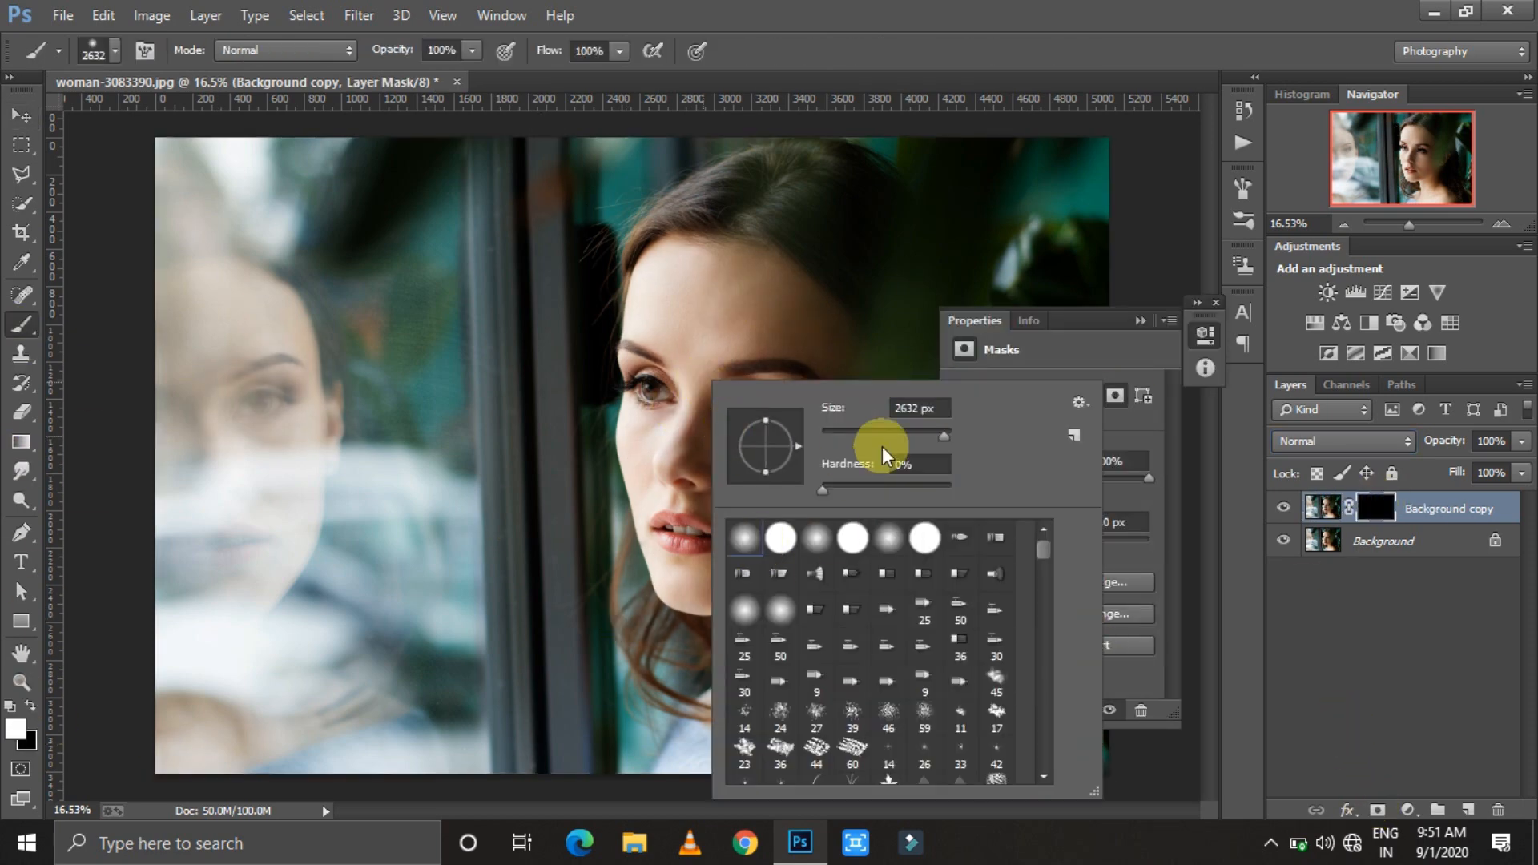
left_click(681, 329)
right_click(771, 303)
left_click_drag(910, 365, 933, 367)
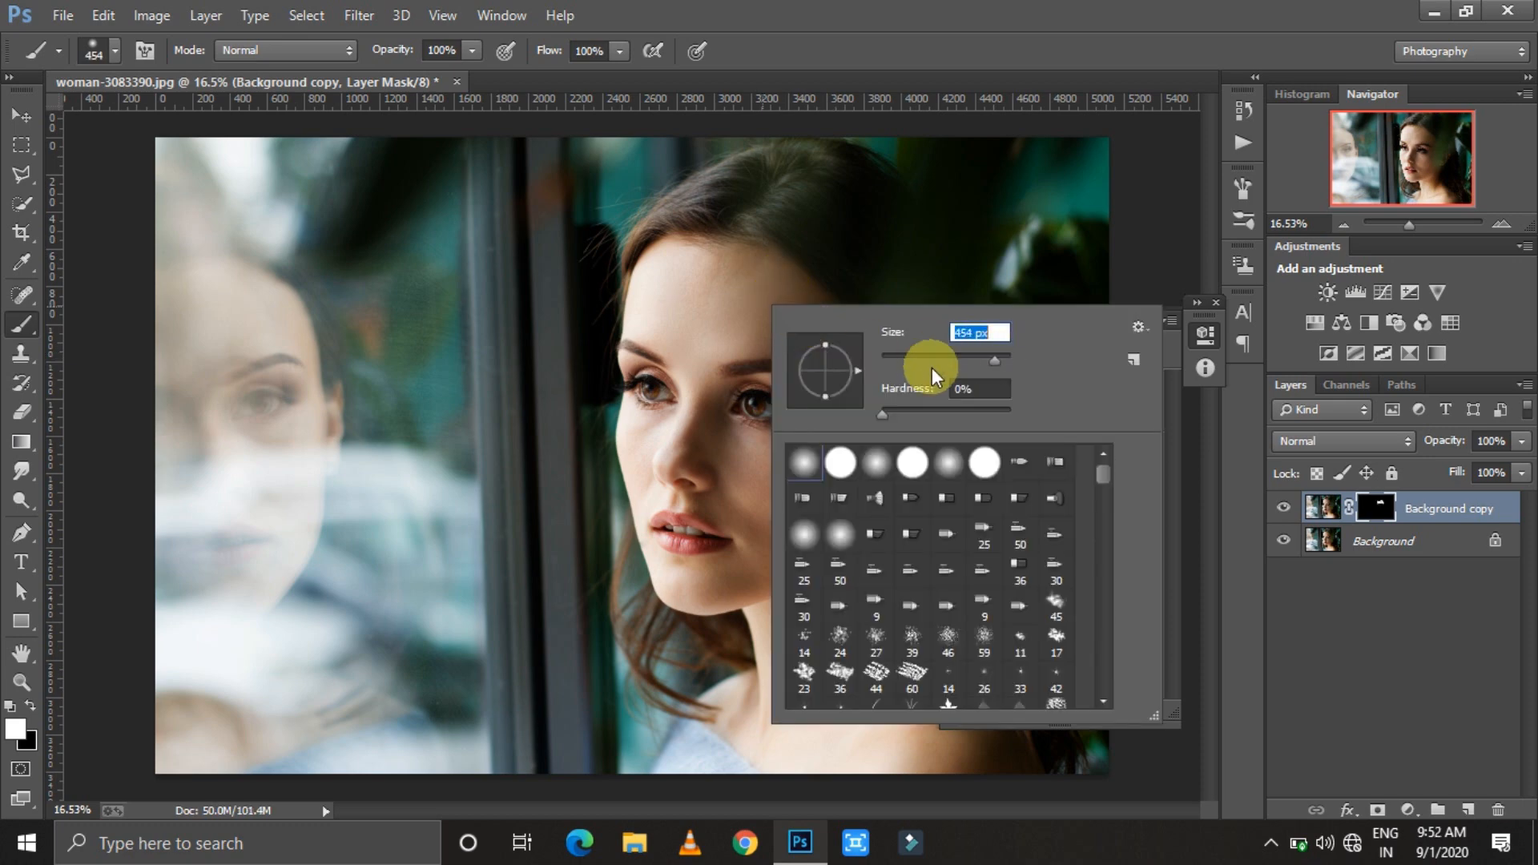
left_click(661, 327)
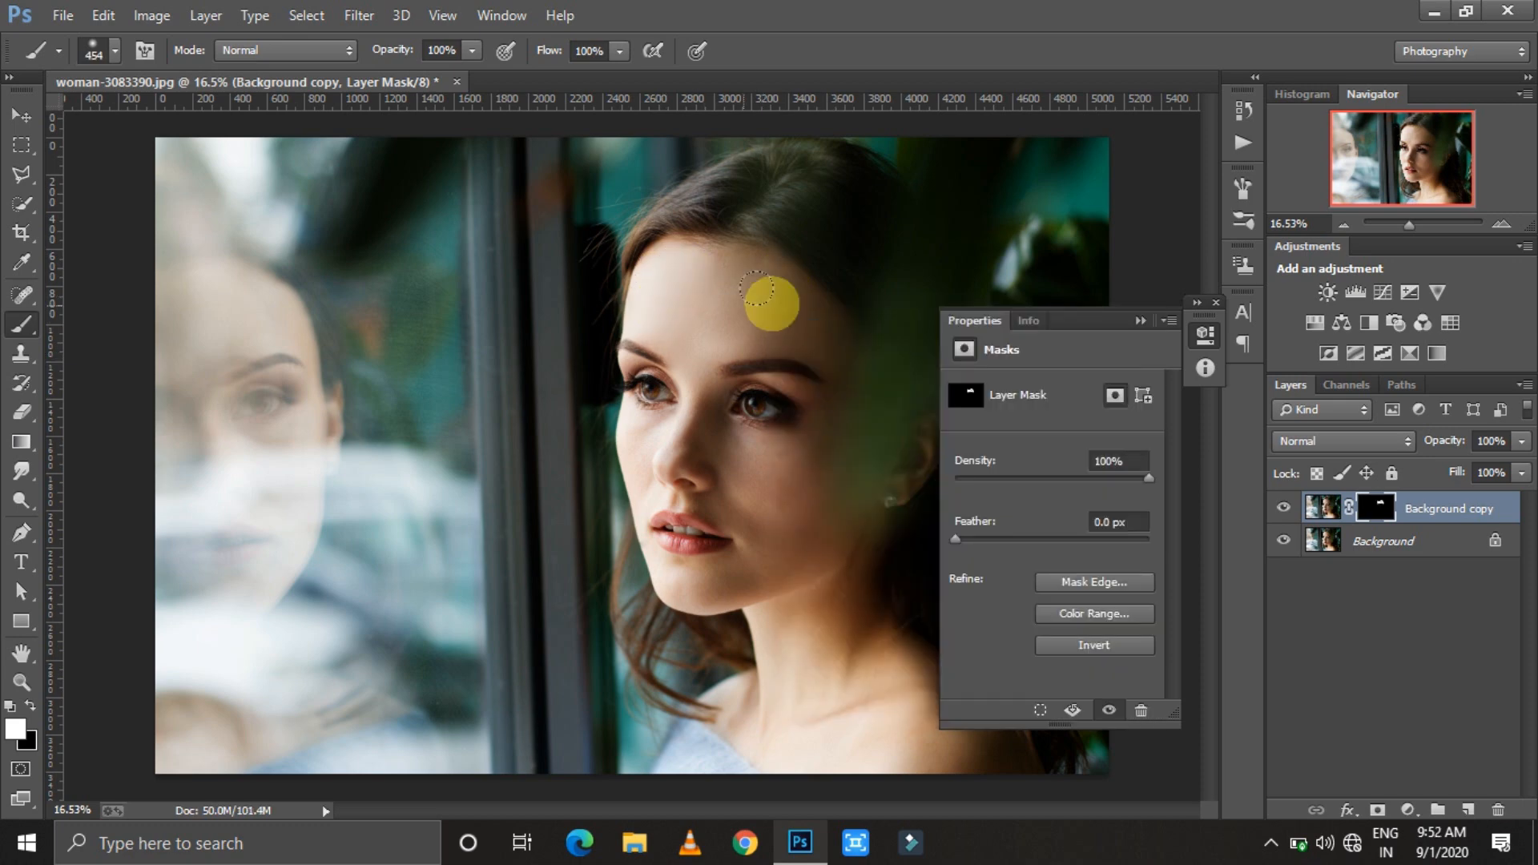
left_click_drag(809, 525, 807, 505)
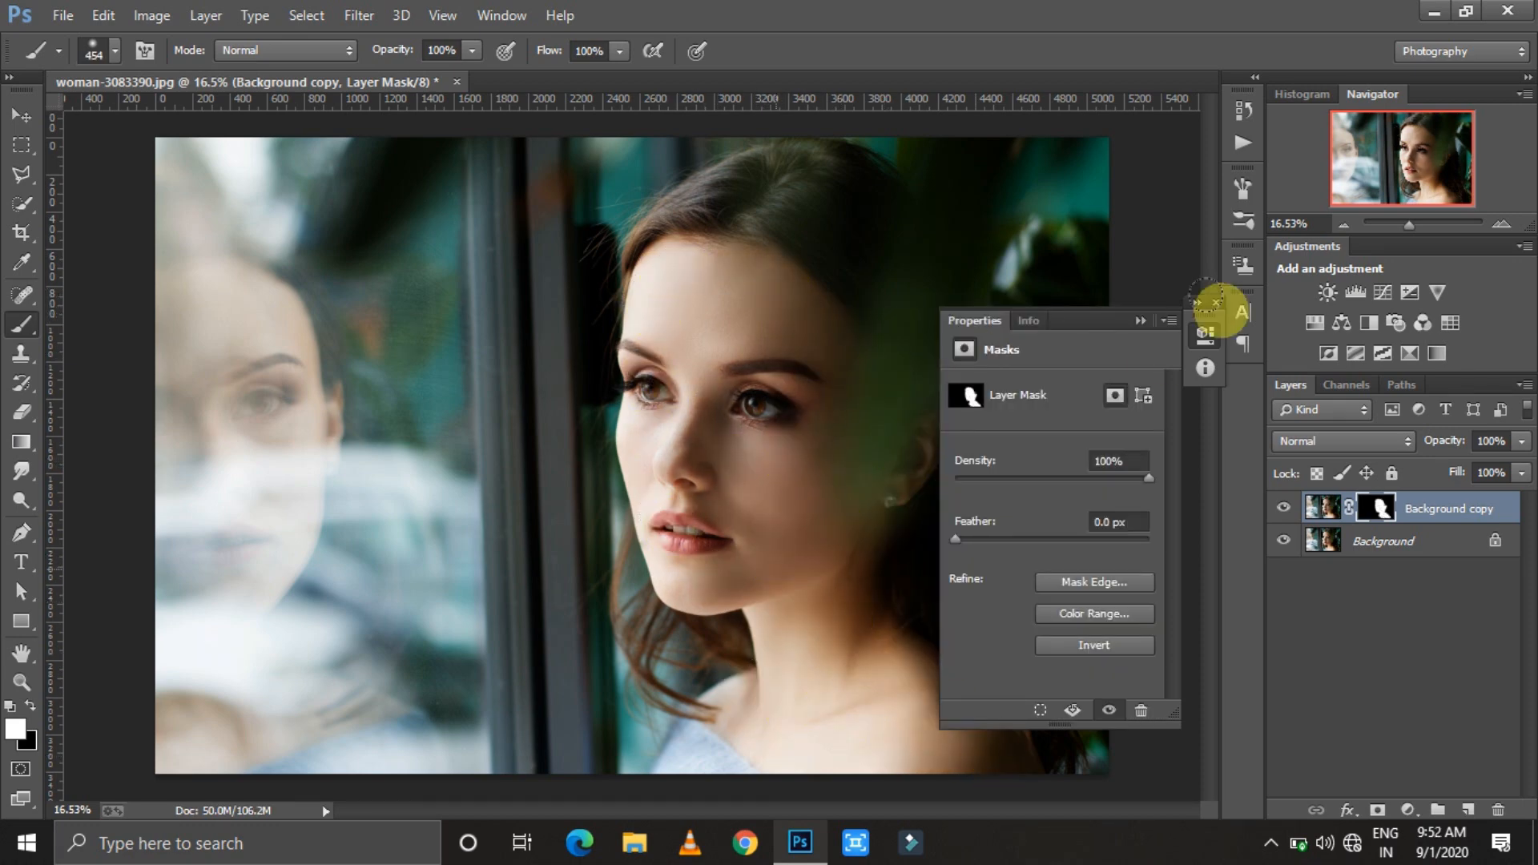
left_click(1216, 303)
Duplicate the Background layer, move the duplicate to the top of the stack and rename it "high pass"
left_click(1407, 543)
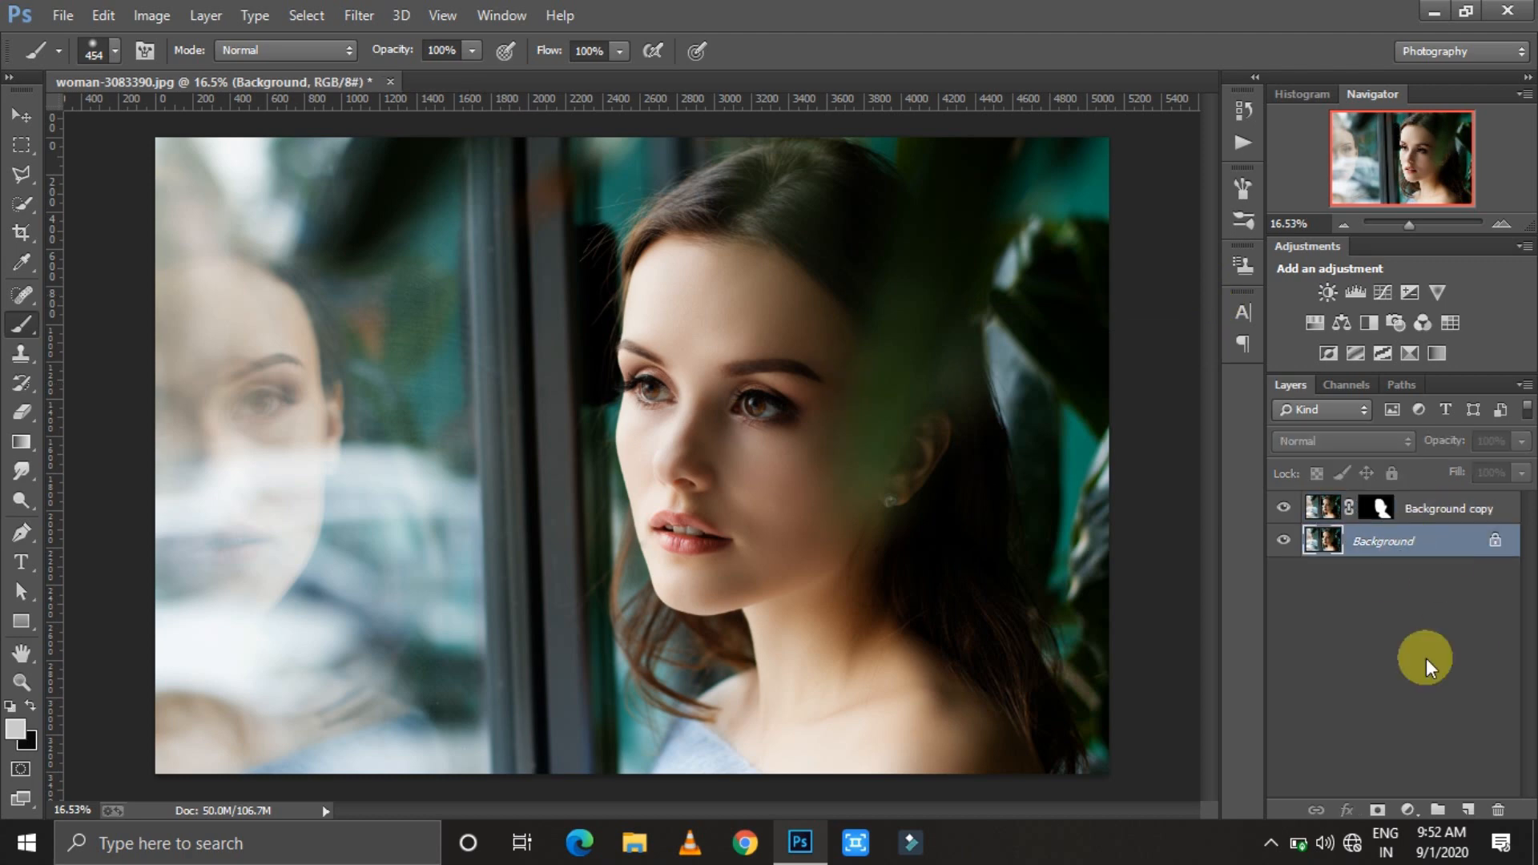
key("ctrl+j")
left_click_drag(1424, 541, 1429, 508)
double_click(1390, 510)
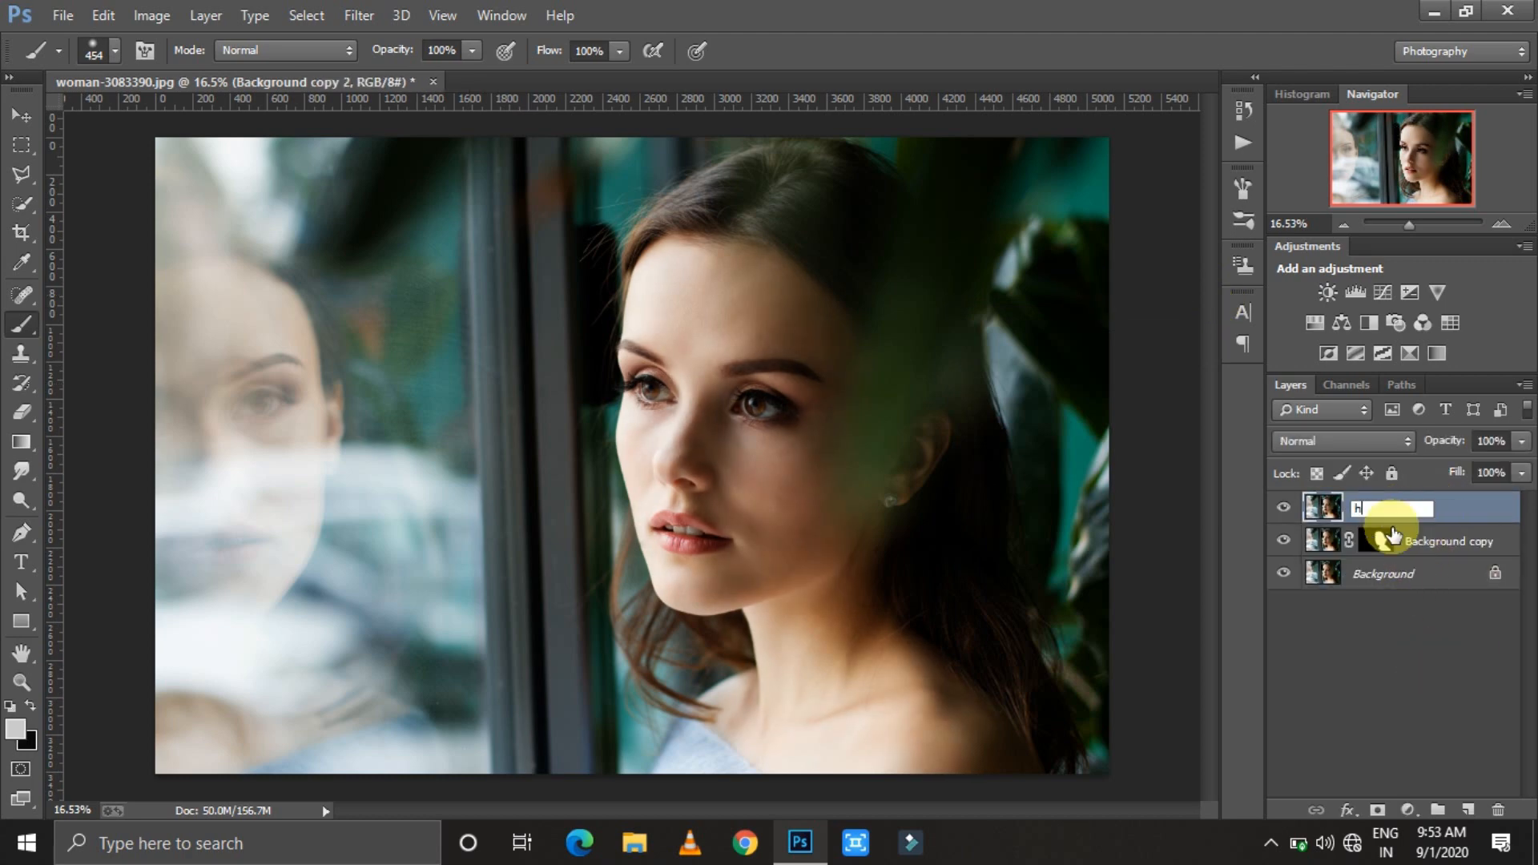
key("Return")
Apply the High Pass filter to the high pass layer as a smart filter and set its blending mode to Overlay
left_click(358, 15)
left_click(353, 68)
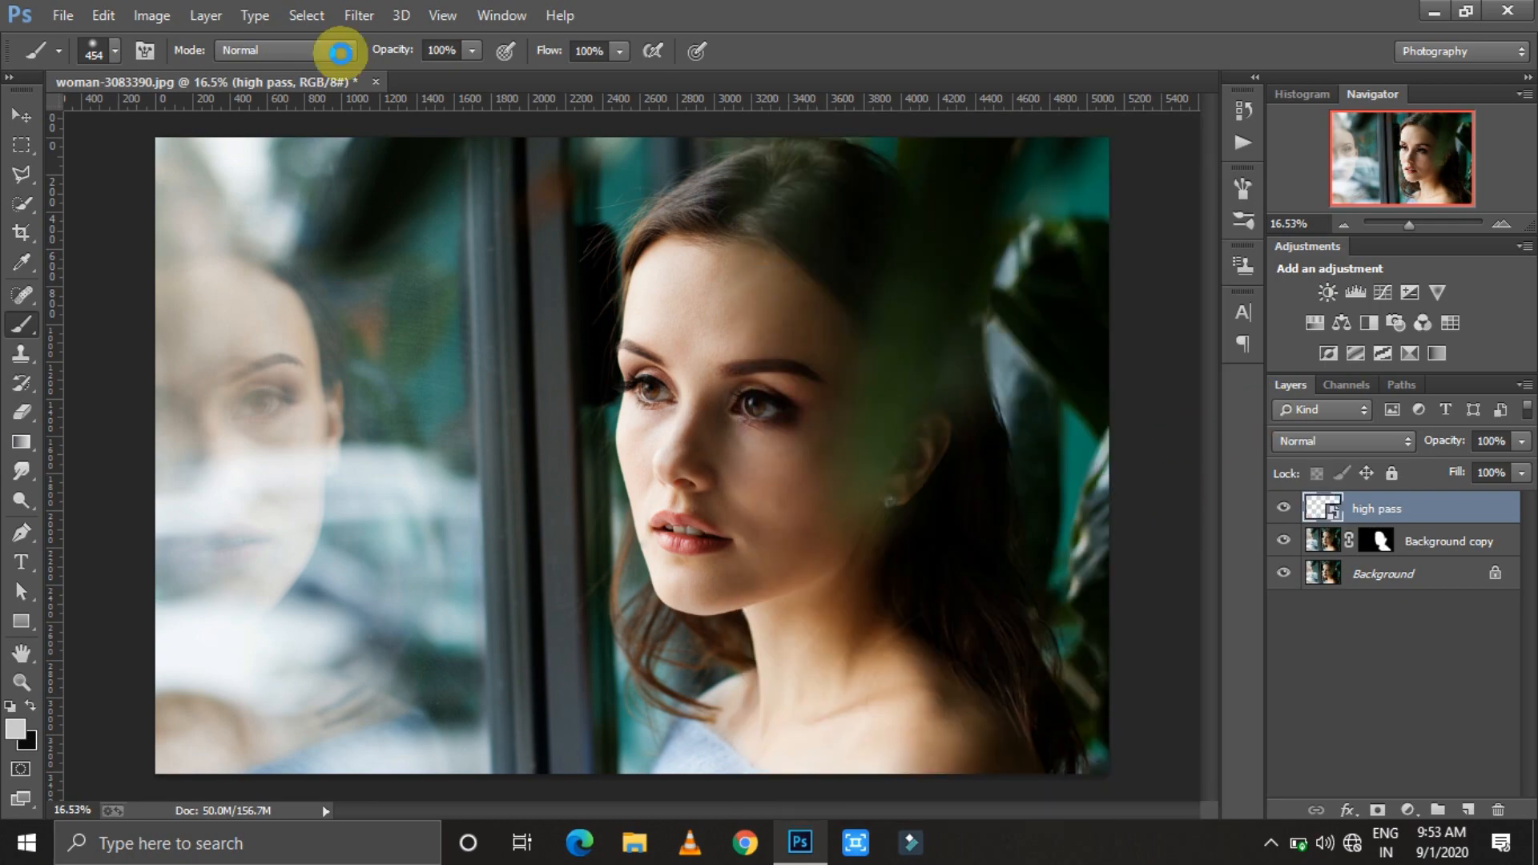
left_click(359, 15)
mouse_move(400, 521)
left_click(711, 540)
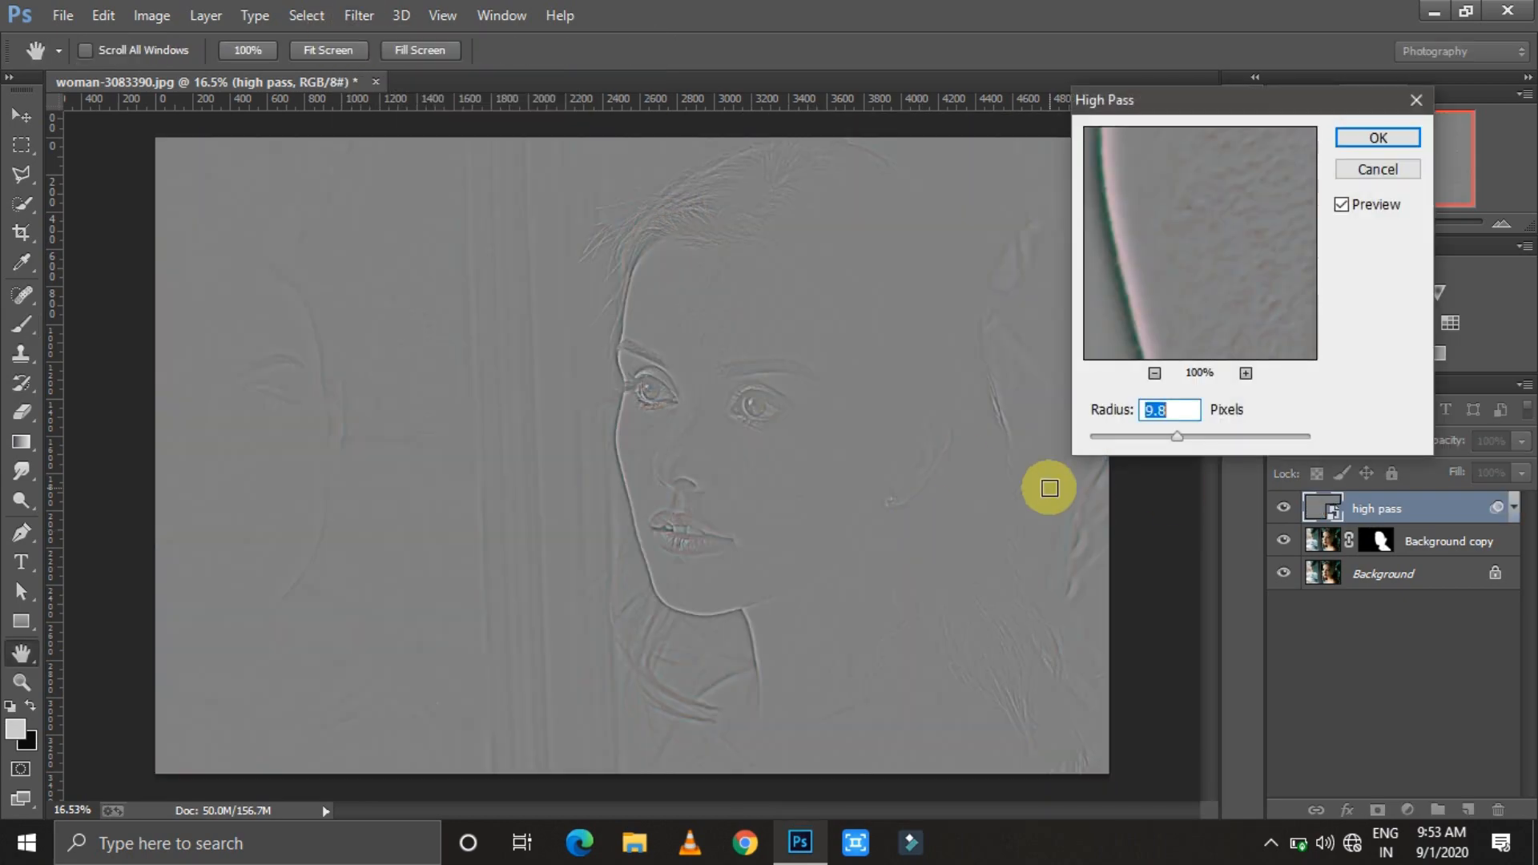
type("2.")
key("Return")
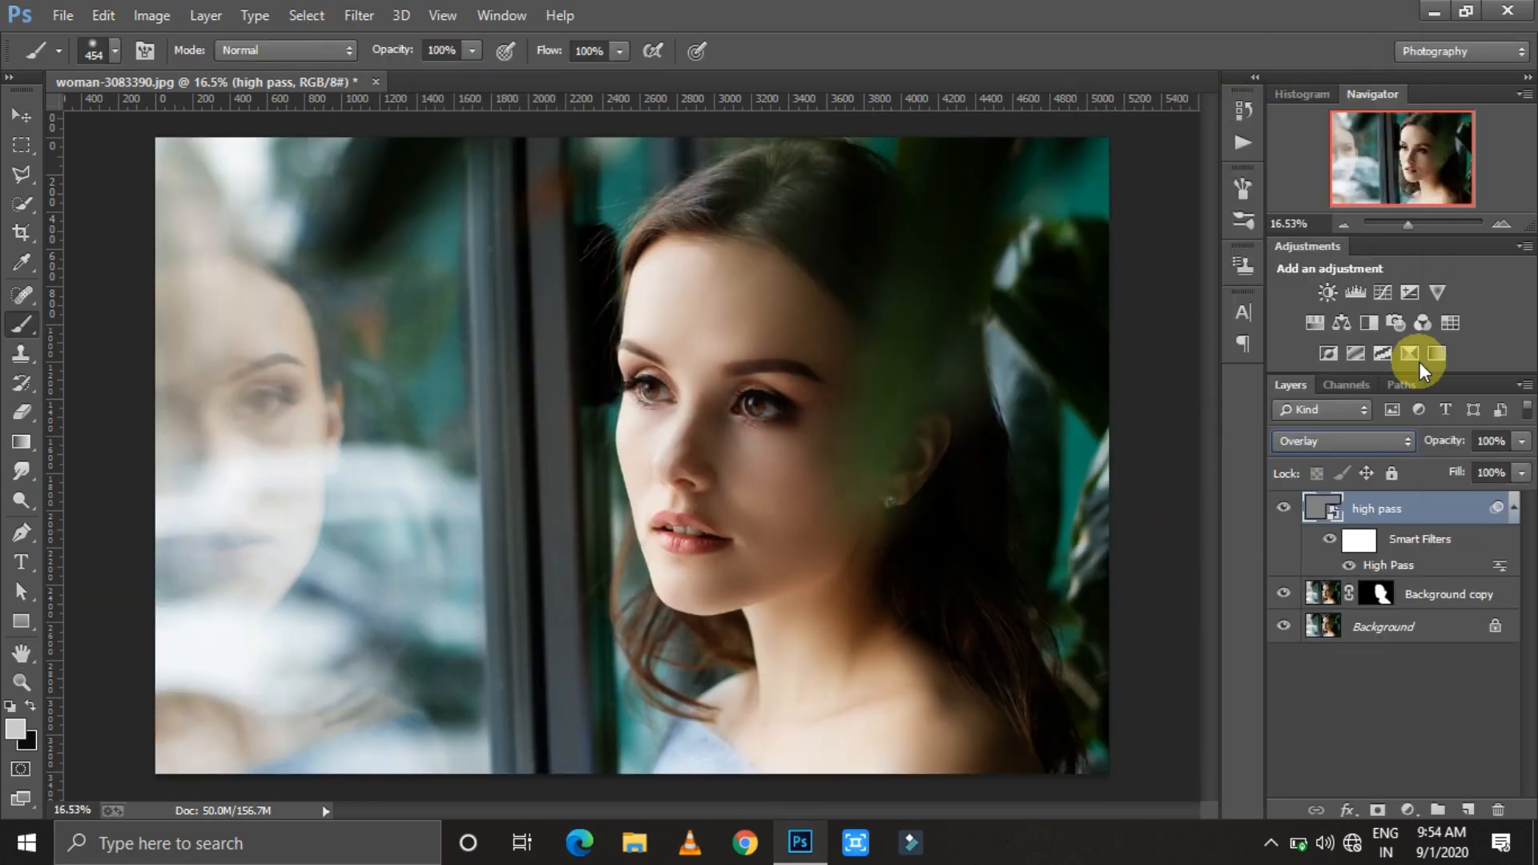
Add a Brightness/Contrast adjustment layer with Brightness 73 and invert its mask to black
left_click_drag(1411, 224, 1407, 223)
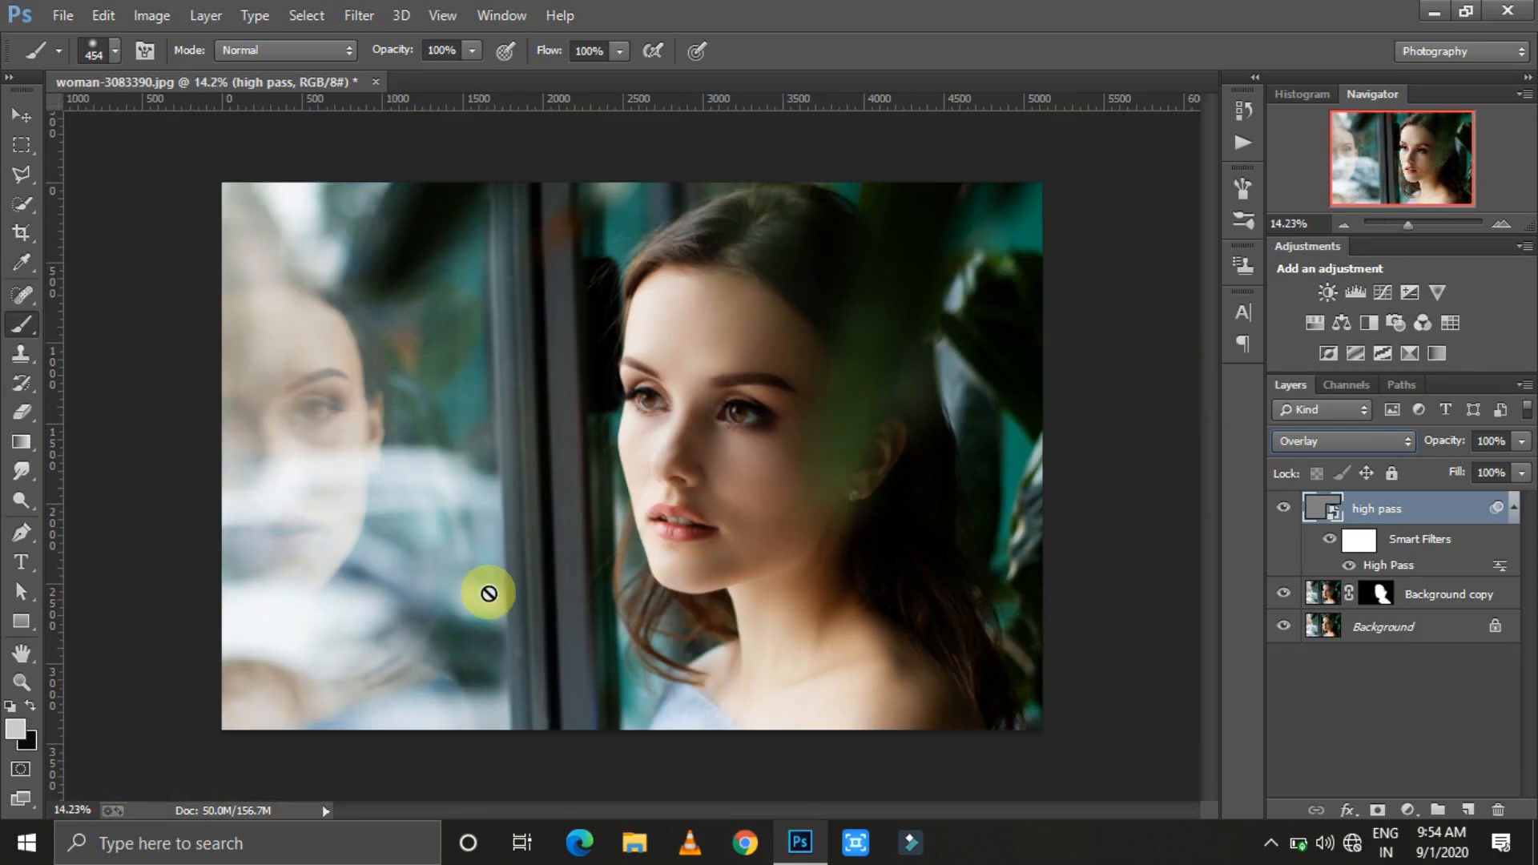
left_click(1411, 813)
left_click(1043, 577)
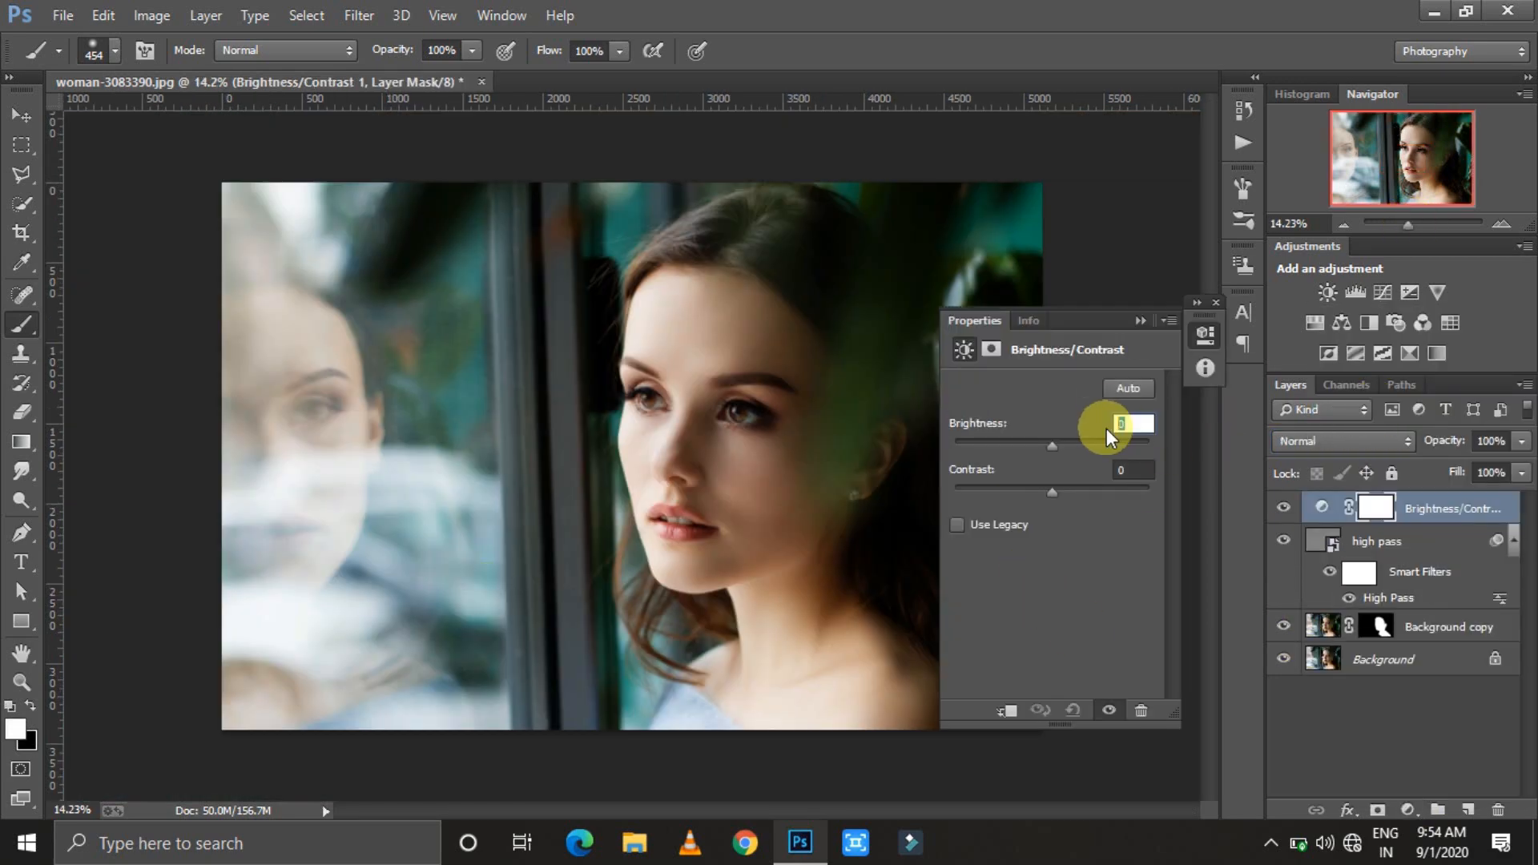
type("86")
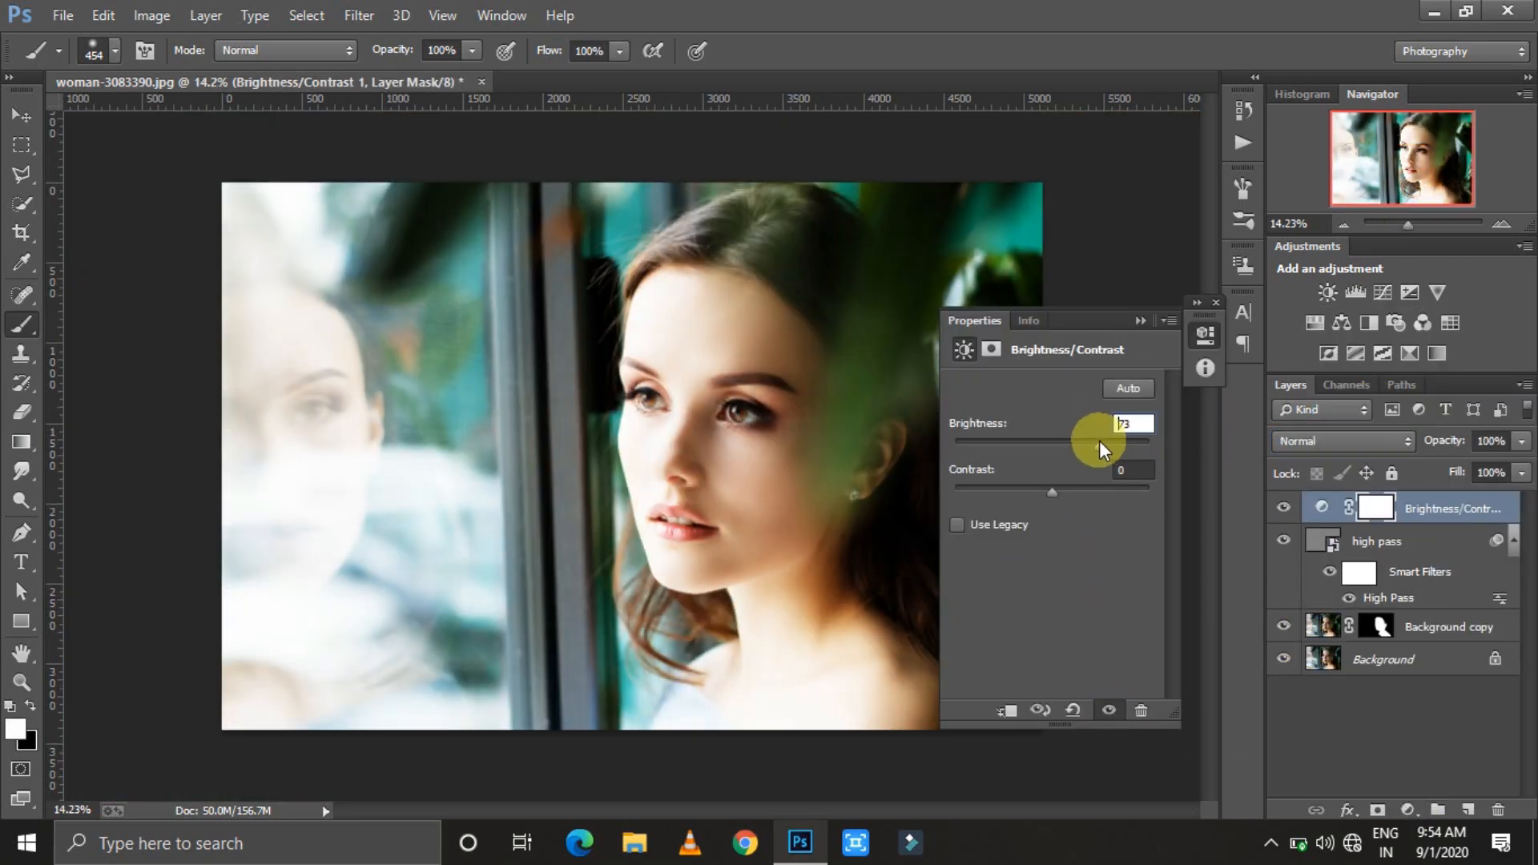
left_click(1376, 507)
key("ctrl+i")
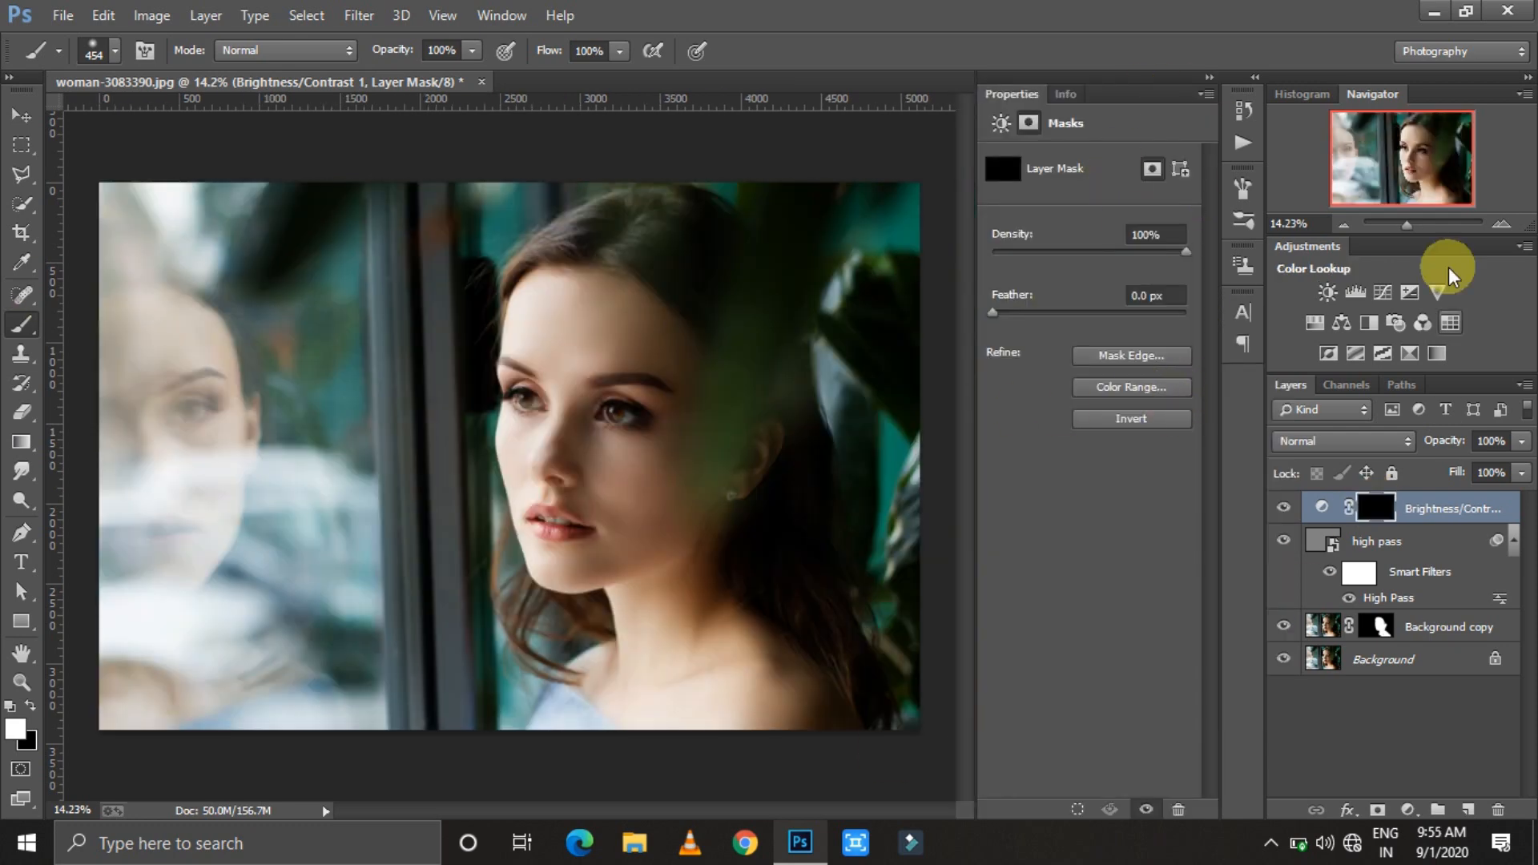
Brighten both irises by painting white on the Brightness/Contrast mask with a 26 px brush
left_click_drag(1407, 225, 1418, 225)
mouse_move(666, 811)
left_mouse_down()
mouse_move(731, 814)
mouse_move(719, 812)
left_mouse_up()
right_click(520, 359)
left_click_drag(702, 414, 660, 396)
left_click(490, 285)
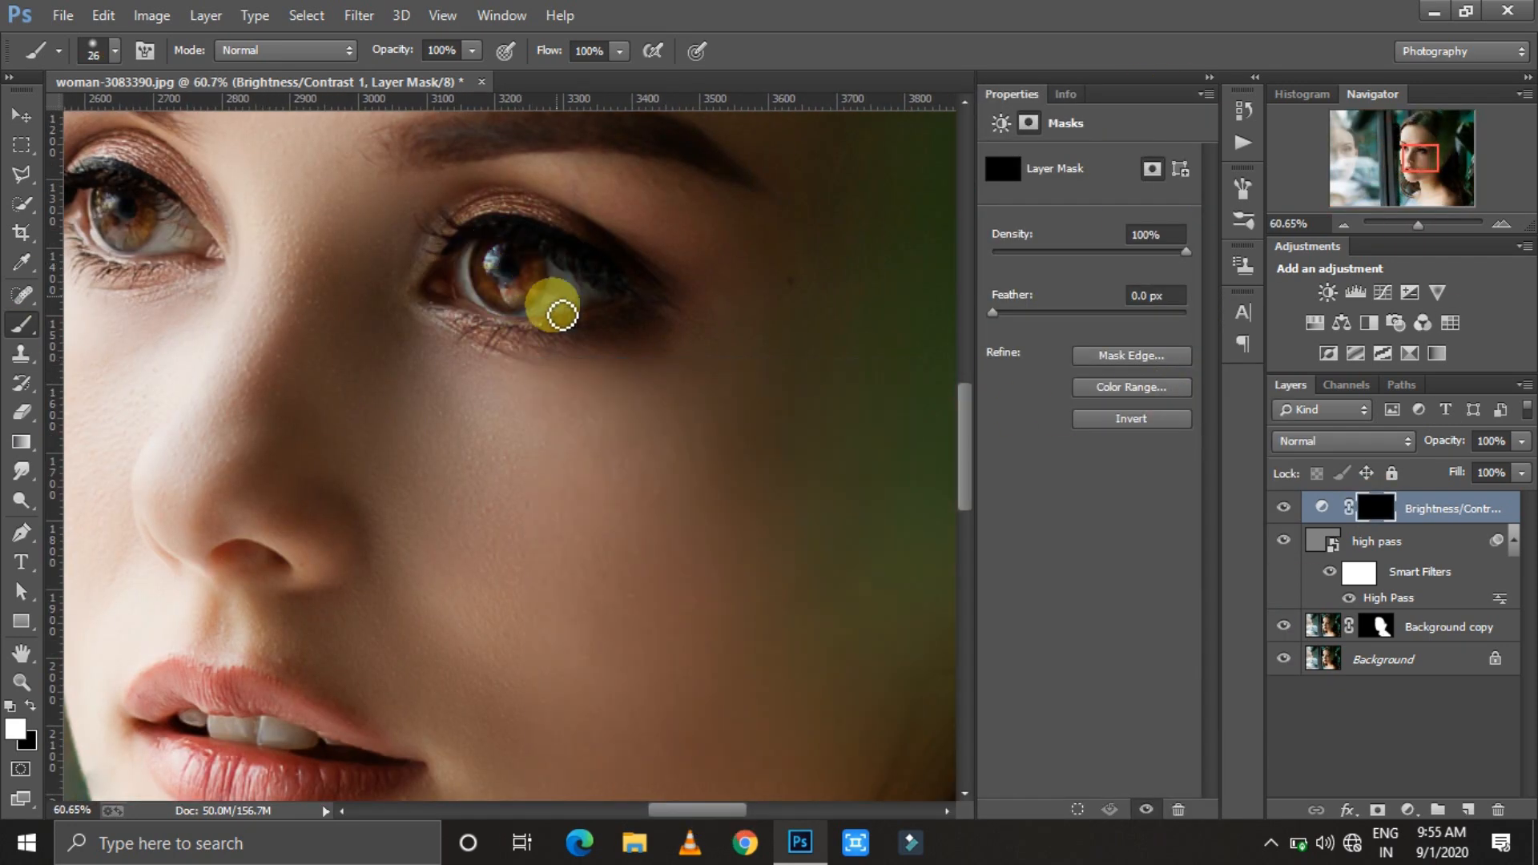
scroll(527, 360, "up", 3)
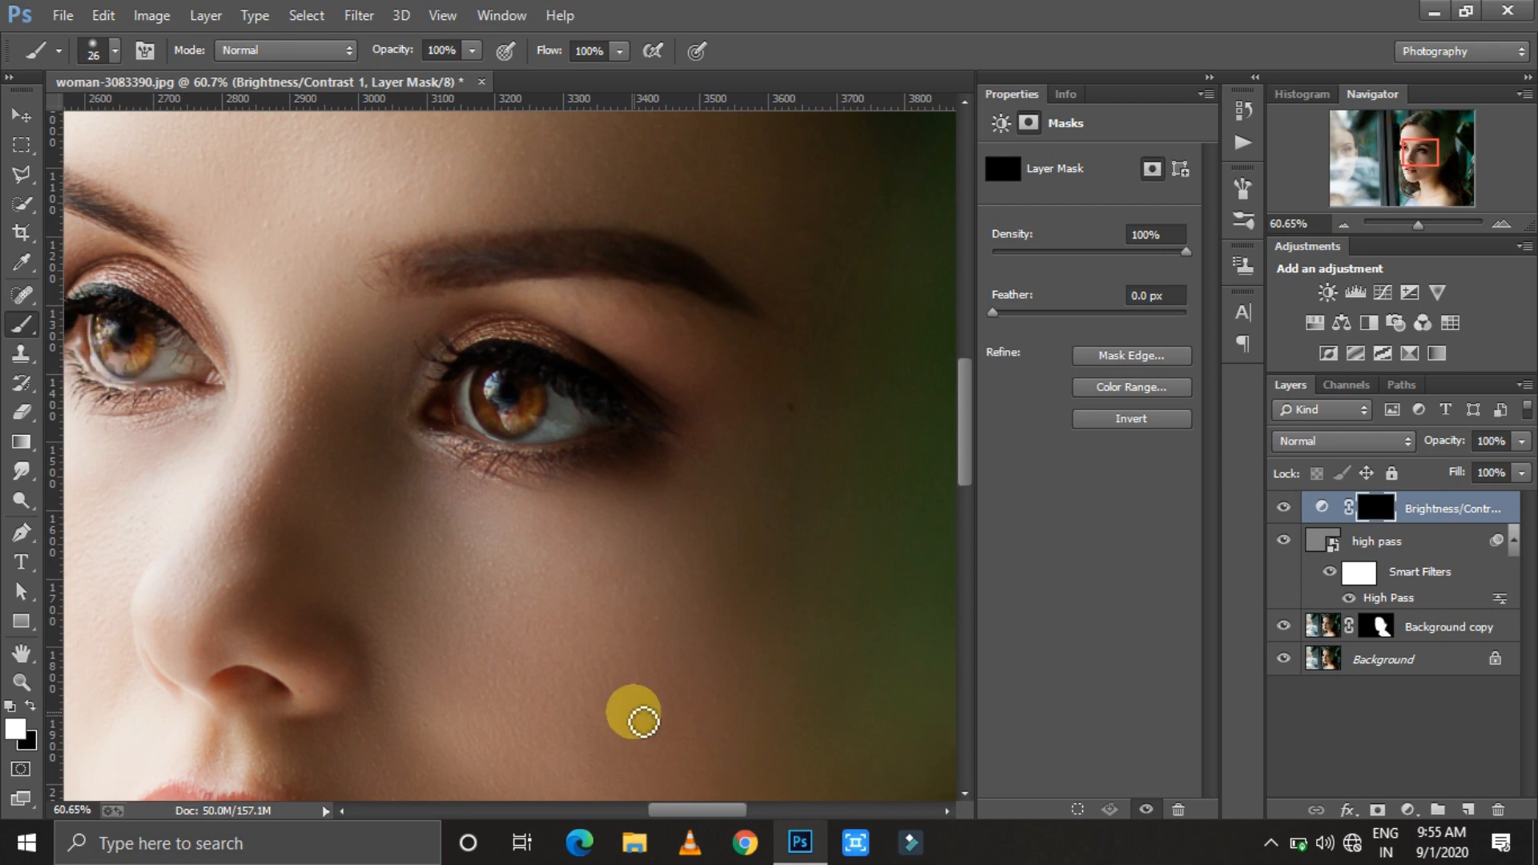
left_click_drag(1418, 226, 1406, 225)
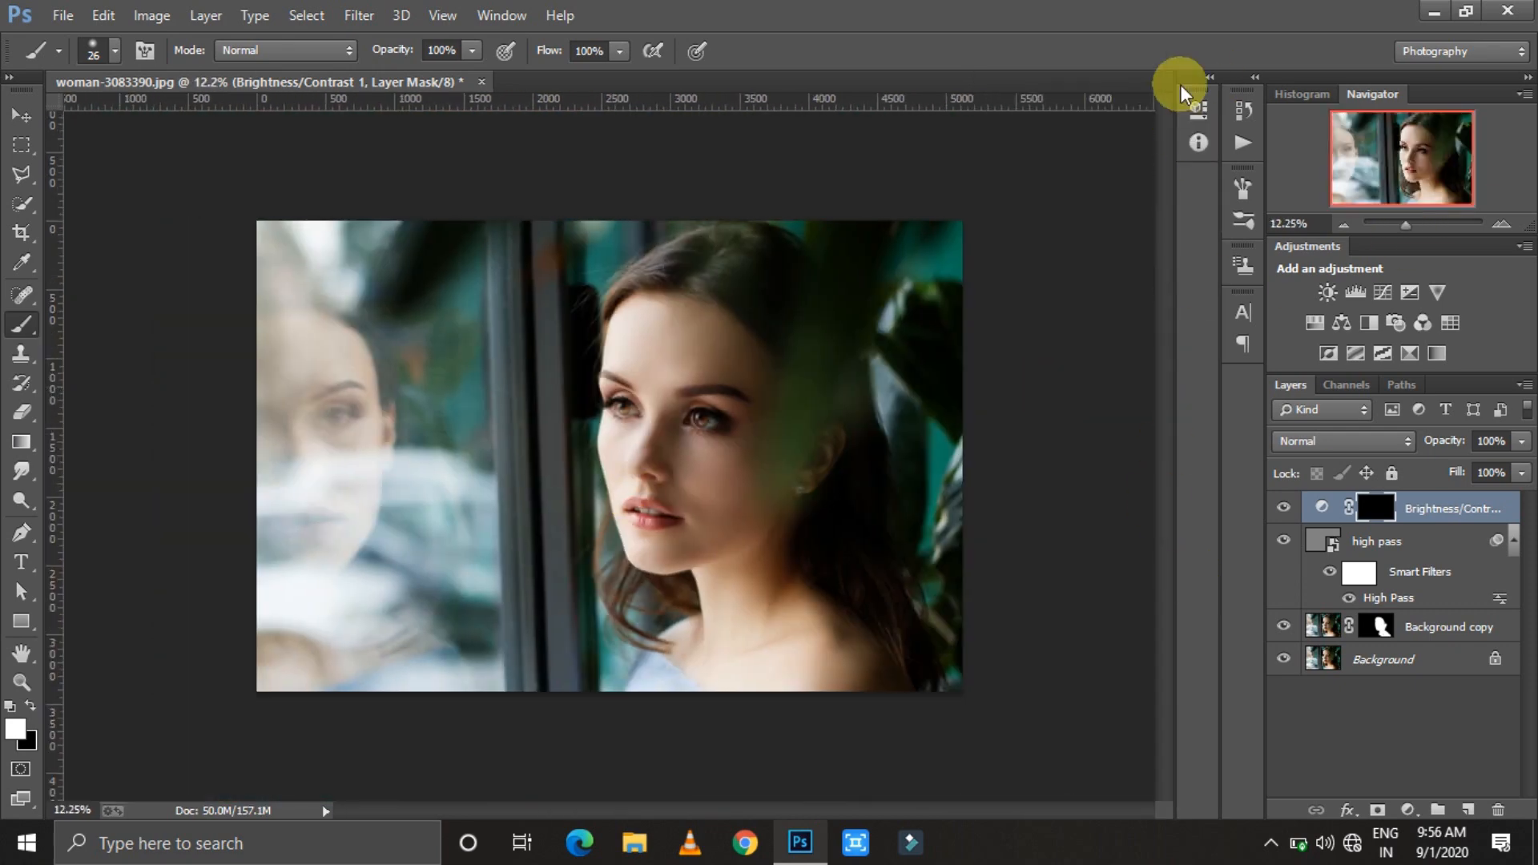
left_click_drag(1190, 79, 1202, 83)
left_click(1219, 79)
left_click(1412, 77)
left_click(1266, 79)
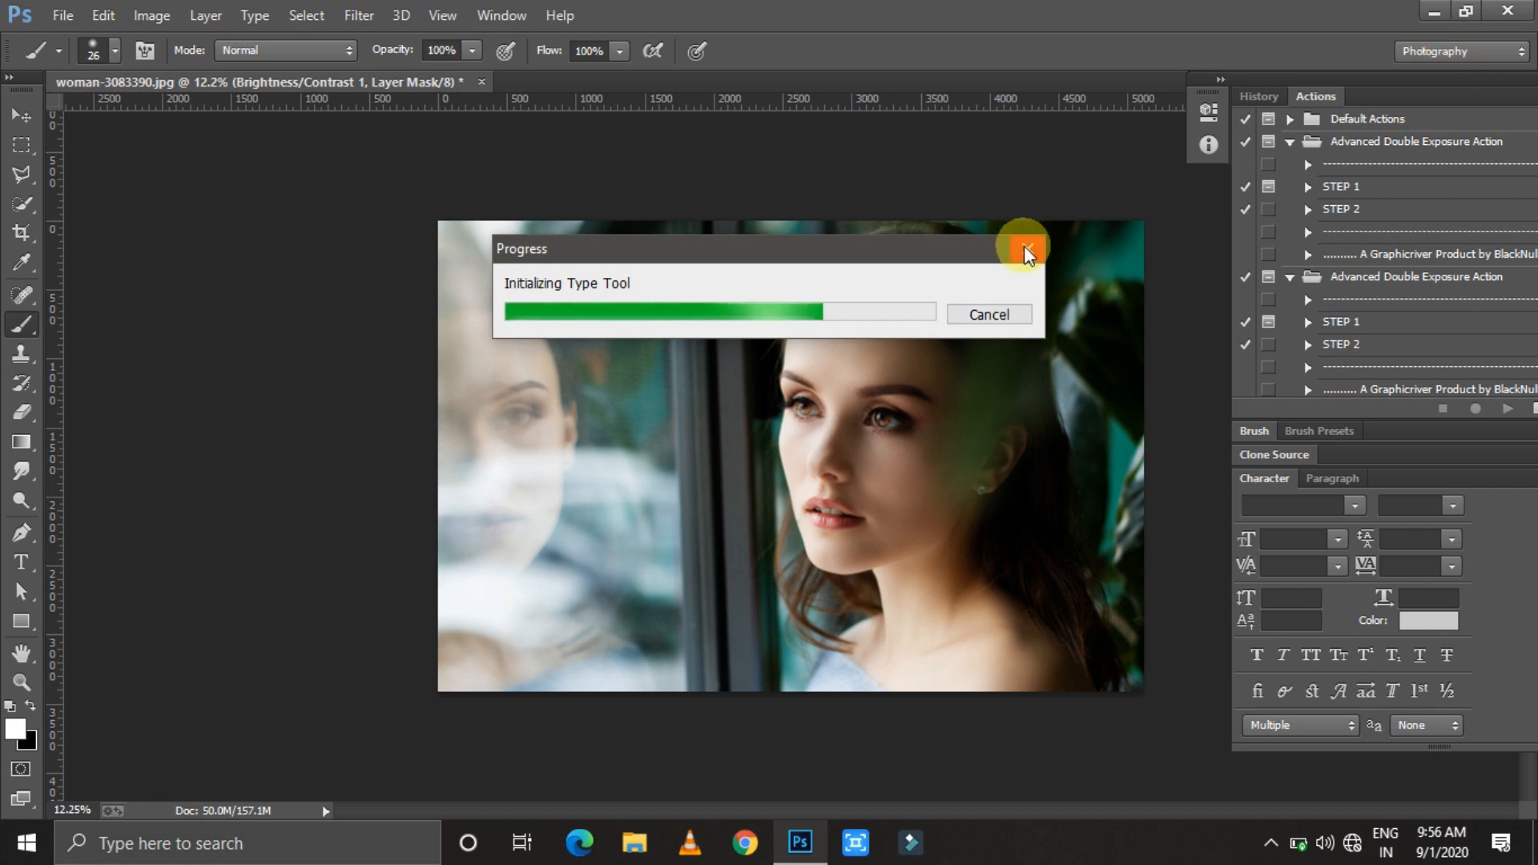
left_click(1267, 93)
left_click(1442, 52)
left_click(1422, 146)
left_click_drag(1410, 79, 1026, 84)
left_click(1256, 85)
mouse_move(1366, 88)
left_mouse_down()
mouse_move(1267, 9)
mouse_move(1357, 87)
left_mouse_up()
left_click(1520, 87)
left_click(443, 15)
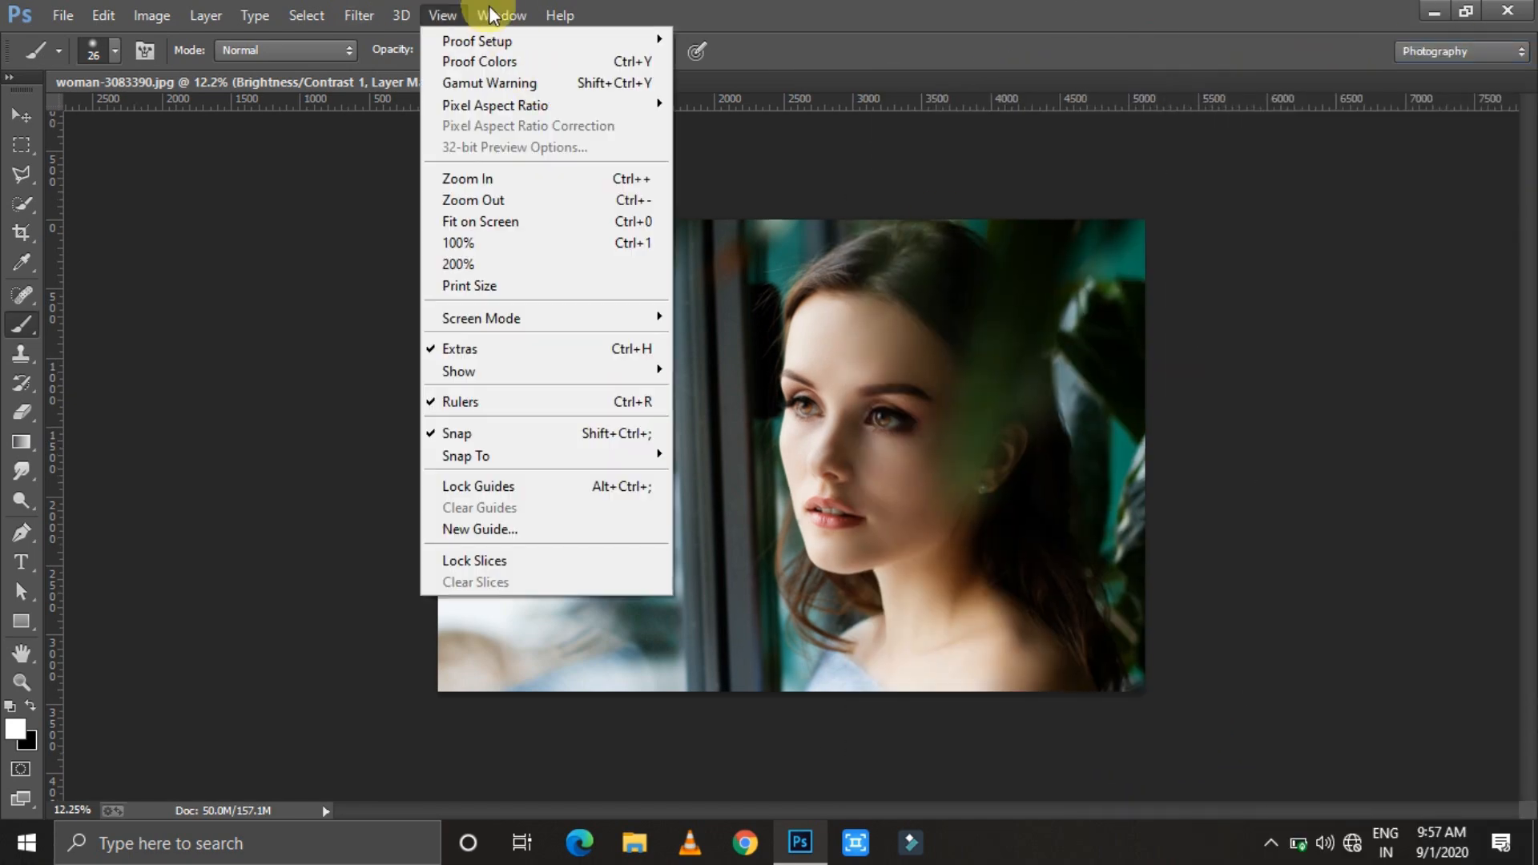
left_click(804, 840)
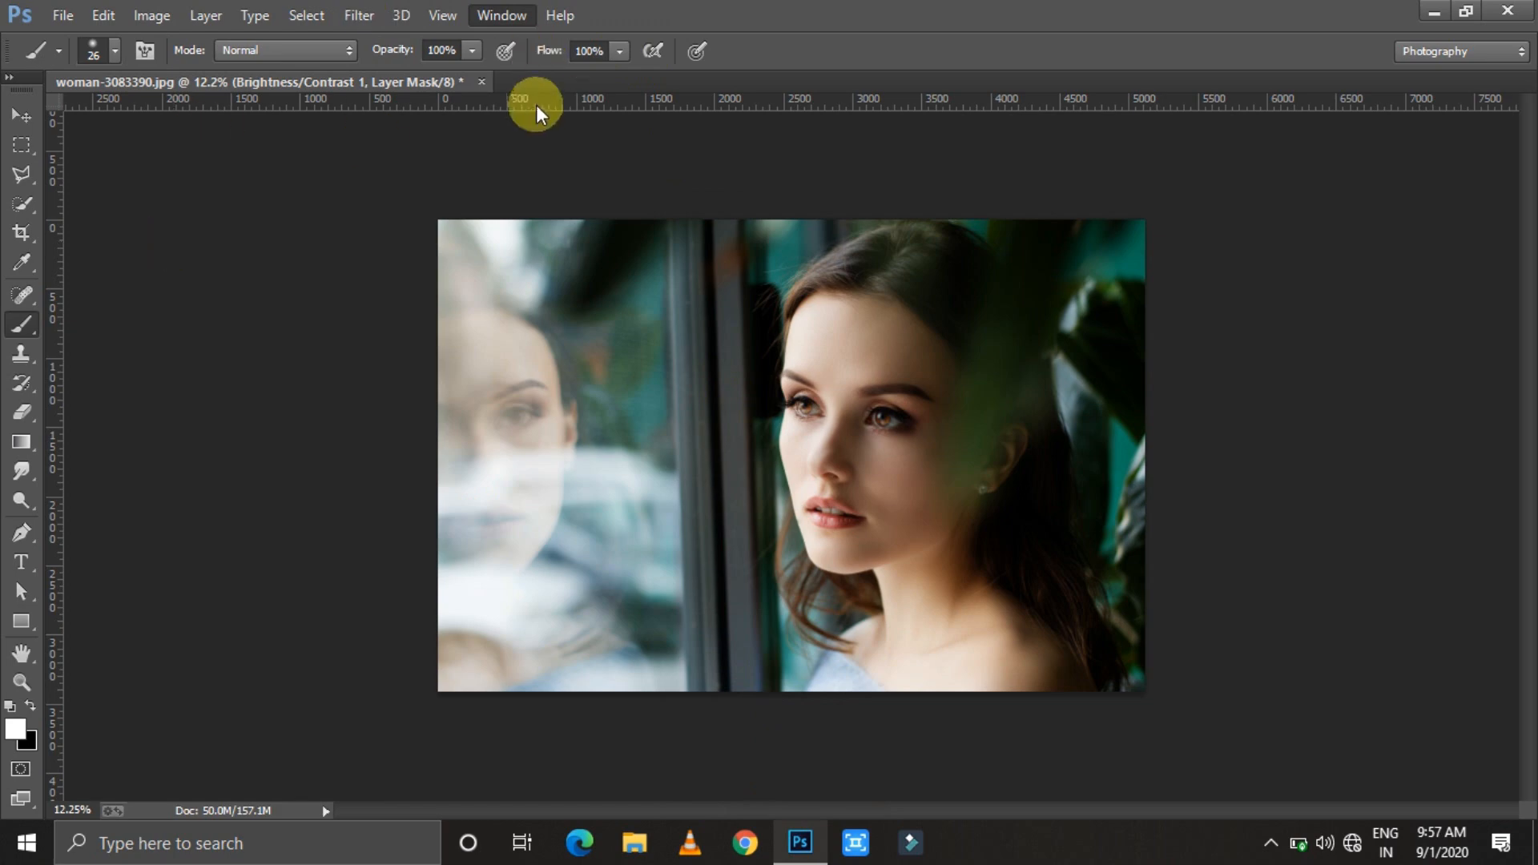
left_click(503, 16)
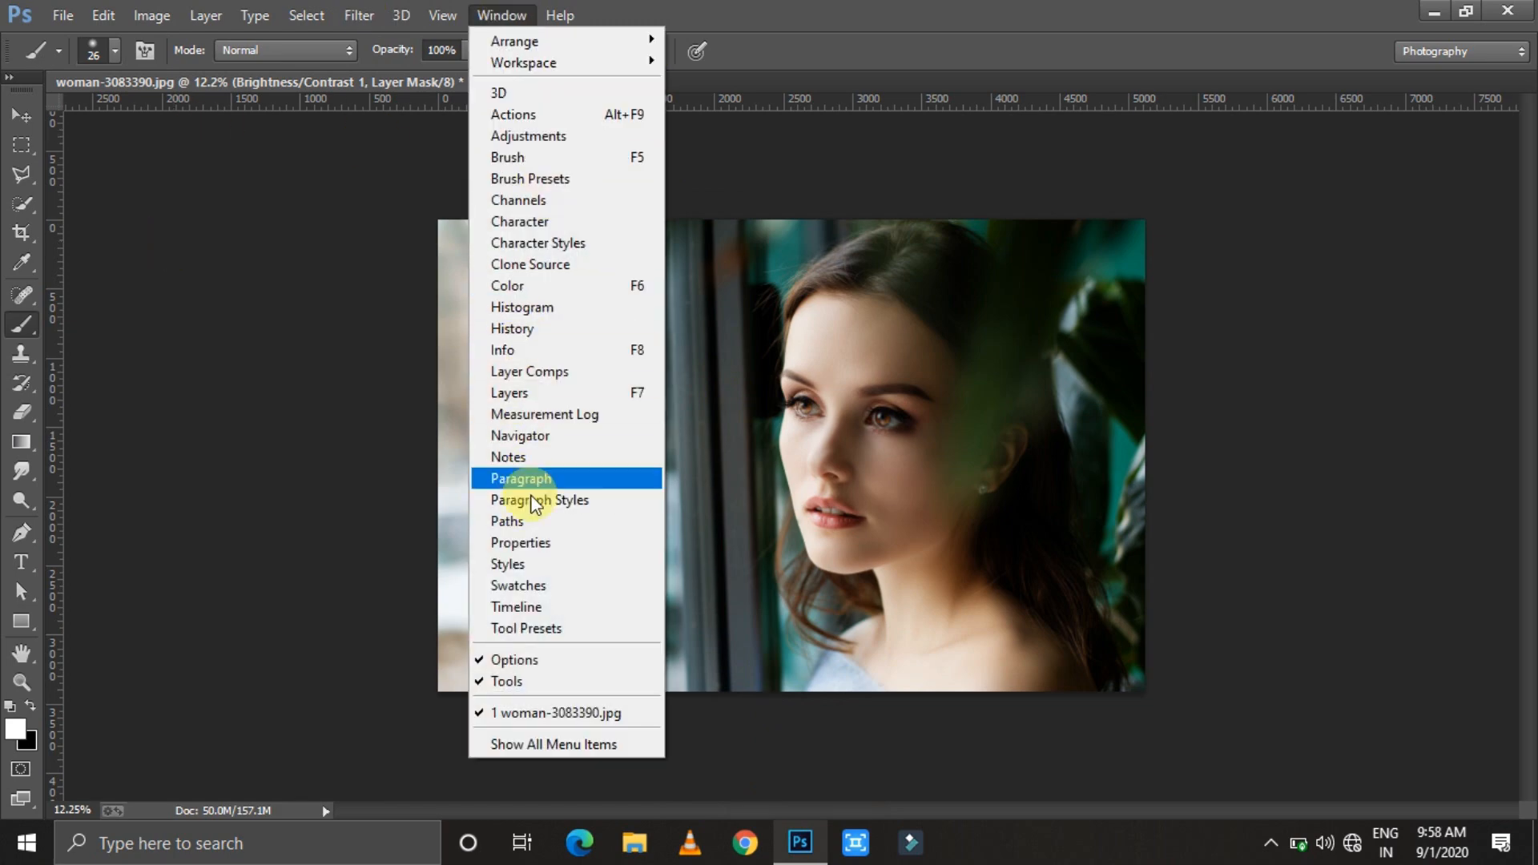
left_click(536, 539)
left_click(1515, 102)
left_click(1439, 152)
left_click(1519, 84)
Switch the workspace to Typography and back to Photography
left_click(1461, 51)
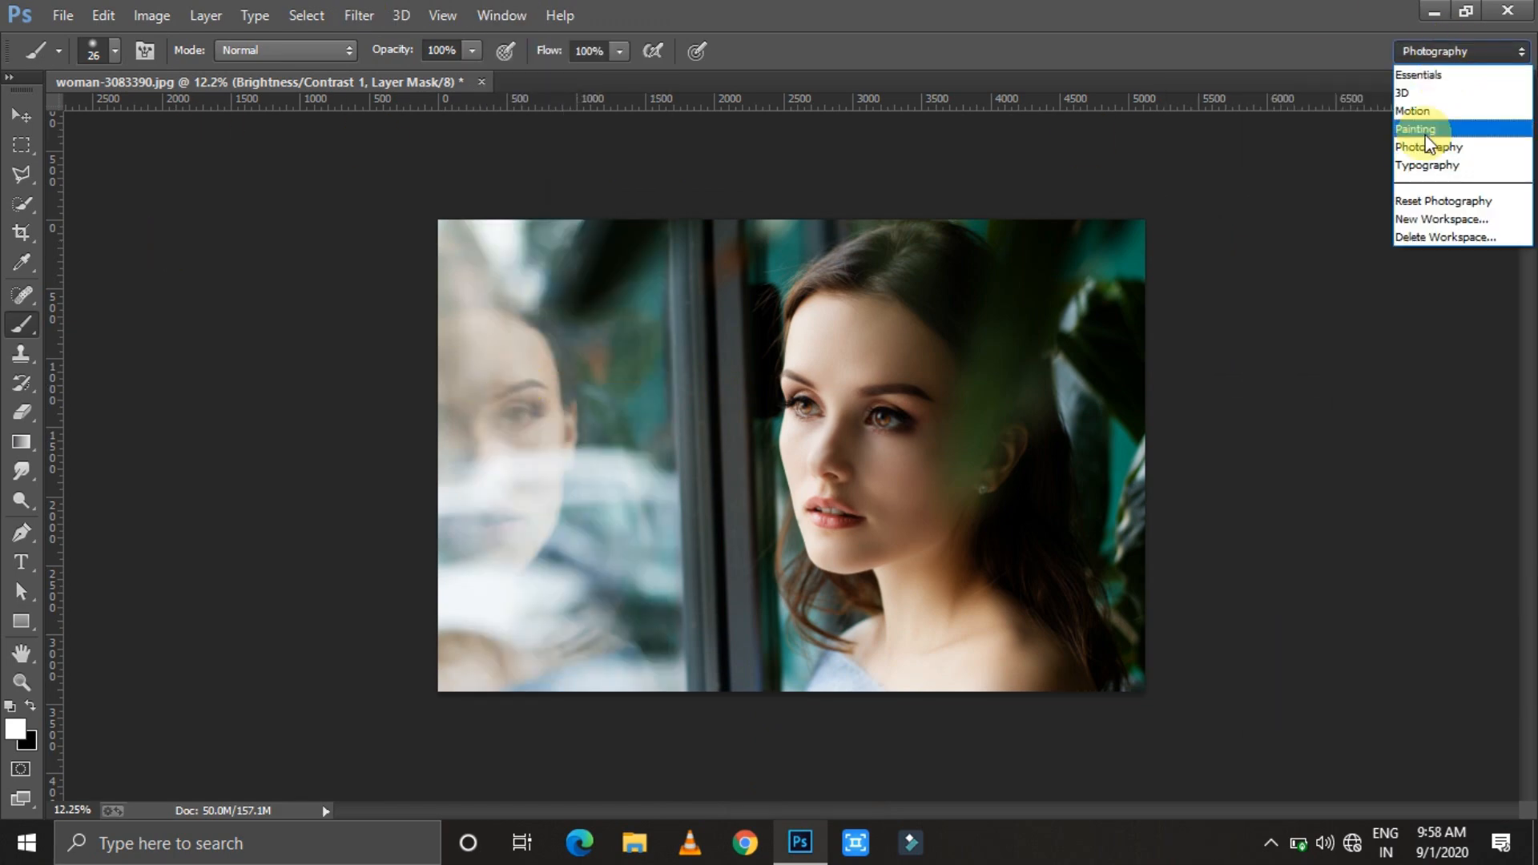
left_click(1430, 165)
left_click(1454, 52)
left_click(1432, 147)
left_click(502, 15)
left_click(521, 543)
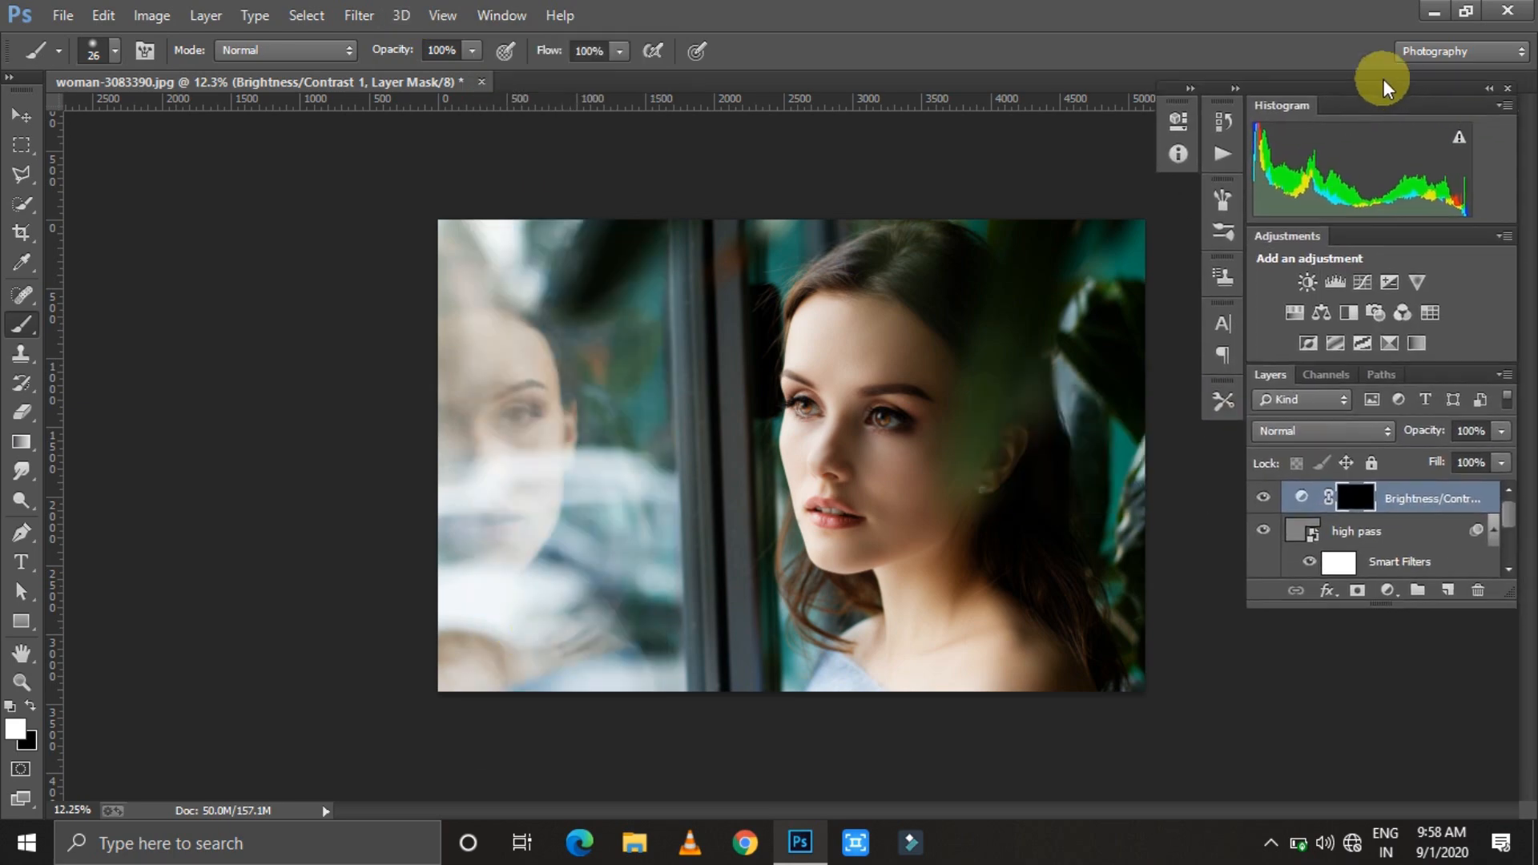
left_click(1386, 82)
left_click_drag(1433, 92, 1171, 127)
left_click(1346, 121)
left_click(1342, 240)
left_click(1350, 104)
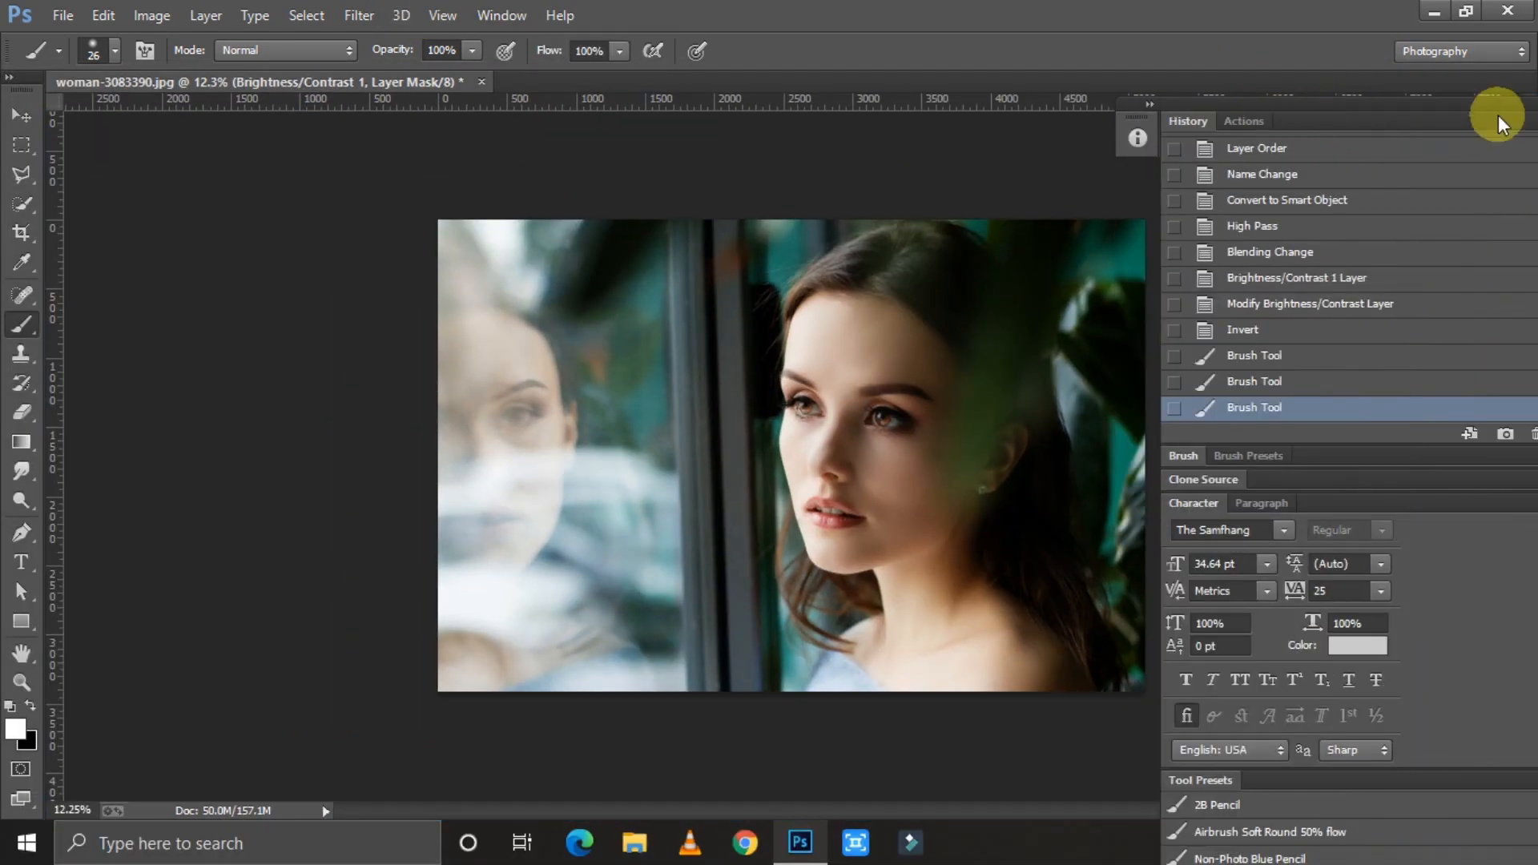
left_click_drag(1497, 108, 1277, 118)
left_click(1342, 116)
left_click_drag(1045, 118, 1326, 89)
Try the Histogram panel in Expanded View and All Channels View, and return it to Compact View
left_click(1521, 102)
left_click(1396, 174)
left_click(1521, 102)
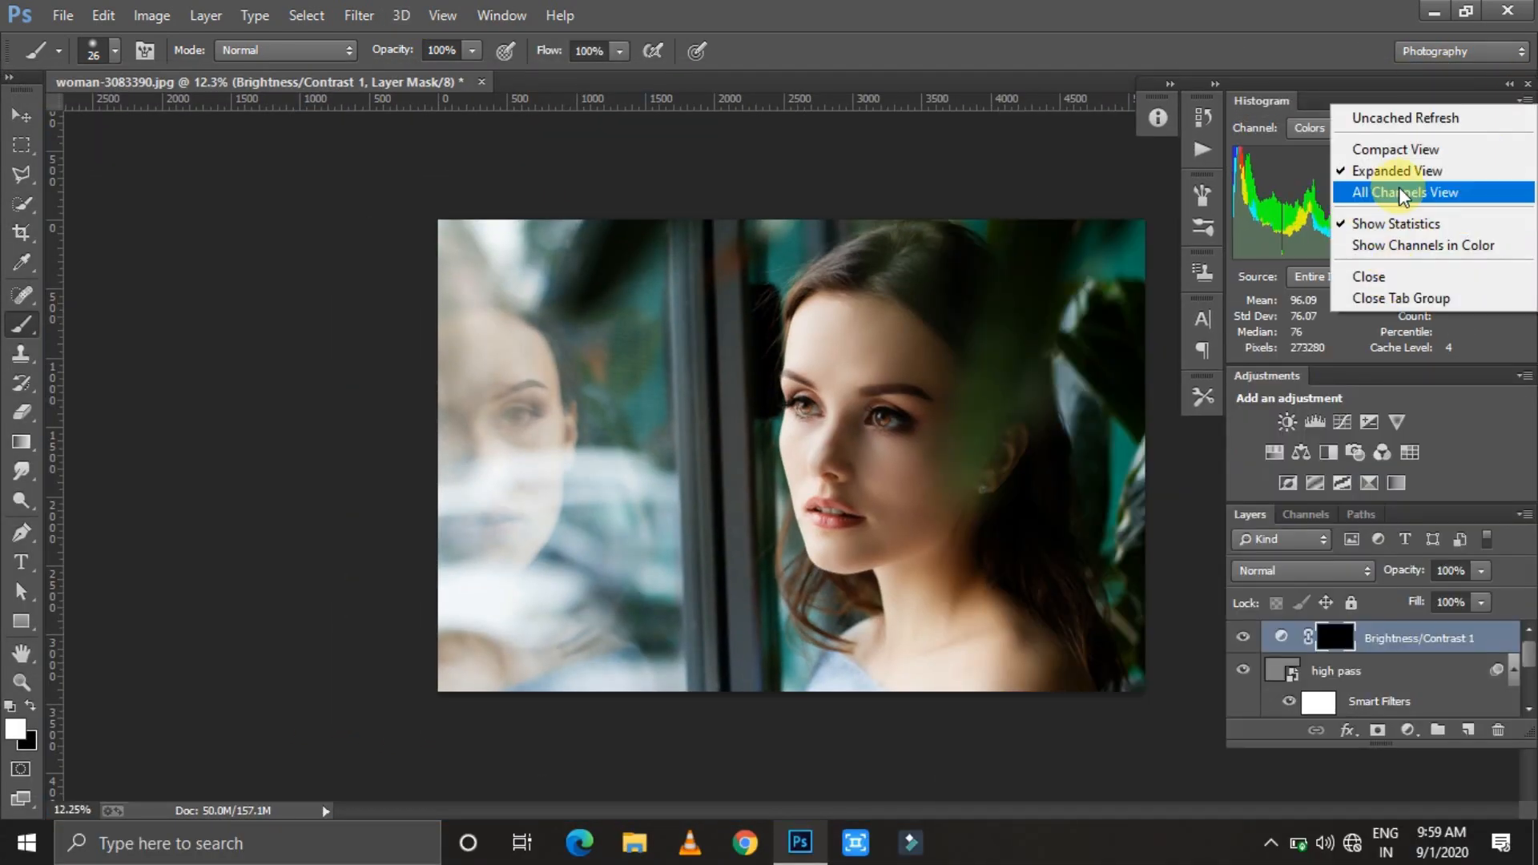
left_click(1401, 196)
left_click(1522, 102)
left_click(1390, 123)
left_click(1521, 102)
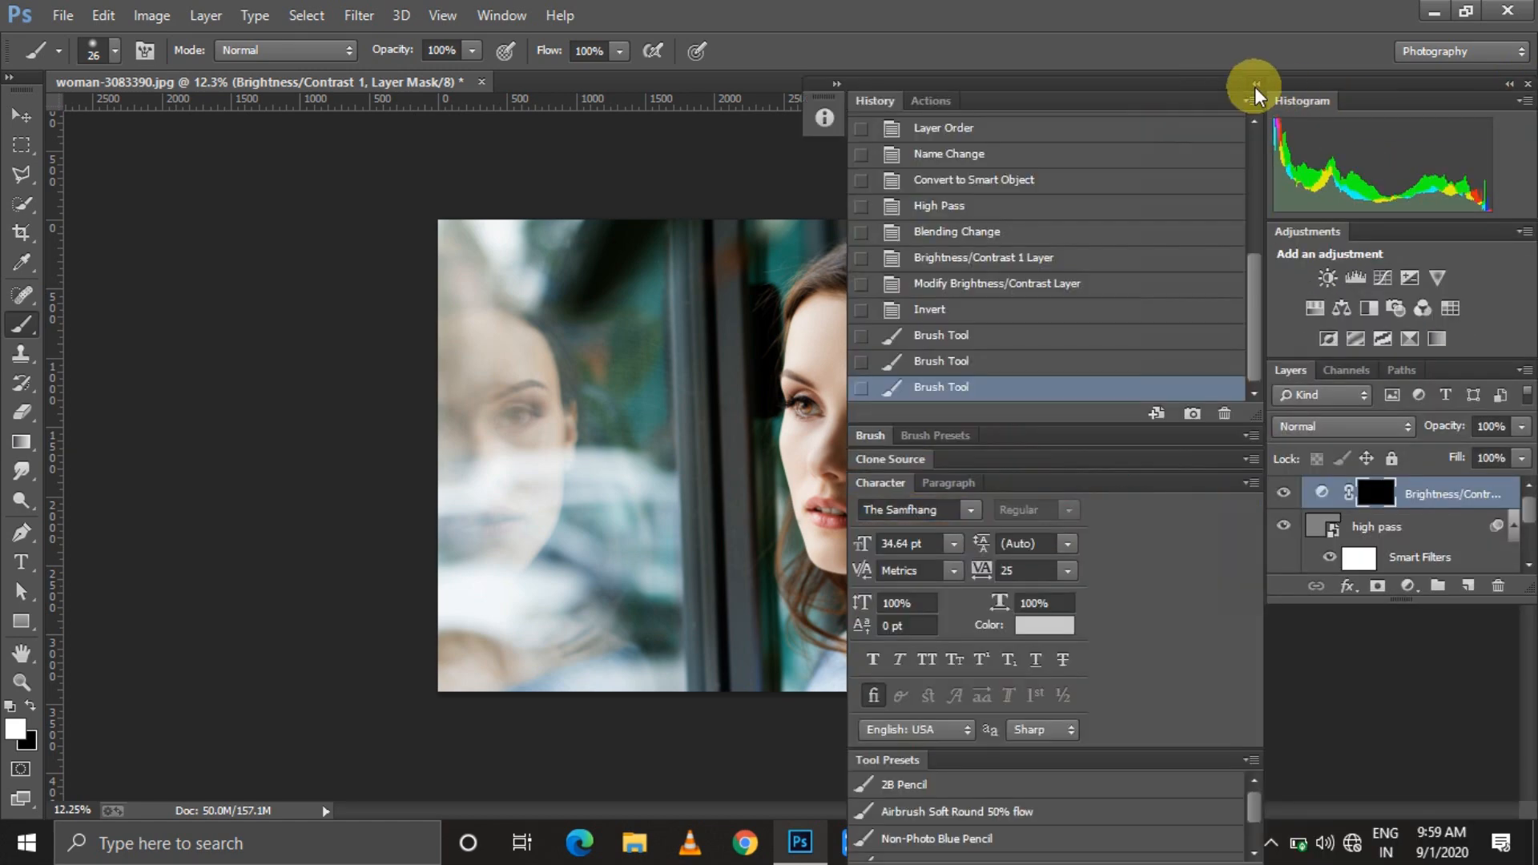
Collapse the expanded panel dock and reset the Photography workspace to its default panel layout
left_click(1255, 86)
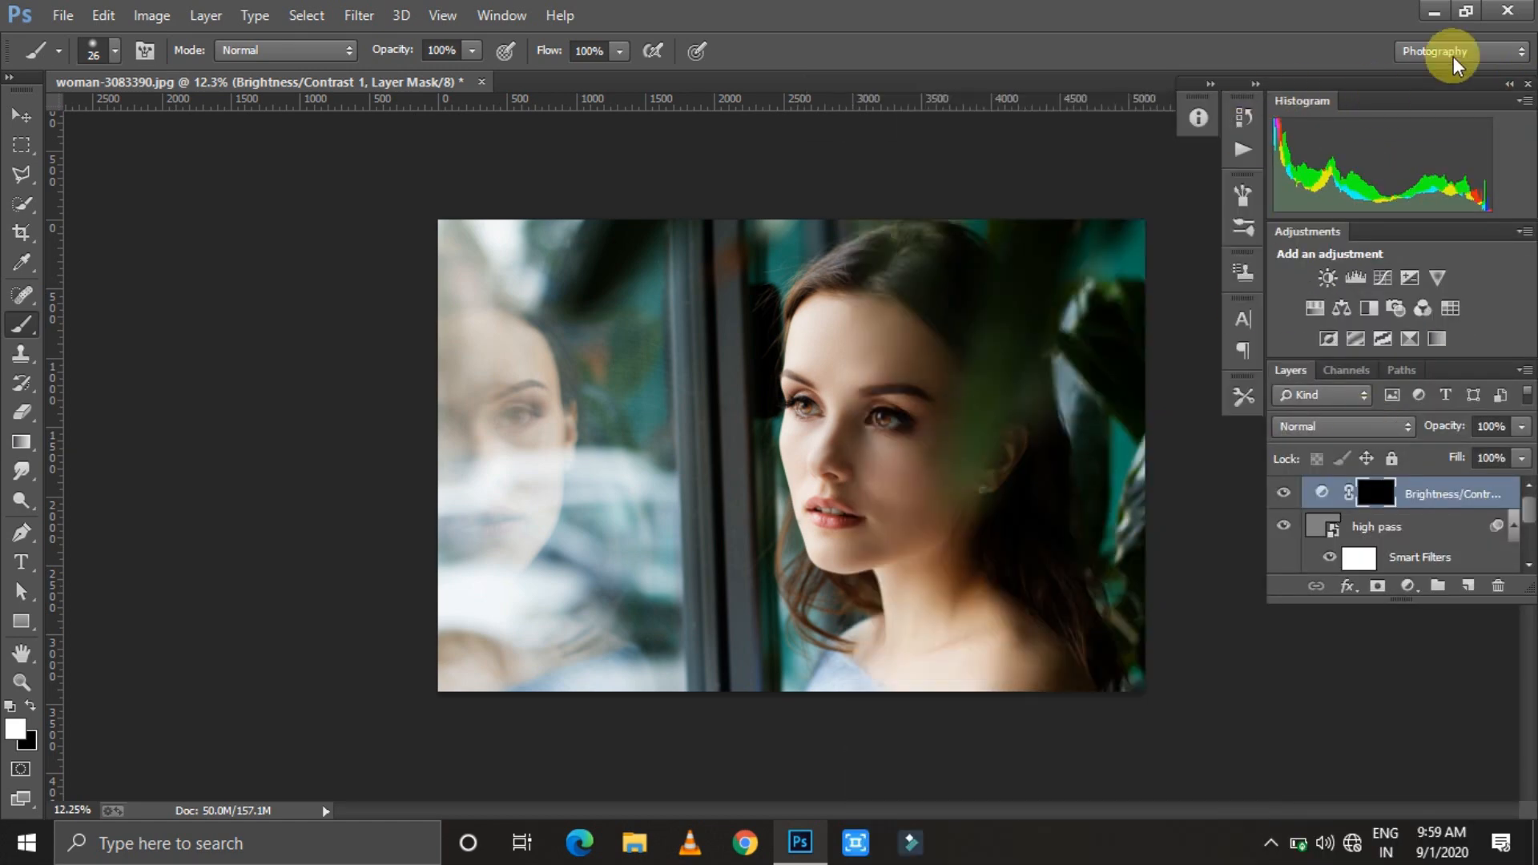
left_click(1430, 51)
left_click(1442, 68)
left_click(502, 15)
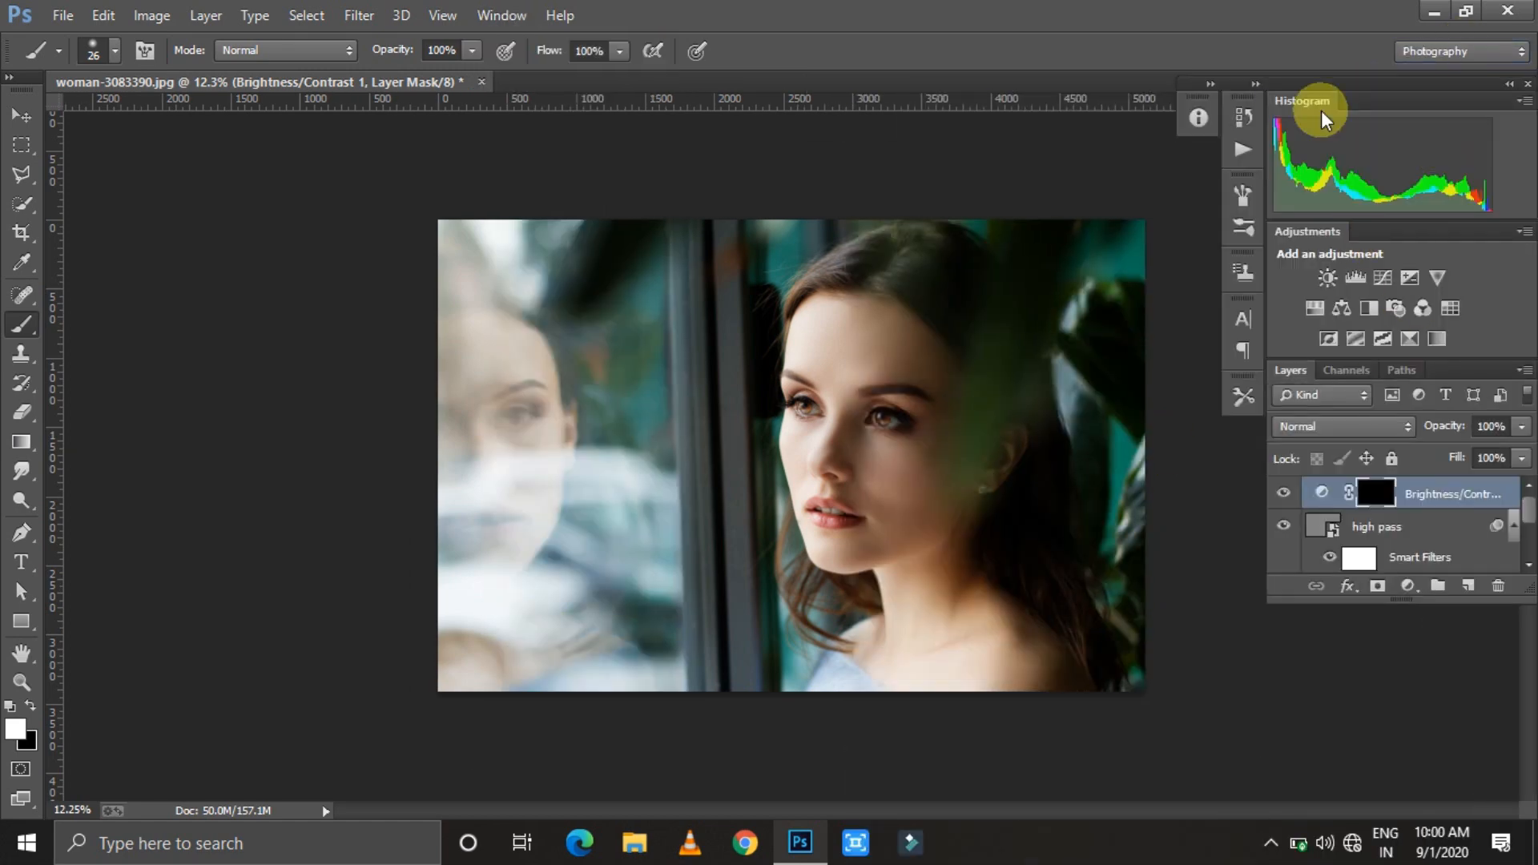
left_click_drag(1319, 106, 1359, 165)
left_click_drag(1421, 471, 1380, 815)
left_click(1327, 103)
left_click(1524, 101)
left_click(1460, 50)
left_click(1434, 195)
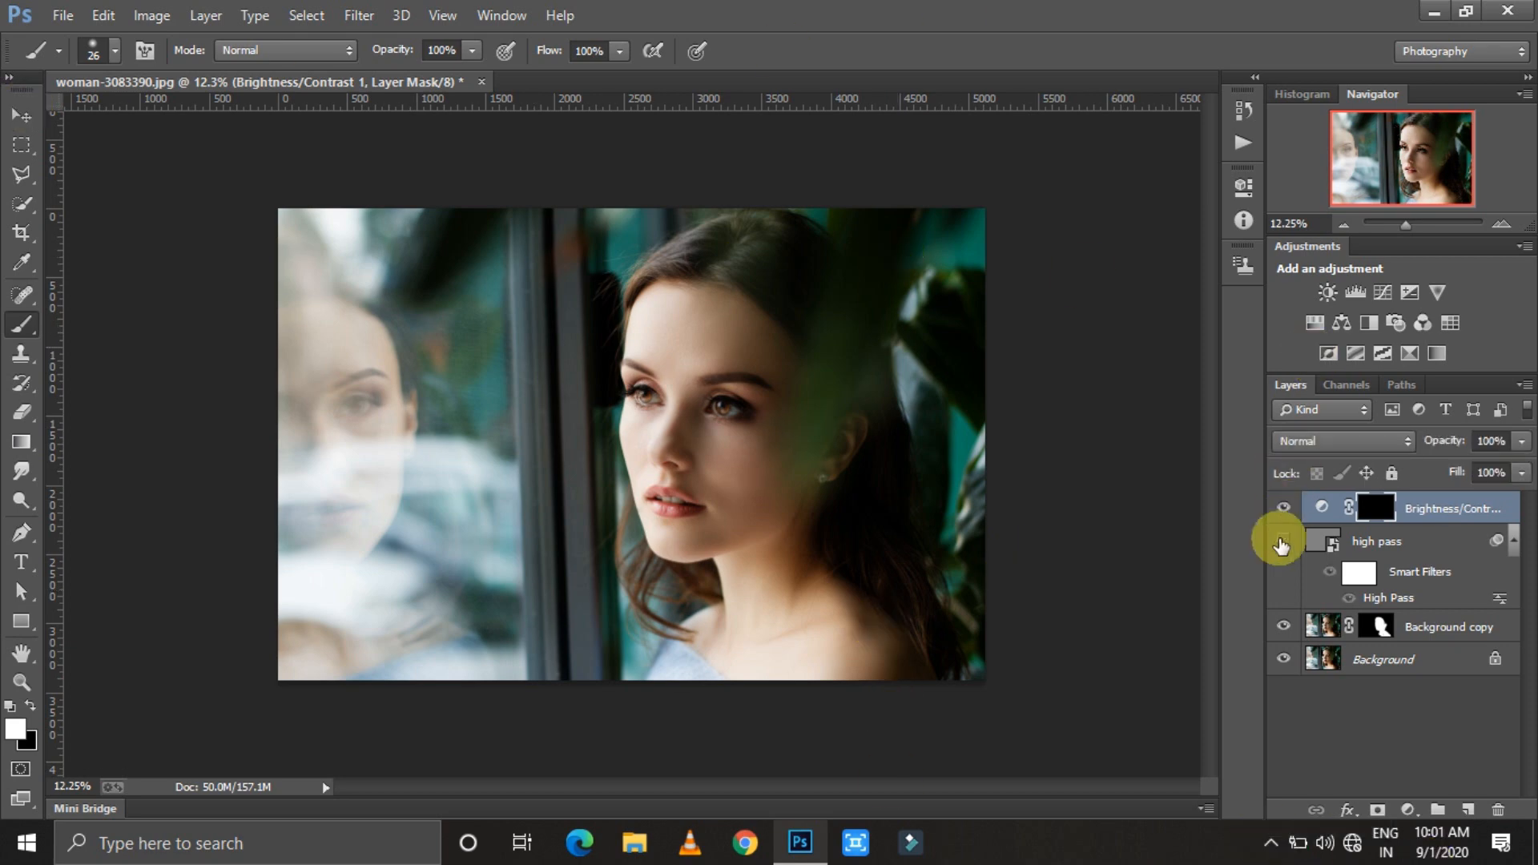
Toggle the high pass layer's visibility to compare the portrait with and without sharpening
left_click(1286, 541)
left_click(1285, 542)
Paint white on the Brightness/Contrast mask over the iris nearer the window with a 29 px soft brush
left_click_drag(1406, 225, 1428, 225)
double_click(1374, 510)
left_click_drag(776, 787, 841, 789)
scroll(871, 481, "up", 4)
right_click(778, 388)
left_click_drag(862, 442, 846, 441)
left_click_drag(769, 299, 850, 443)
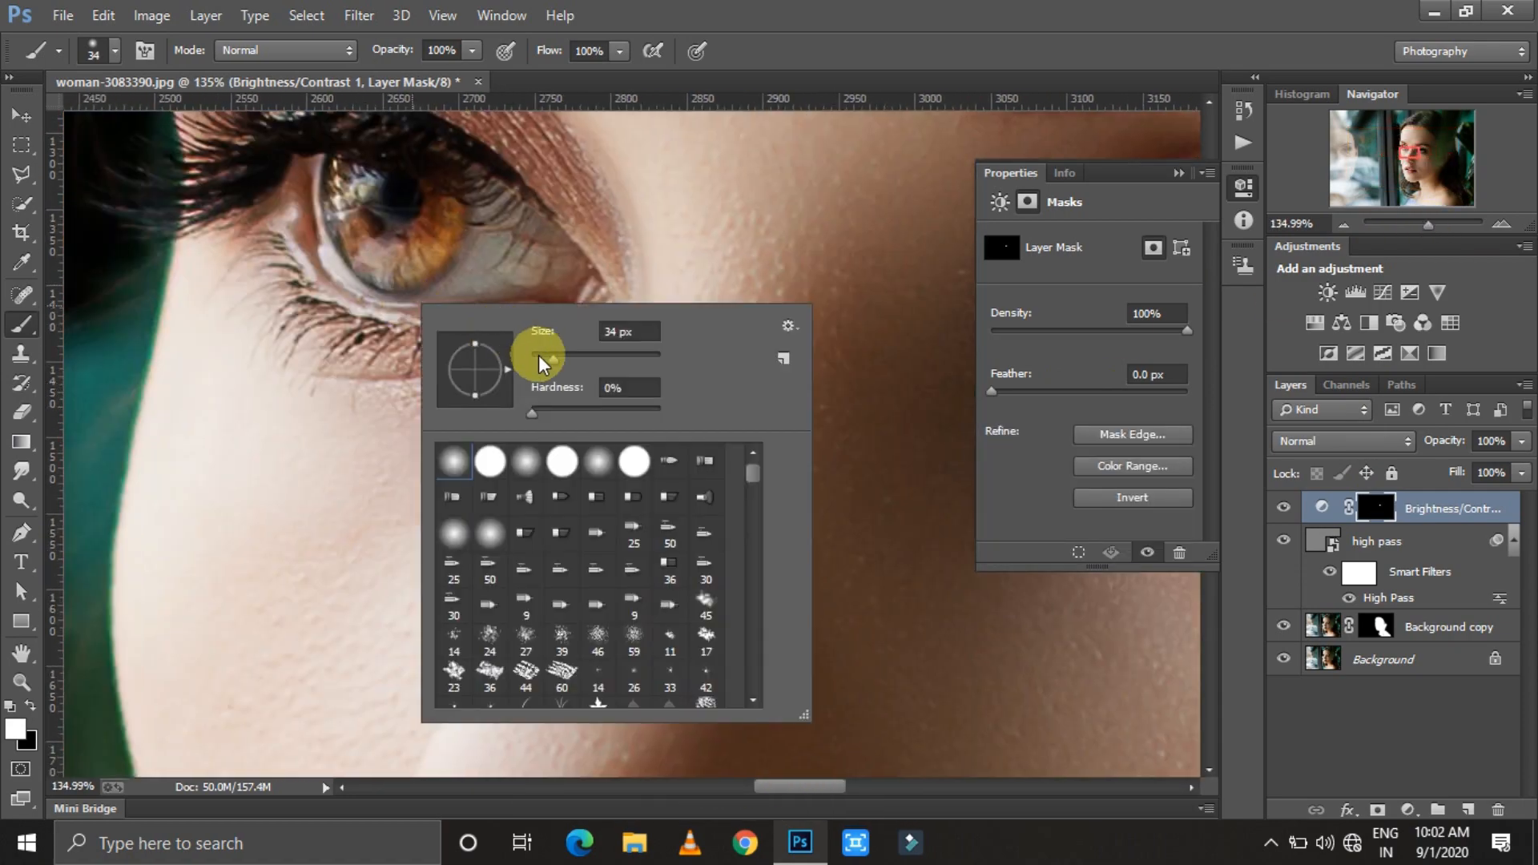
left_click_drag(553, 359, 540, 357)
mouse_move(314, 178)
left_mouse_down()
mouse_move(391, 295)
mouse_move(455, 297)
left_mouse_up()
Paint white on the Brightness/Contrast mask over the other eye's iris and fit the whole portrait on screen
right_click(529, 285)
left_click_drag(657, 340, 667, 340)
mouse_move(481, 252)
left_mouse_down()
mouse_move(508, 271)
mouse_move(472, 267)
left_mouse_up()
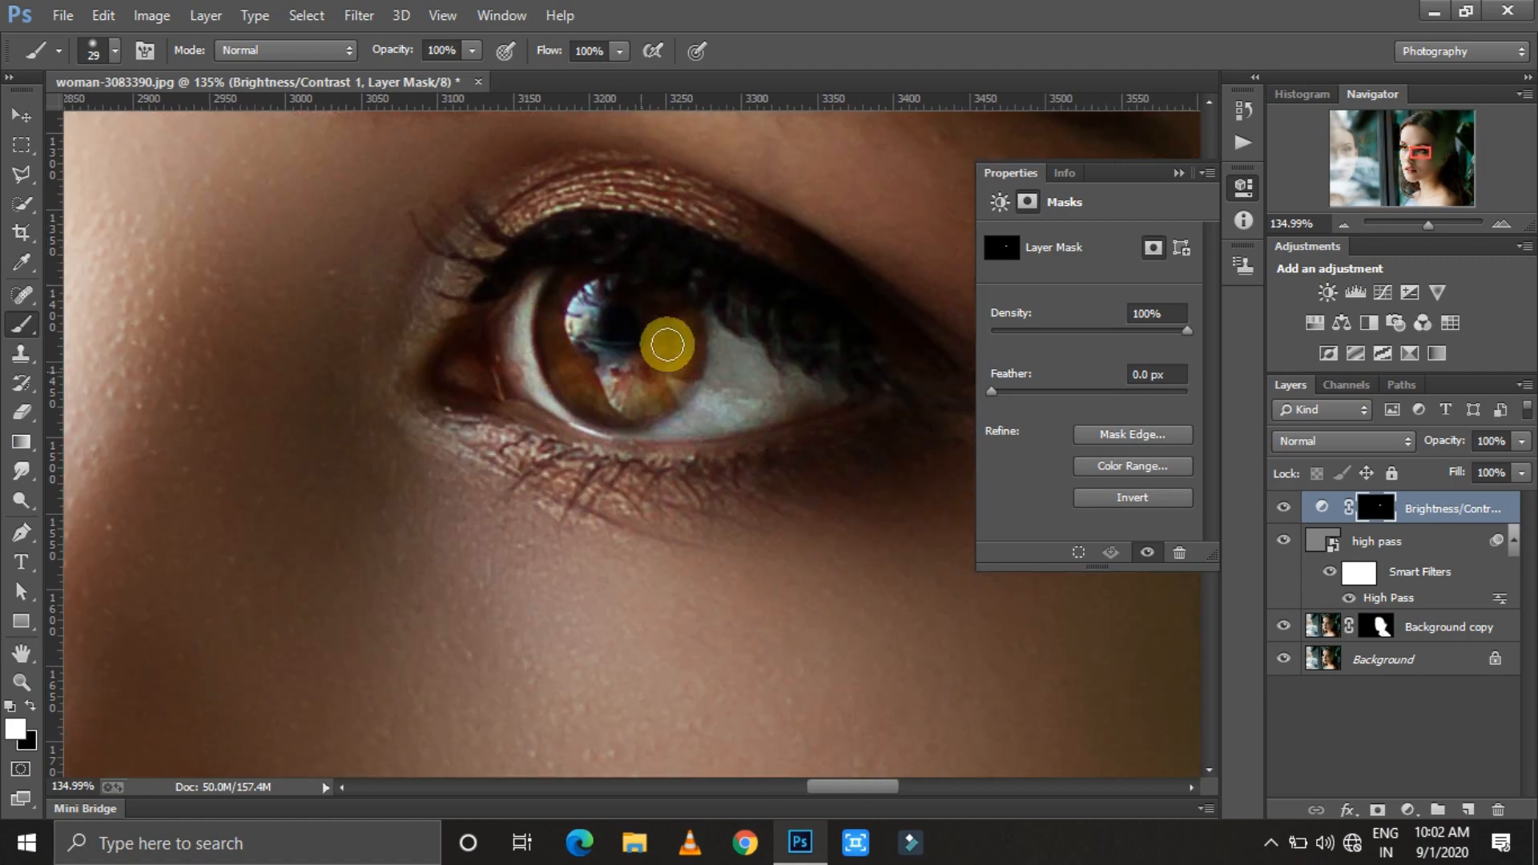
key("ctrl+0")
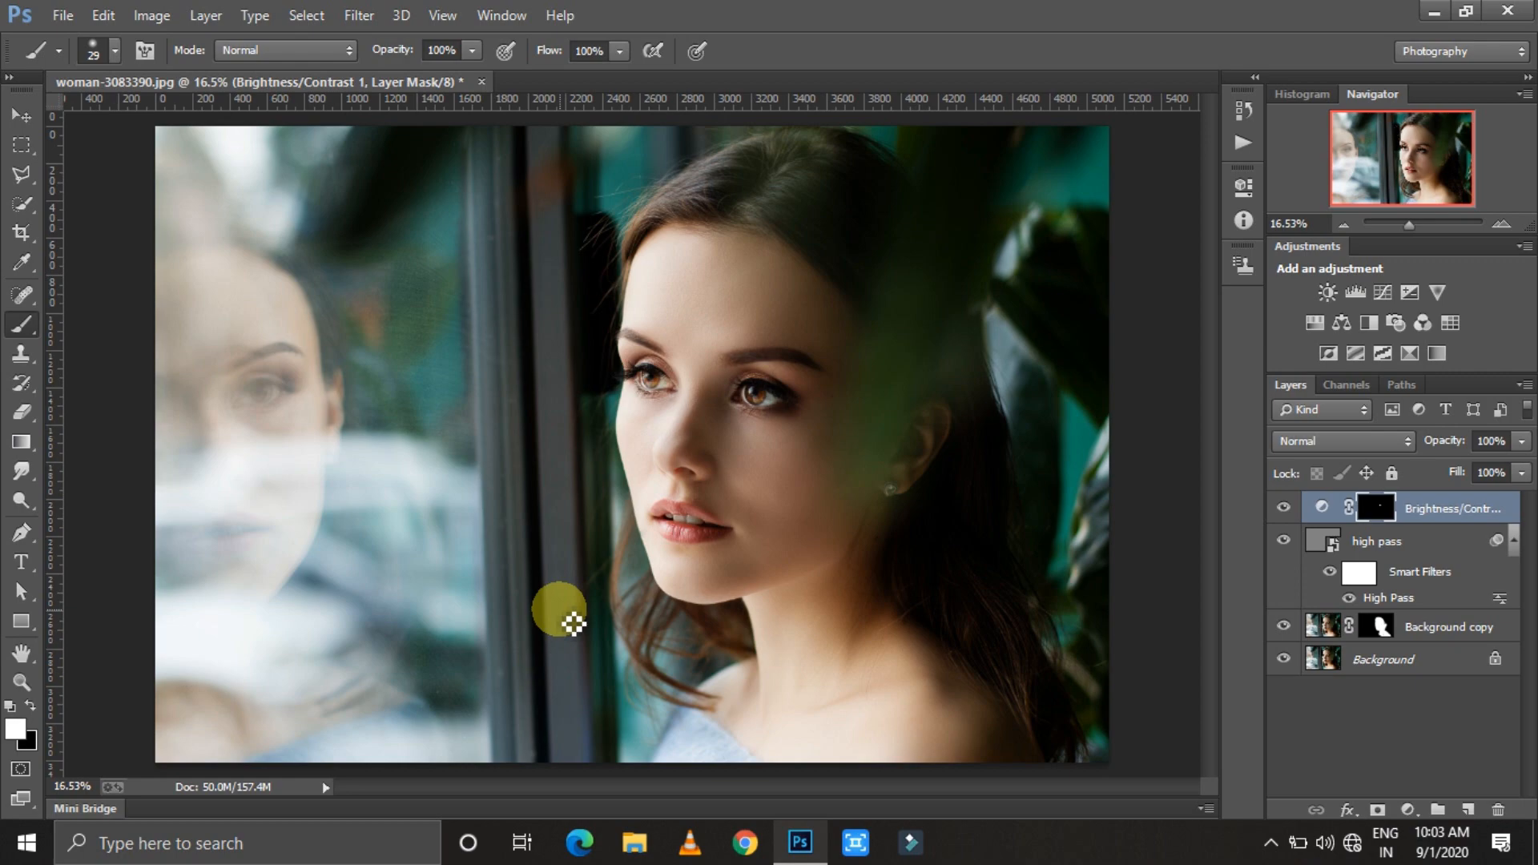
Start opening another image and browse from New Volume (F:) to the MY FEVVV folder inside 2020 back
left_click(63, 15)
left_click(71, 48)
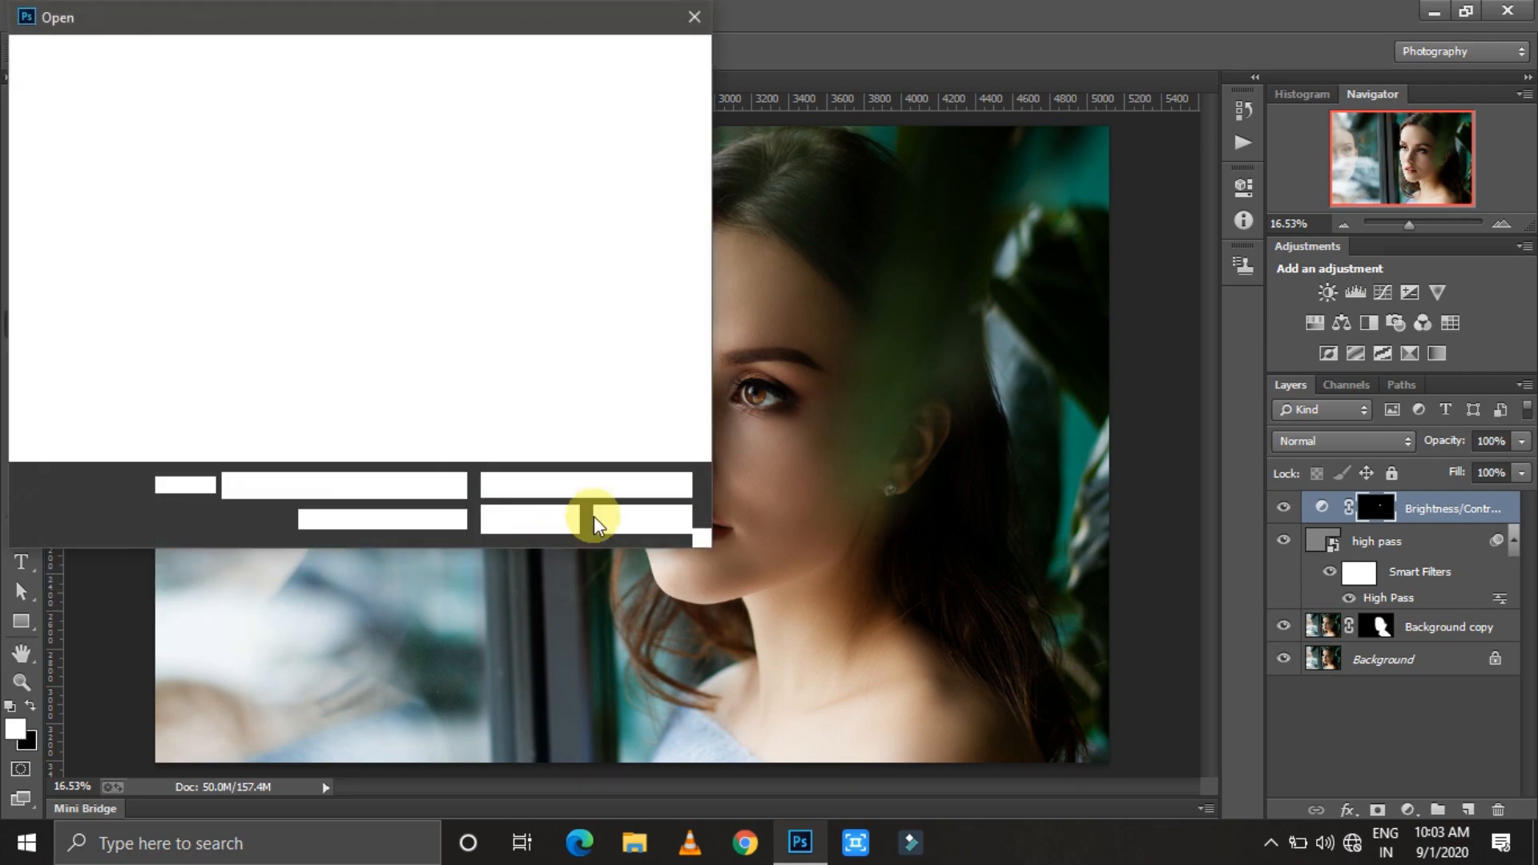
scroll(493, 372, "down", 15)
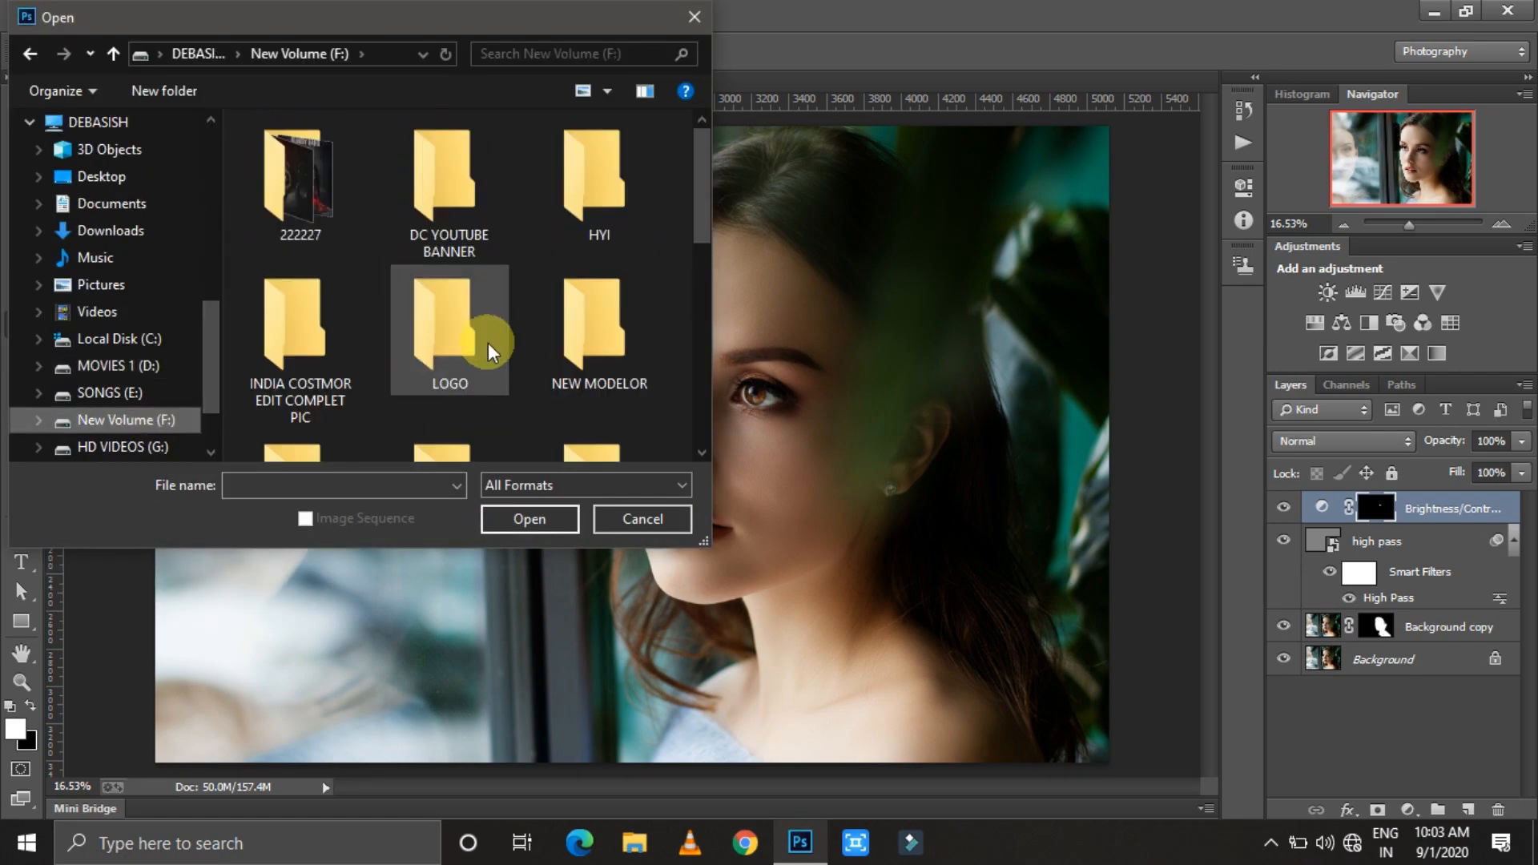
scroll(488, 345, "down", 3)
double_click(481, 340)
scroll(579, 238, "down", 5)
double_click(473, 321)
double_click(465, 216)
double_click(595, 208)
double_click(463, 213)
double_click(599, 353)
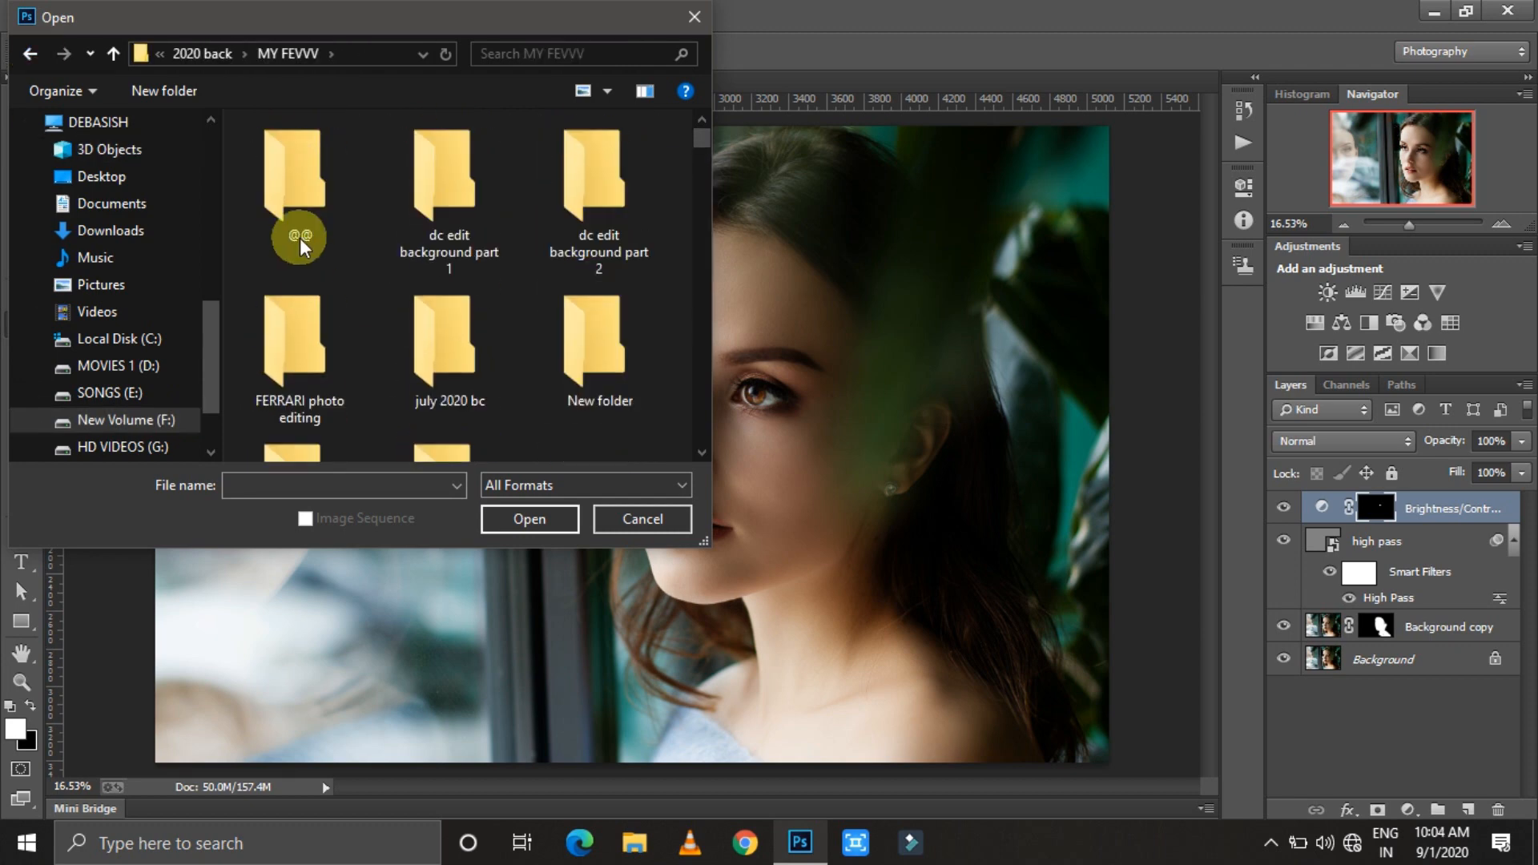
Look through the 500 PRO BACKGROUND and hd backgroundsss folders for a foliage image
double_click(299, 240)
double_click(445, 321)
double_click(598, 214)
double_click(446, 185)
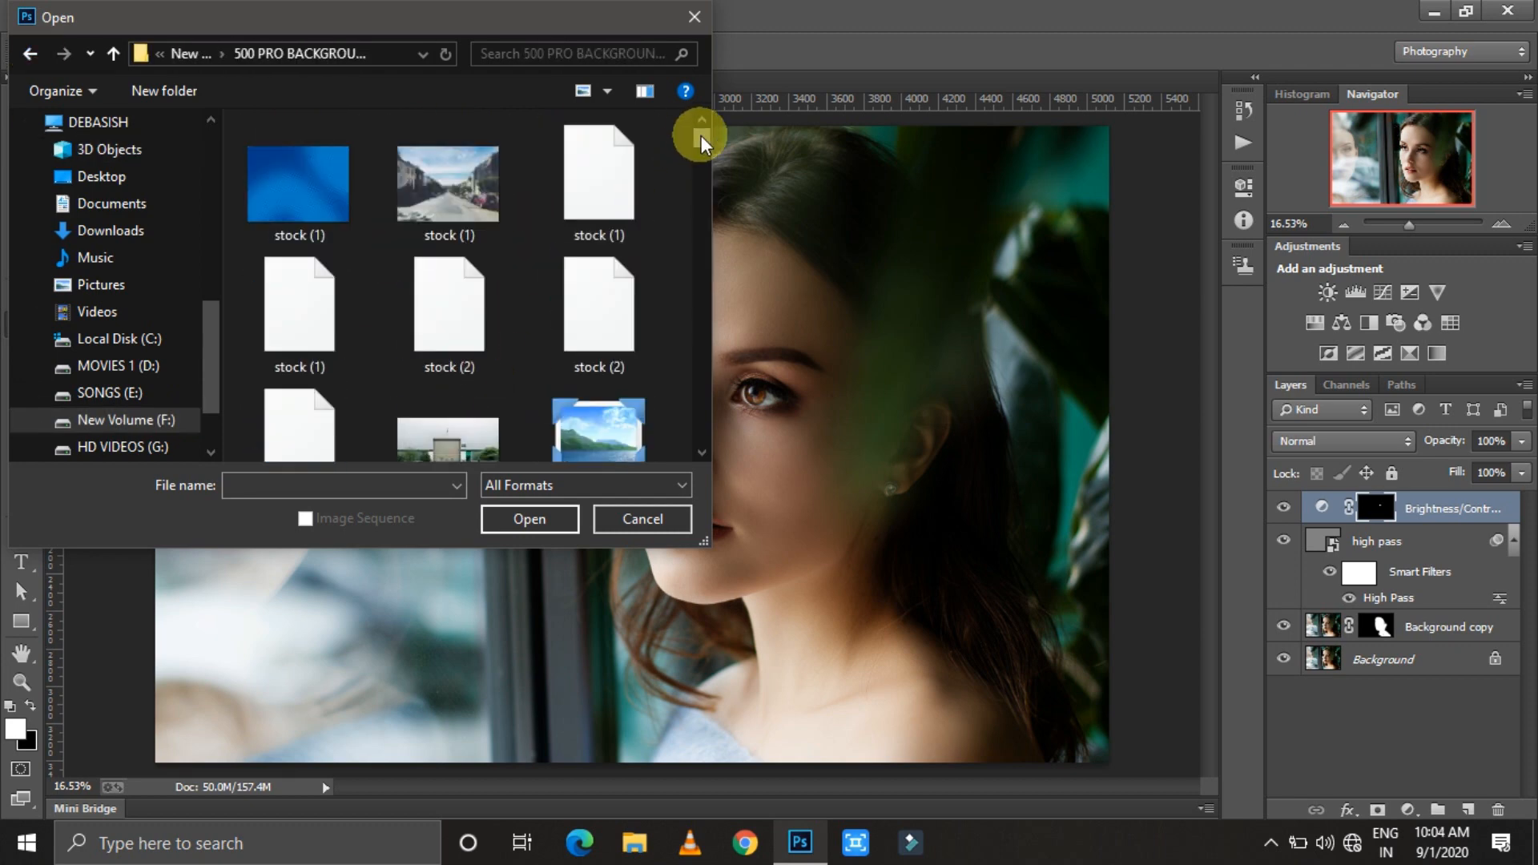
left_click_drag(700, 136, 702, 409)
scroll(574, 406, "up", 12)
left_click(31, 53)
double_click(593, 200)
scroll(551, 338, "down", 8)
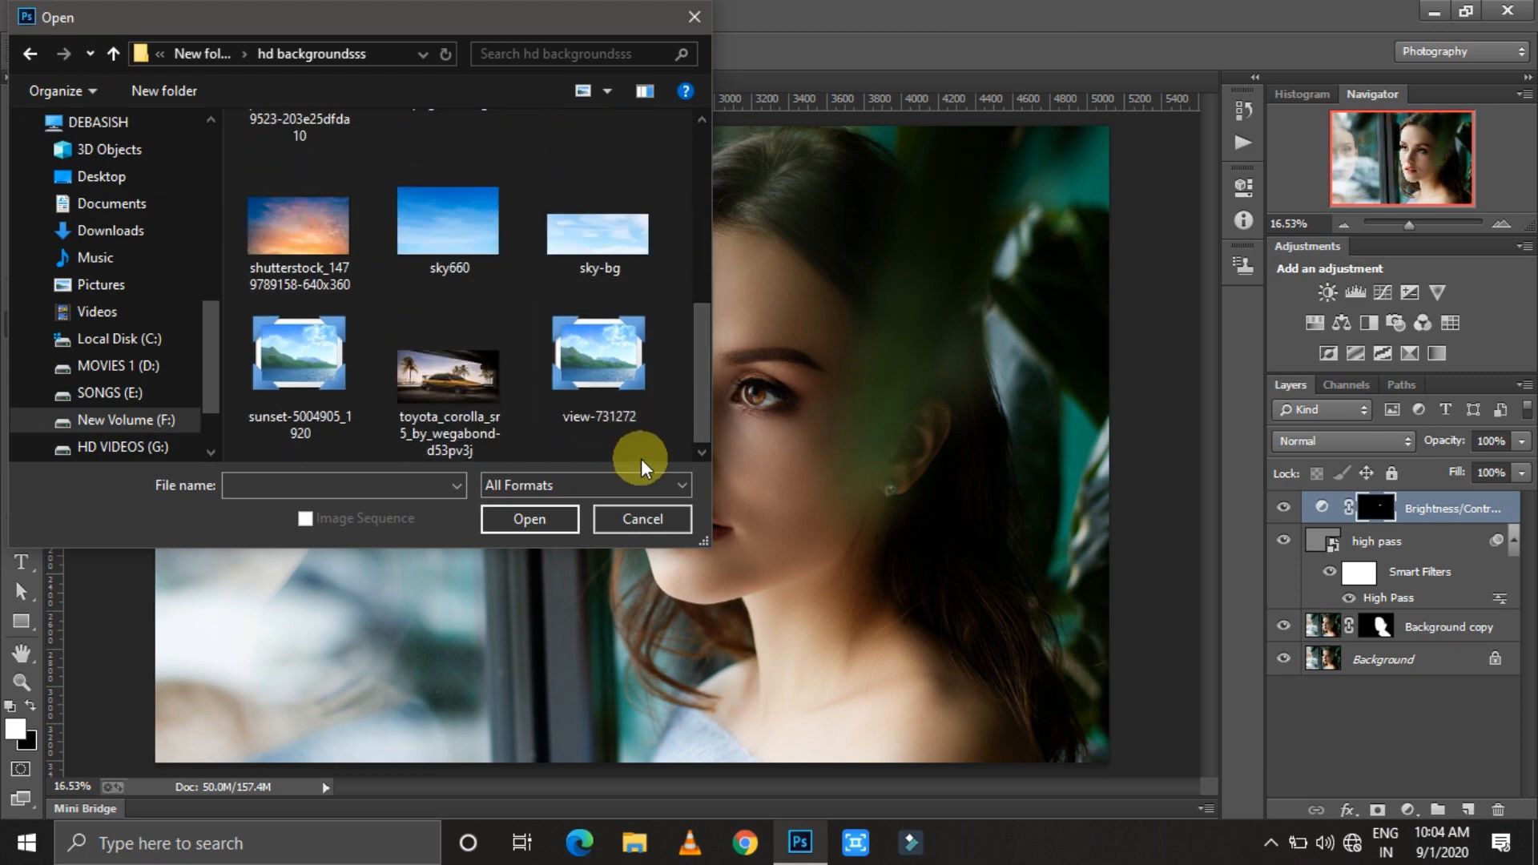
Go back and look through the images in the 2 POSTER DESIGN folder
scroll(625, 417, "up", 5)
left_click(30, 54)
double_click(617, 365)
scroll(513, 337, "down", 8)
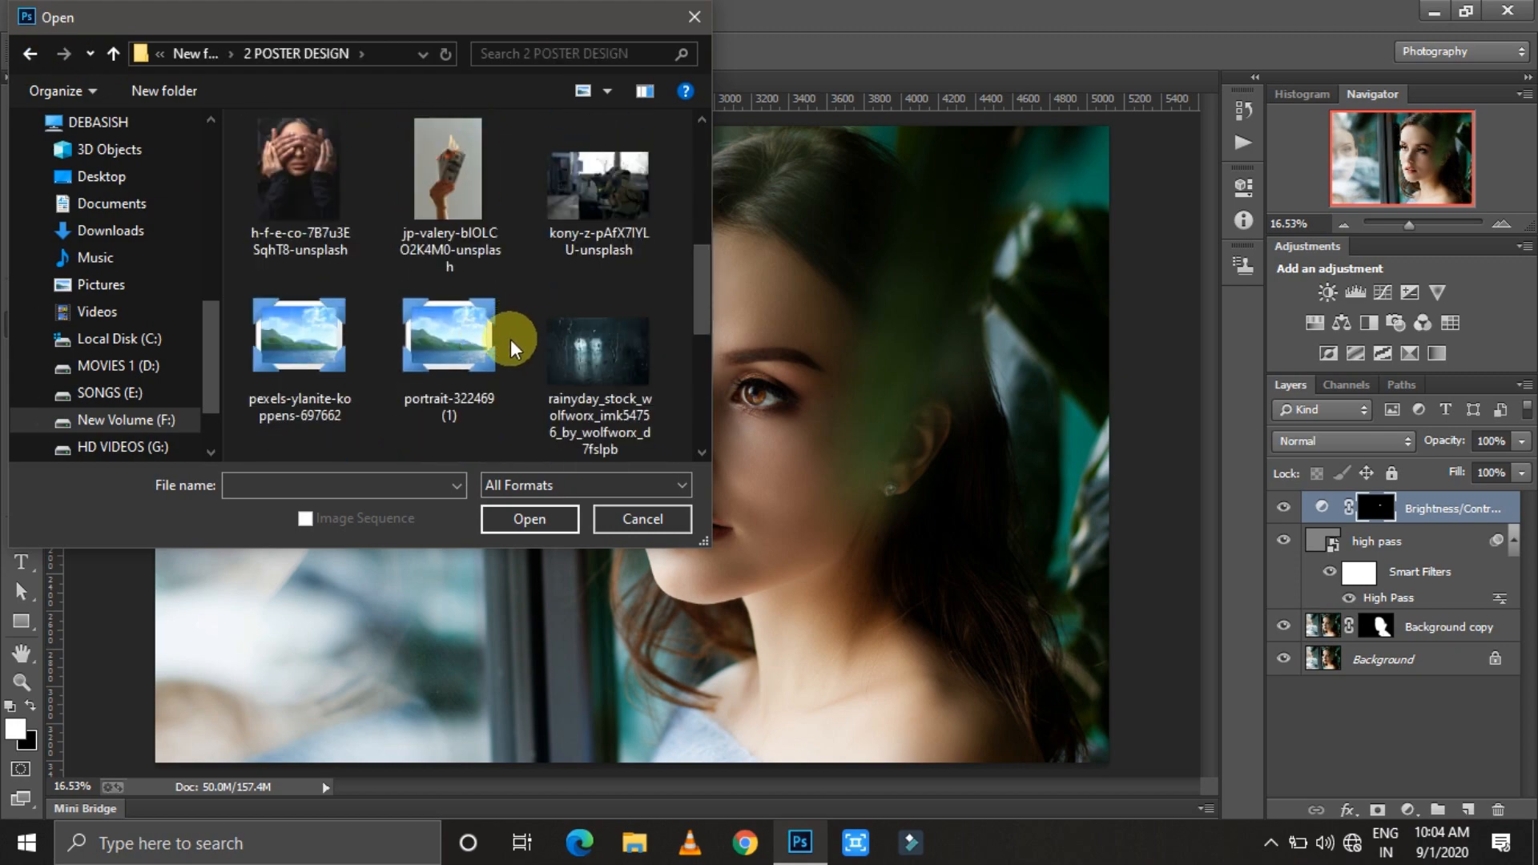
scroll(510, 342, "down", 5)
Open tree_06_by_brizzolatto55_d8ompx1.png from the havvy folder inside @@
left_click(113, 54)
left_click(113, 54)
scroll(574, 308, "down", 3)
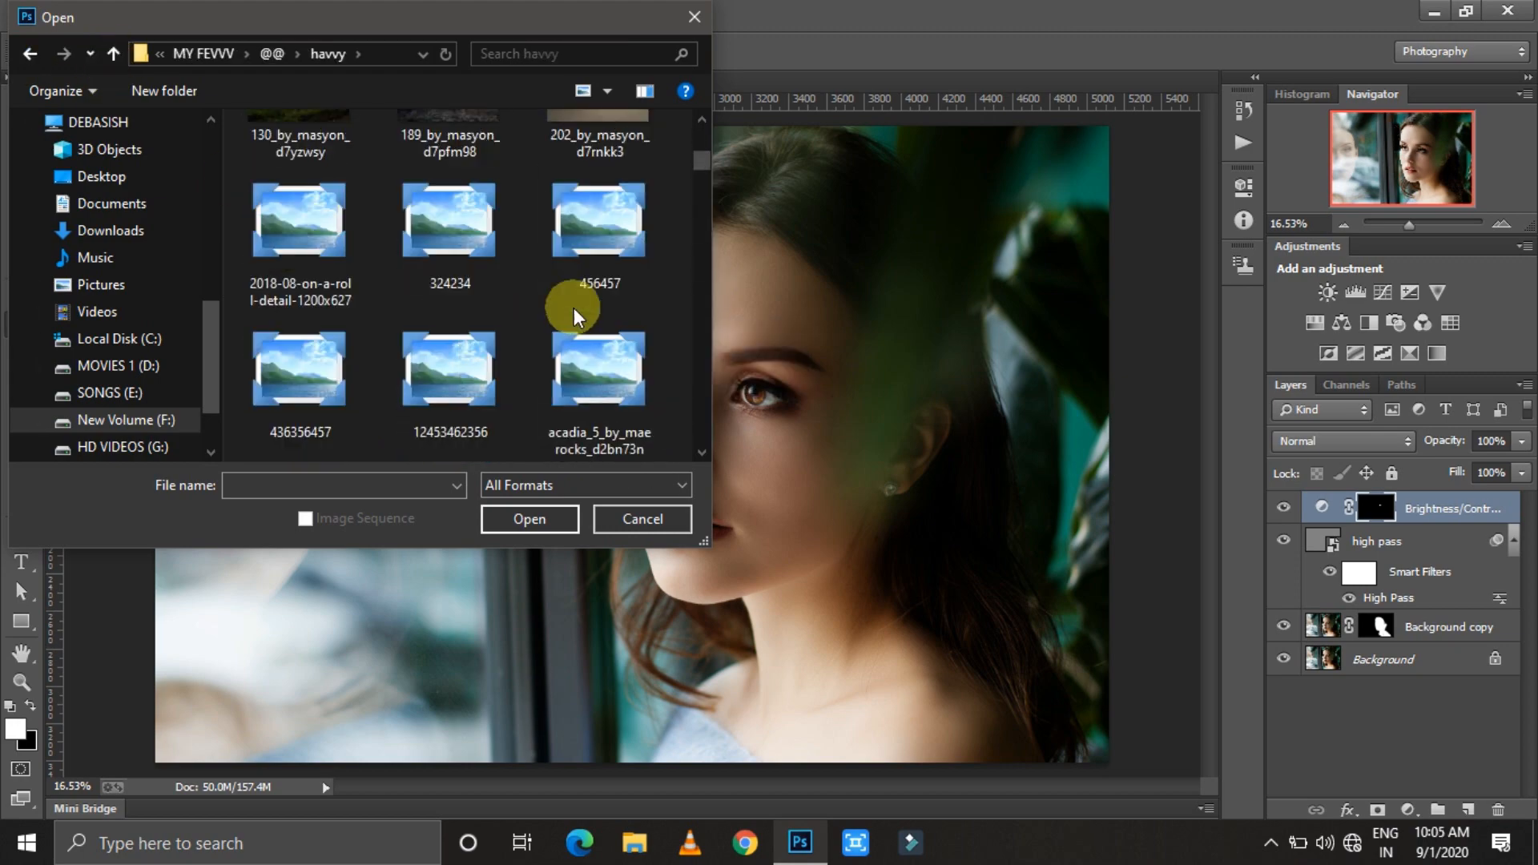
scroll(574, 308, "down", 3)
left_click_drag(702, 182, 670, 406)
left_click(446, 381)
left_click(528, 517)
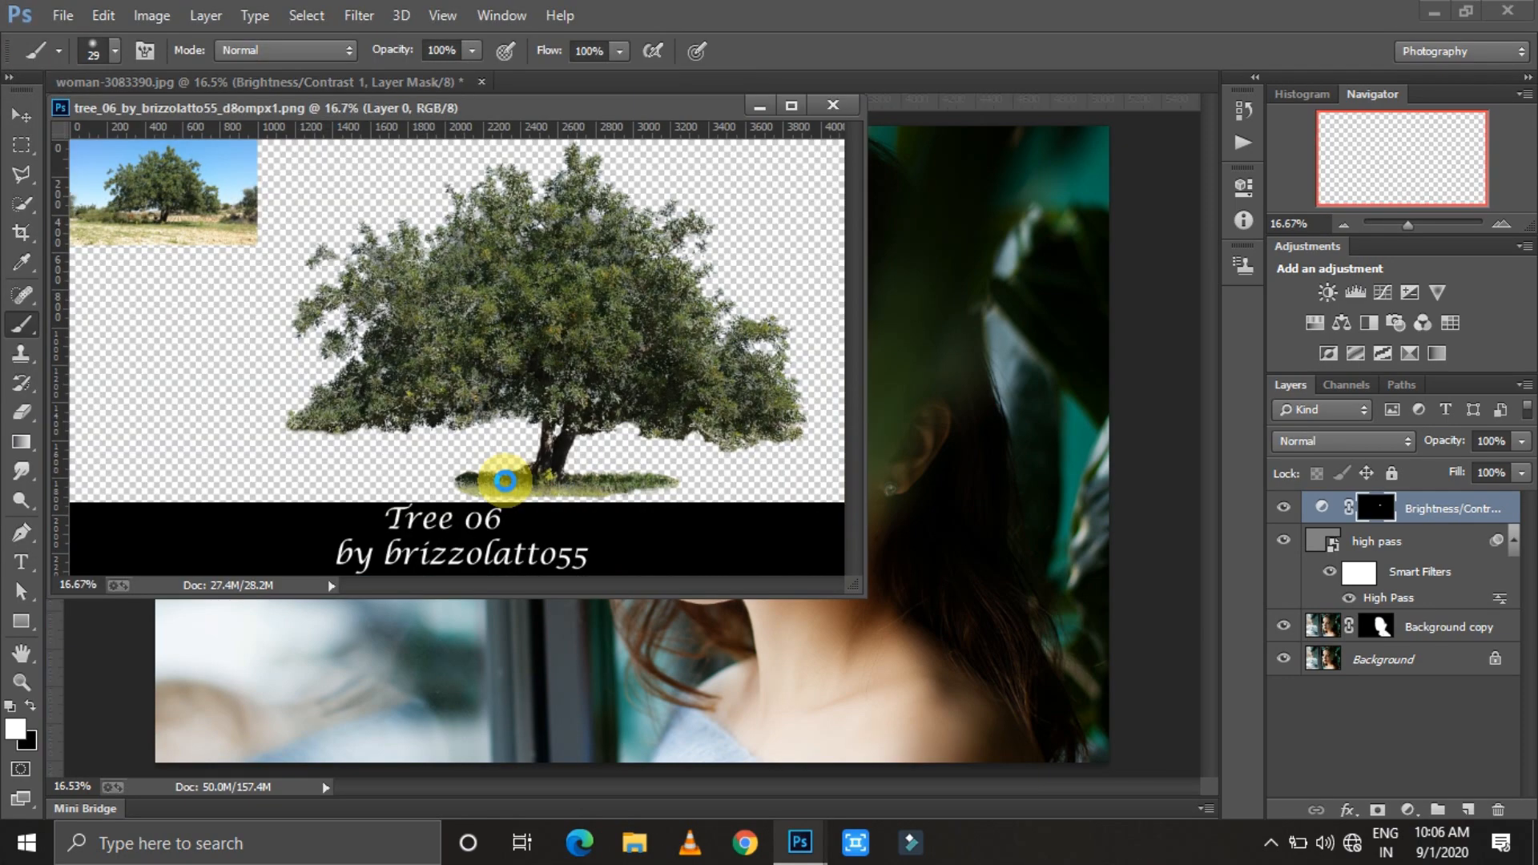
Dock the tree image as a tab, lasso part of its foliage and add a layer mask from the selection
left_click_drag(609, 108, 703, 93)
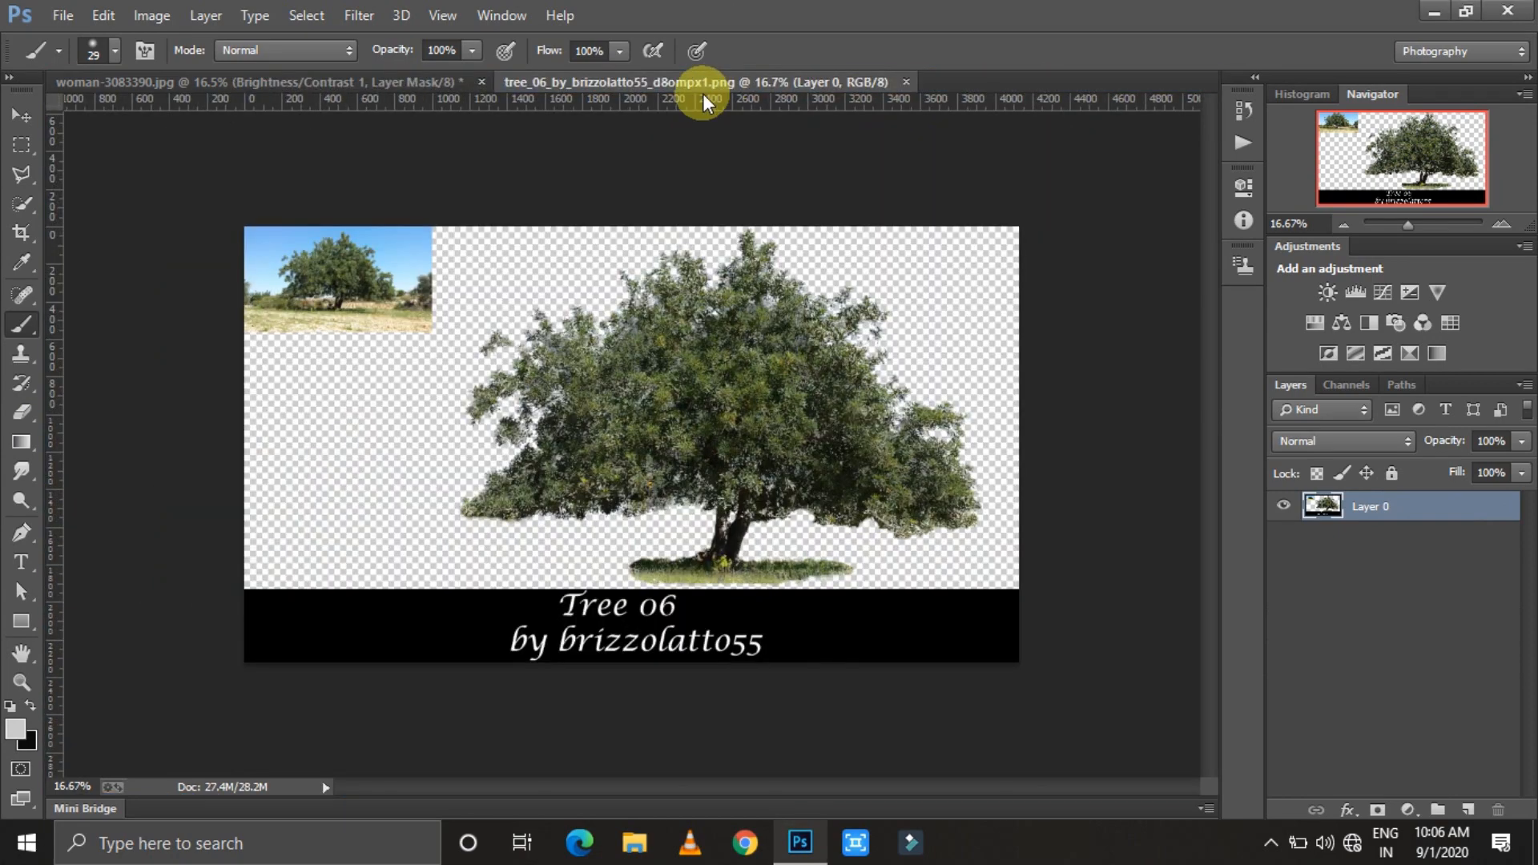
left_click(22, 176)
left_click_drag(973, 548, 901, 344)
left_click_drag(715, 231, 773, 221)
left_click(1378, 810)
Move the masked tree foliage into the woman portrait as a new layer
left_click_drag(1409, 225, 1416, 225)
left_click(22, 116)
scroll(958, 286, "up", 3)
left_click_drag(959, 286, 450, 338)
left_click_drag(1409, 225, 1401, 225)
Enlarge the foliage layer with a transform and position it over the portrait's lower-left area
left_click_drag(651, 530, 968, 848)
left_click_drag(915, 430, 651, 476)
left_click_drag(710, 418, 1048, 228)
left_click_drag(755, 419, 536, 548)
left_click_drag(1402, 225, 1394, 225)
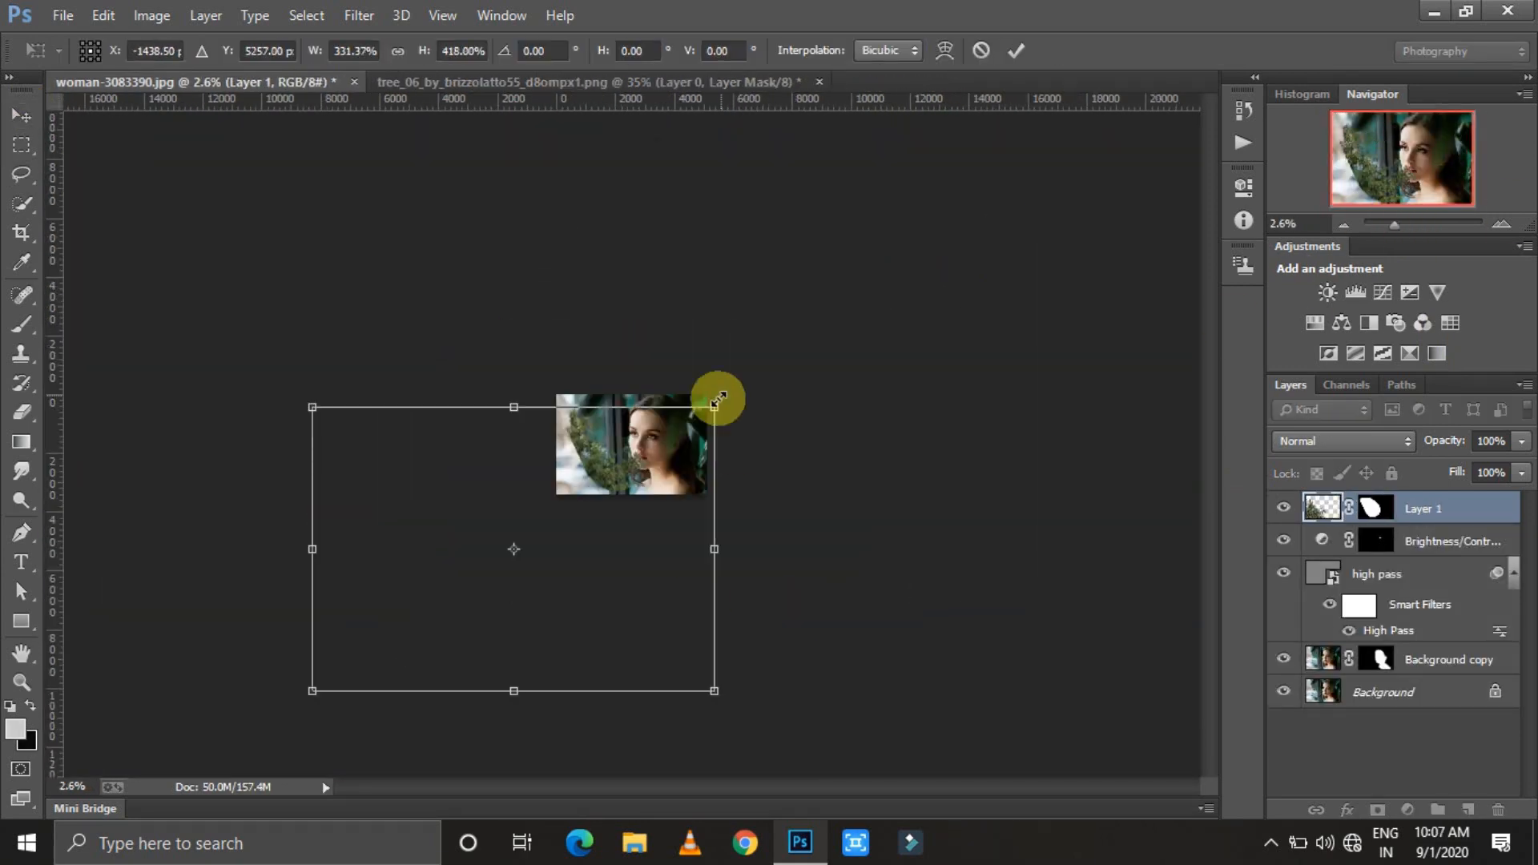
left_click_drag(715, 408, 1095, 200)
left_click_drag(776, 430, 442, 591)
left_click_drag(1394, 225, 1404, 227)
key("Return")
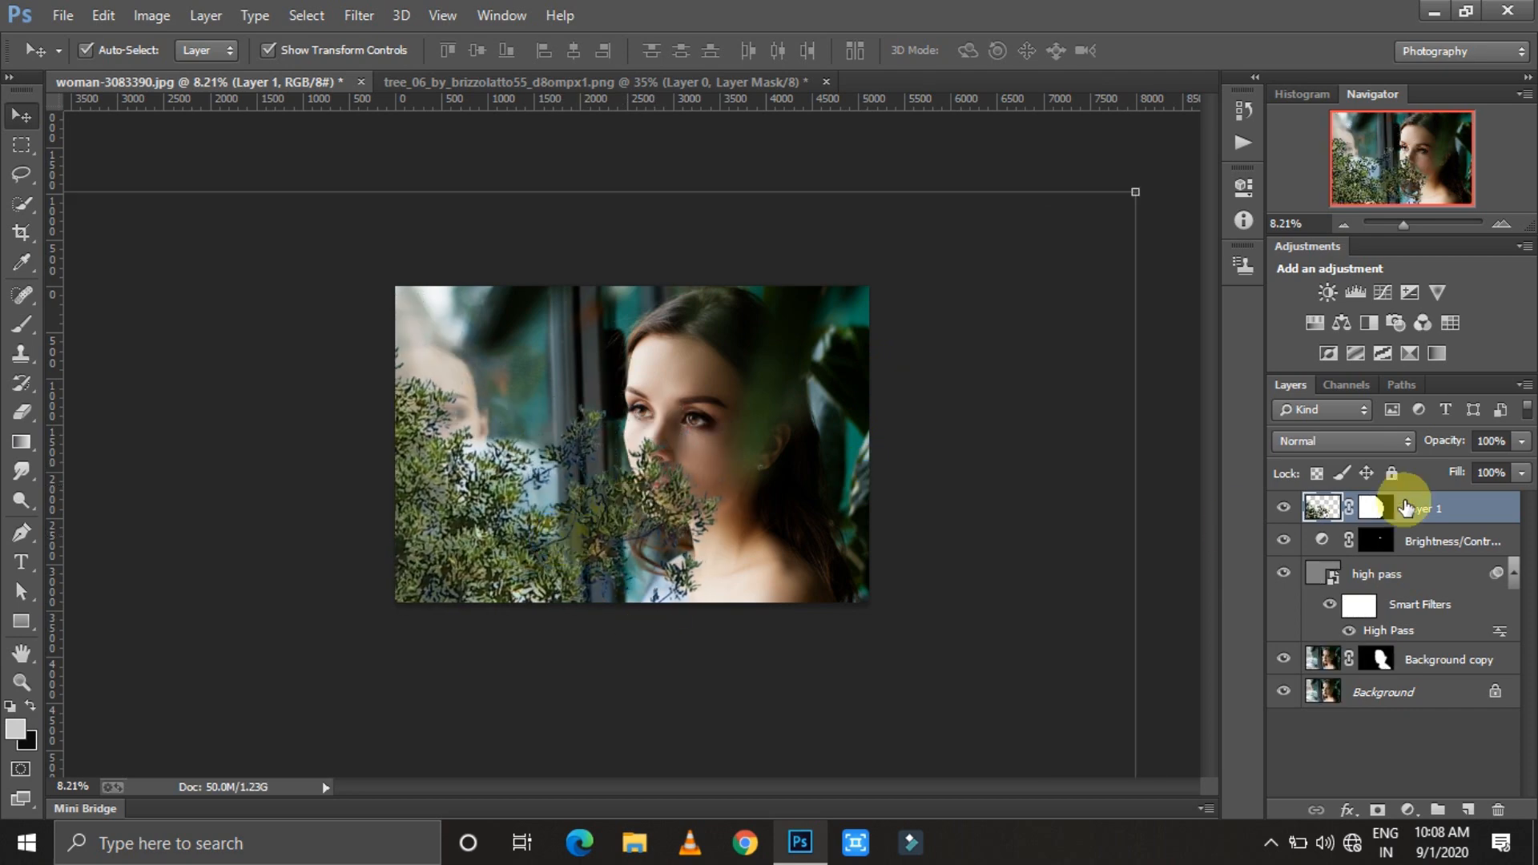
Delete the foliage layer from the portrait and close the tree image without saving
right_click(1322, 506)
left_click(815, 215)
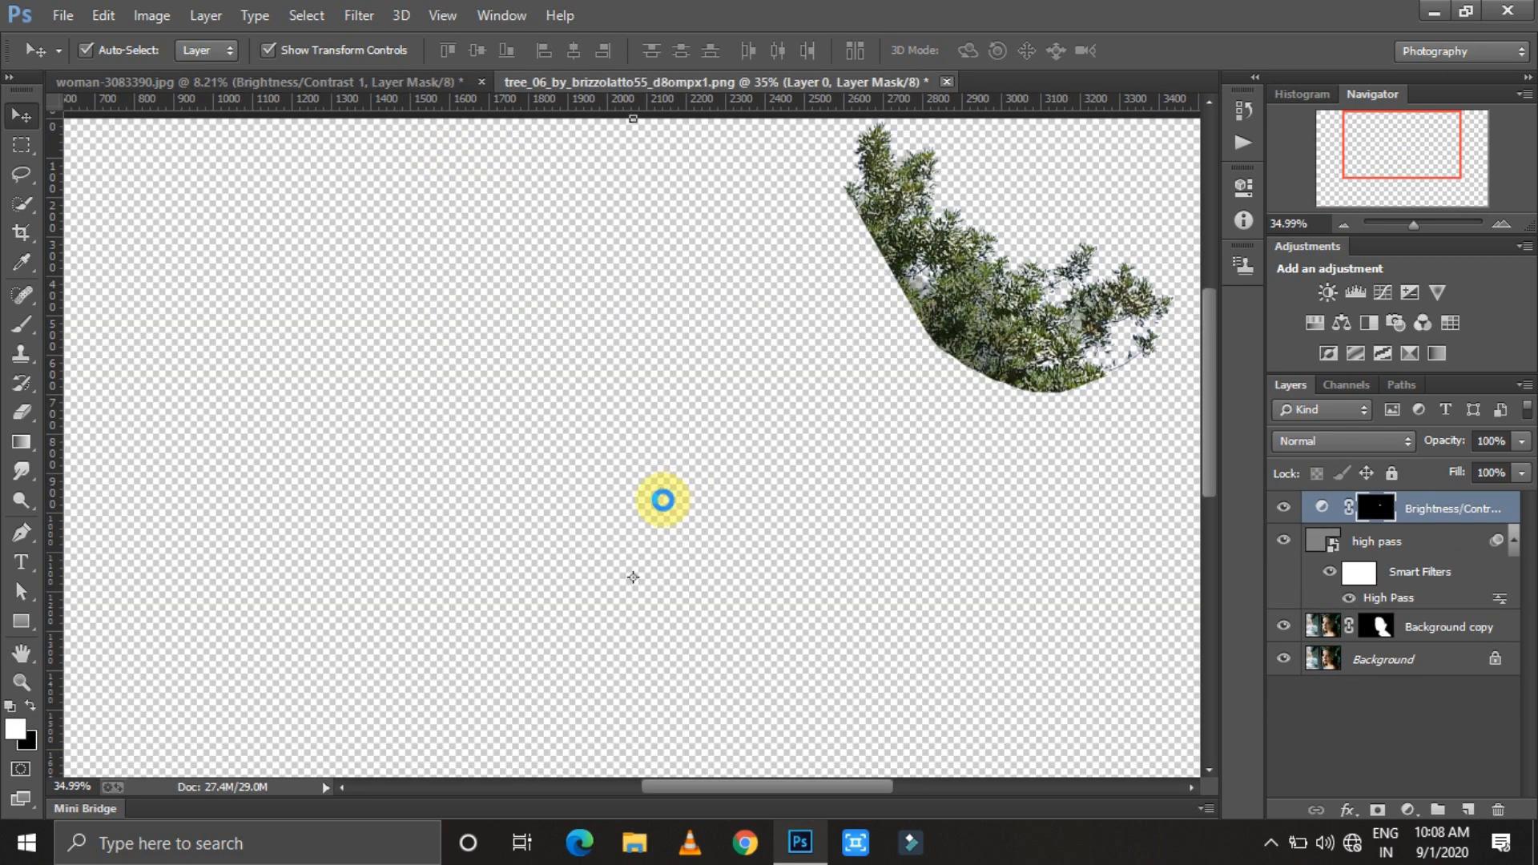
left_click(771, 351)
Start opening another image, look through the havvy folder and go up to the MY FEVVV folder
left_click(62, 15)
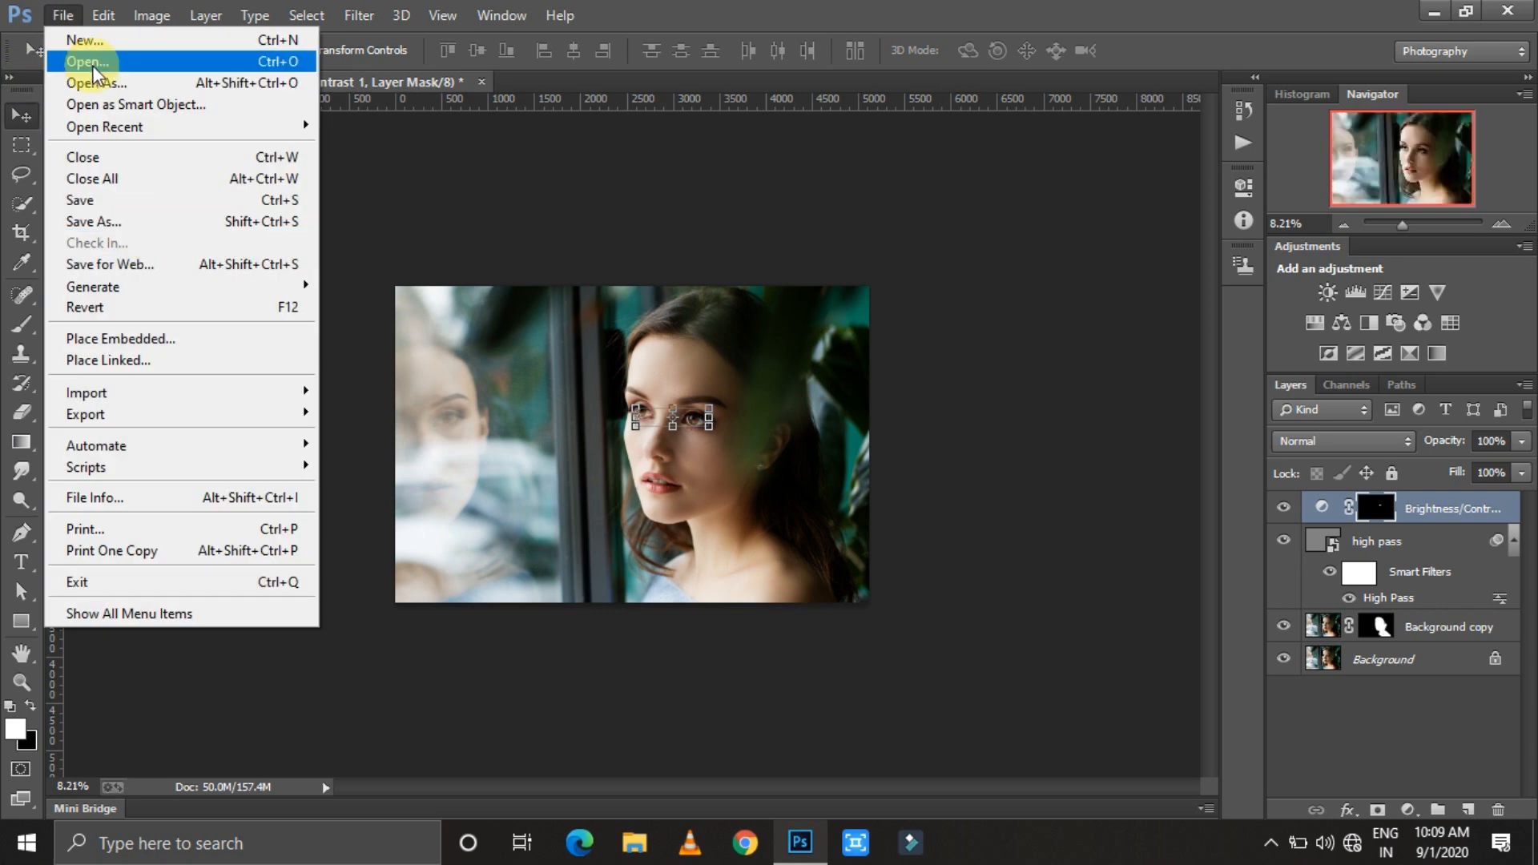
left_click(80, 62)
left_click_drag(687, 154, 695, 436)
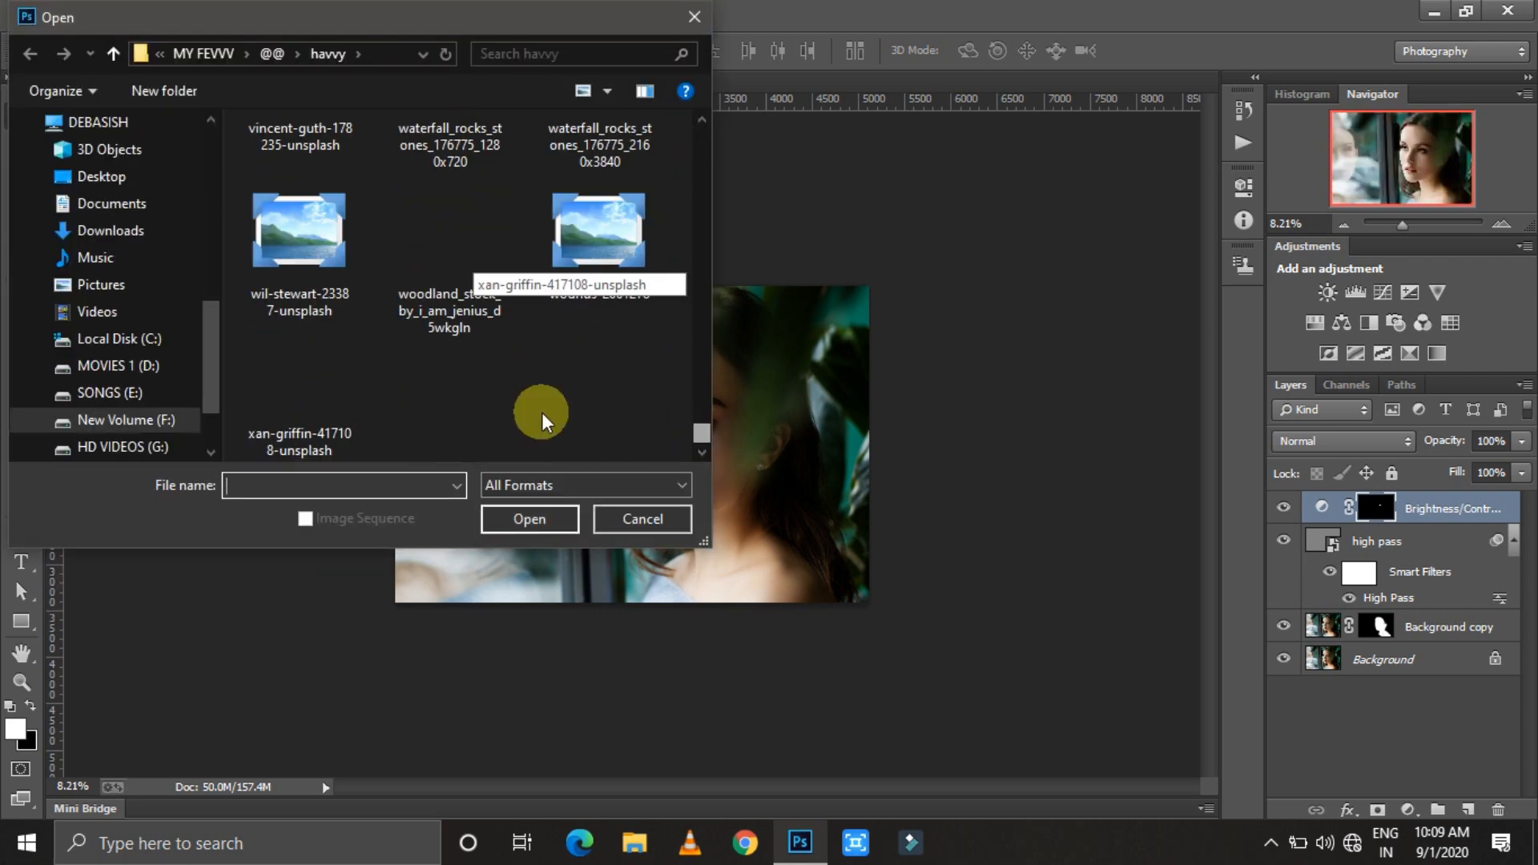
scroll(545, 369, "up", 1)
scroll(531, 425, "up", 5)
left_click(113, 53)
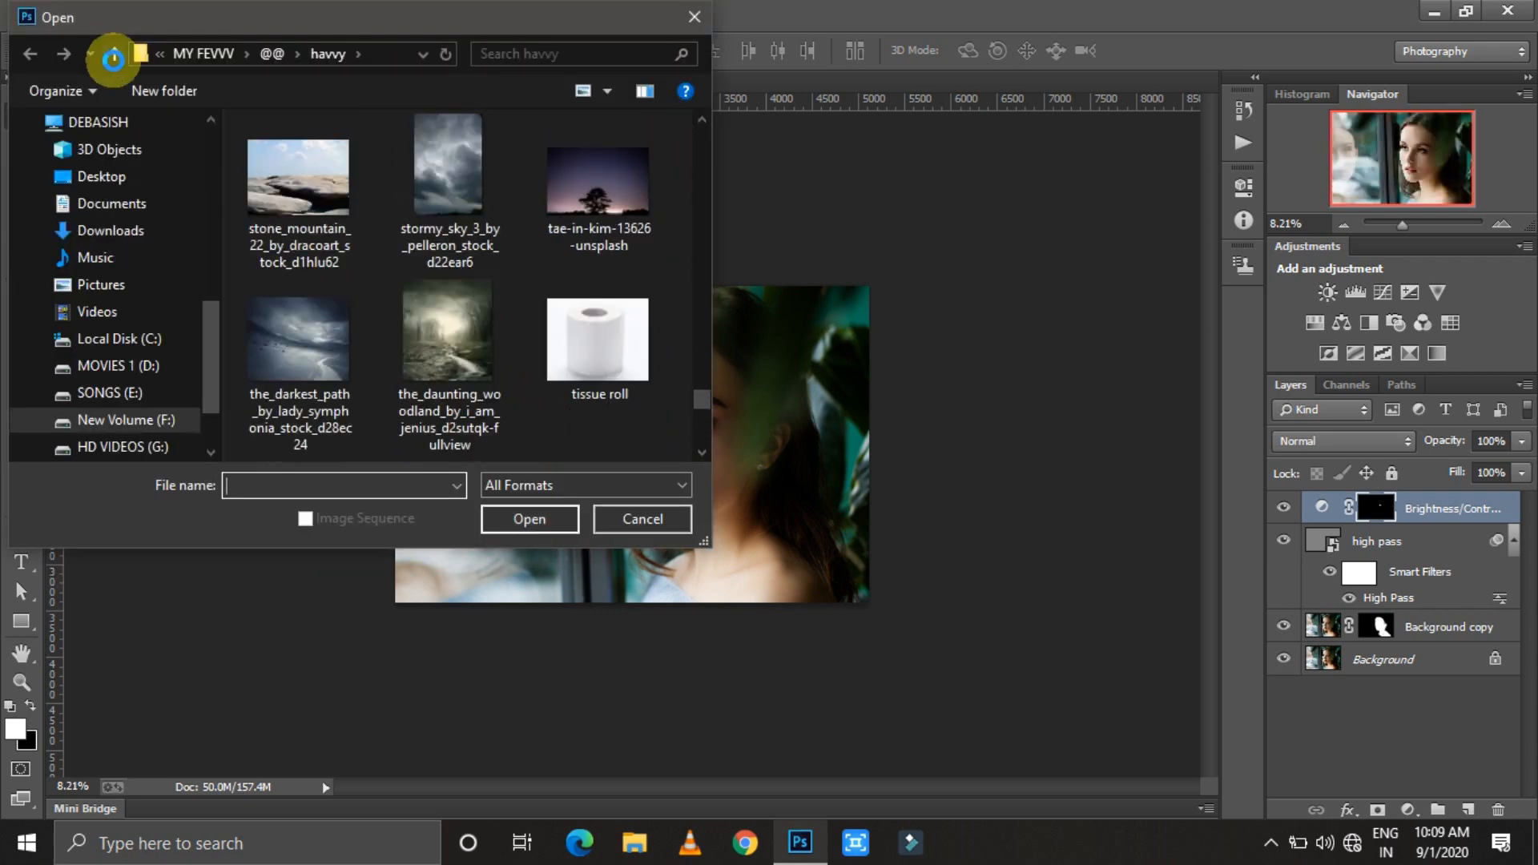
left_click(113, 53)
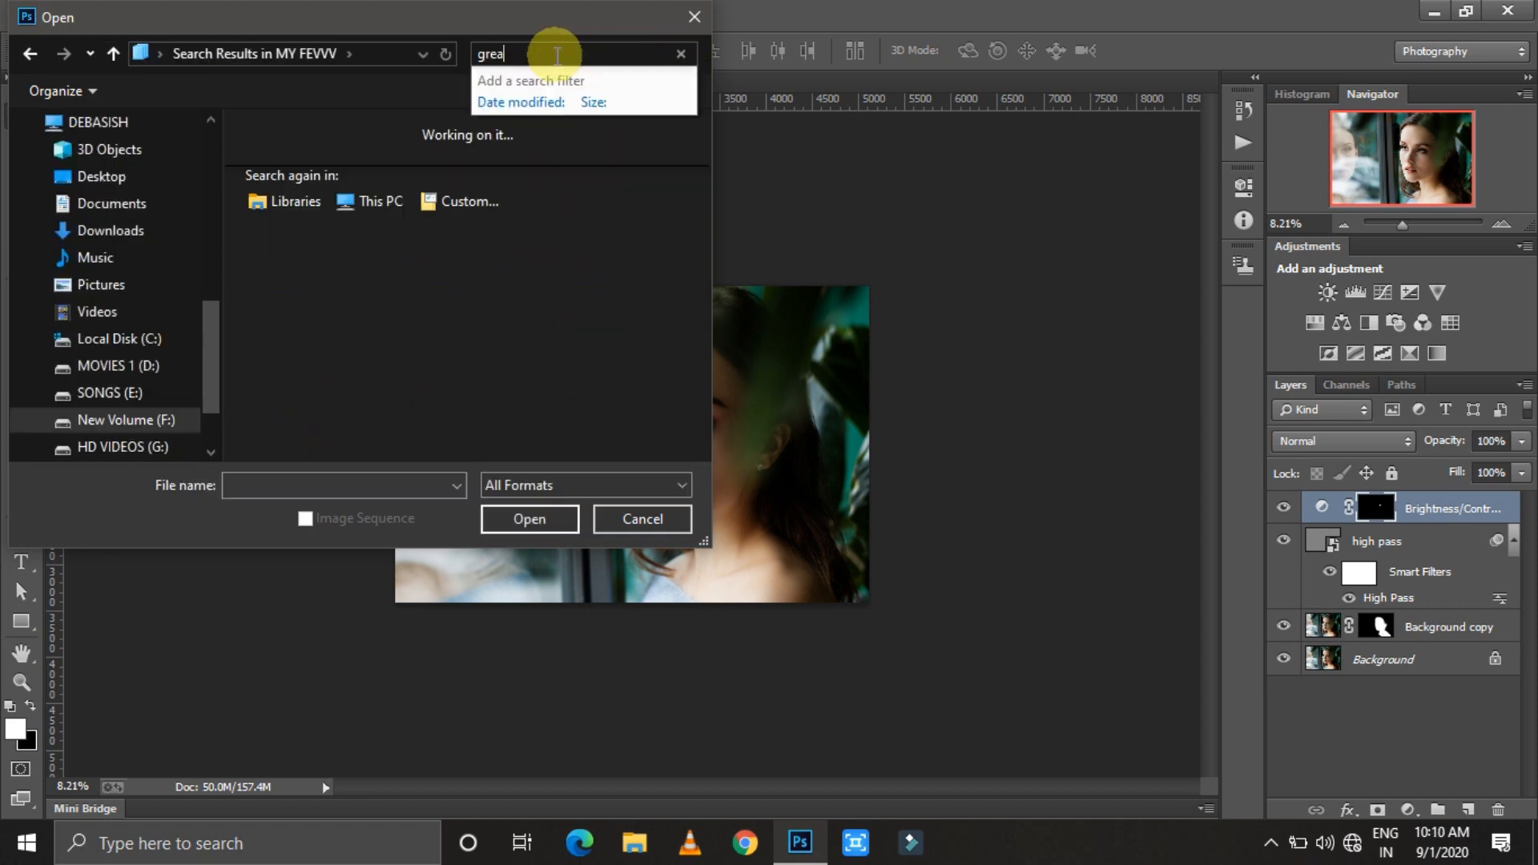
Search the MY FEVVV folder for "grass png"
key("BackSpace")
key("BackSpace")
type("ass png")
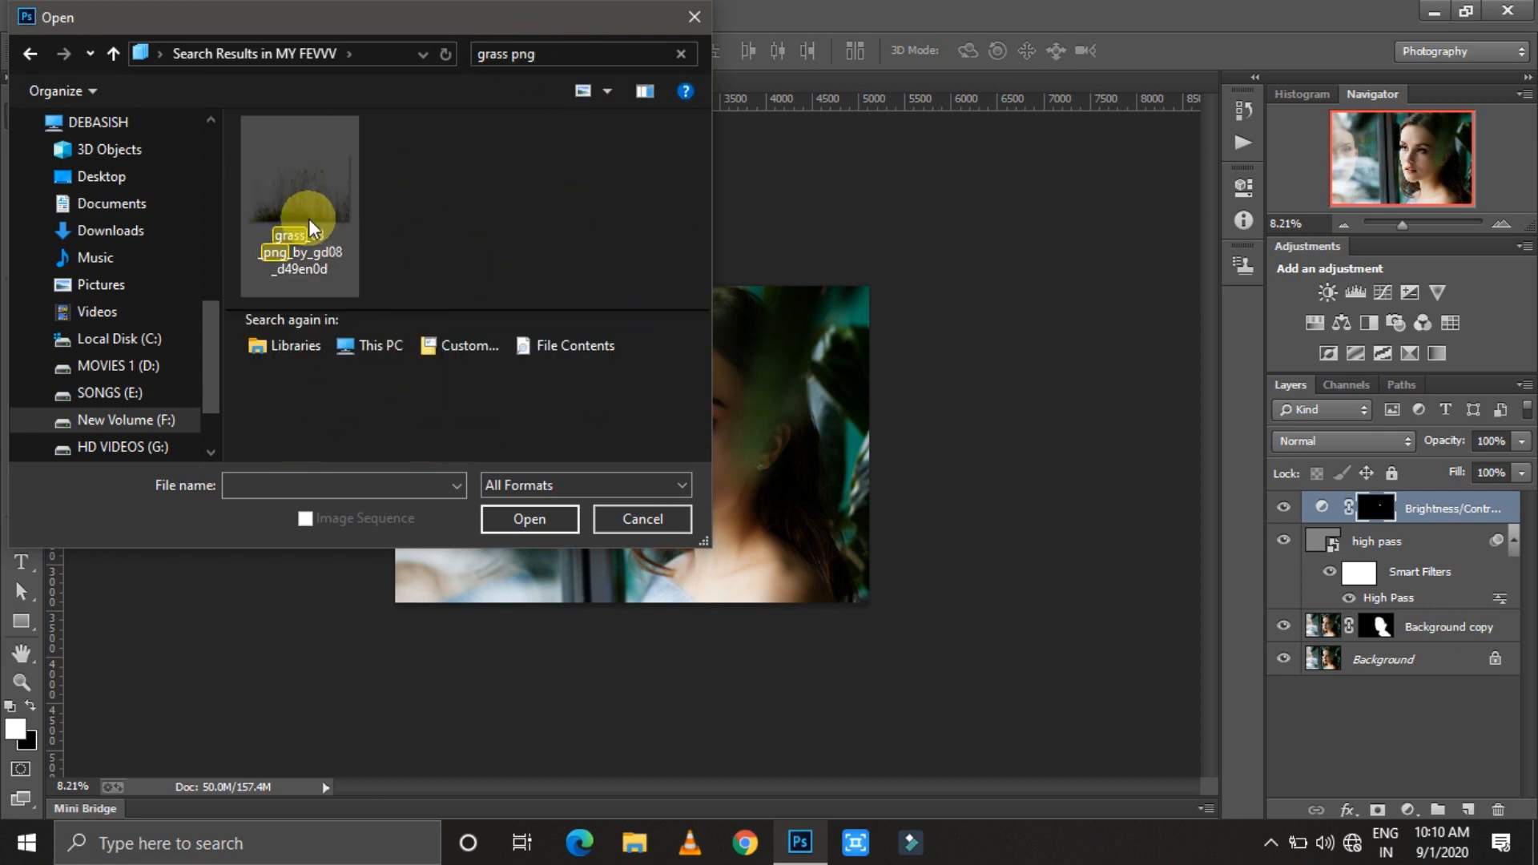
left_click(560, 56)
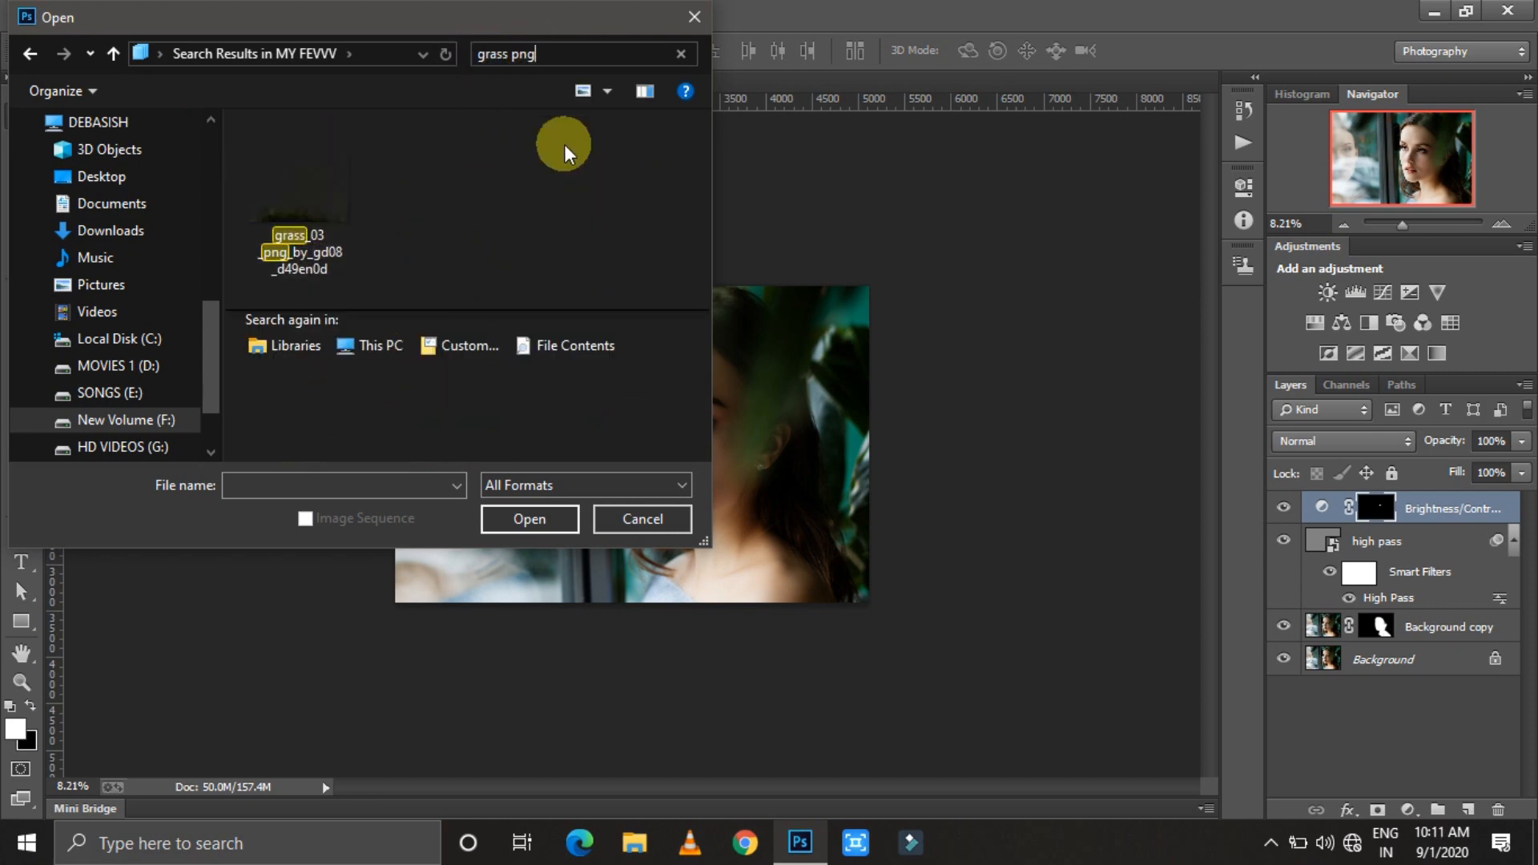
Search the MY FEVVV folder for "grass" and look through the images found
left_click(532, 52)
key("BackSpace")
type("grass")
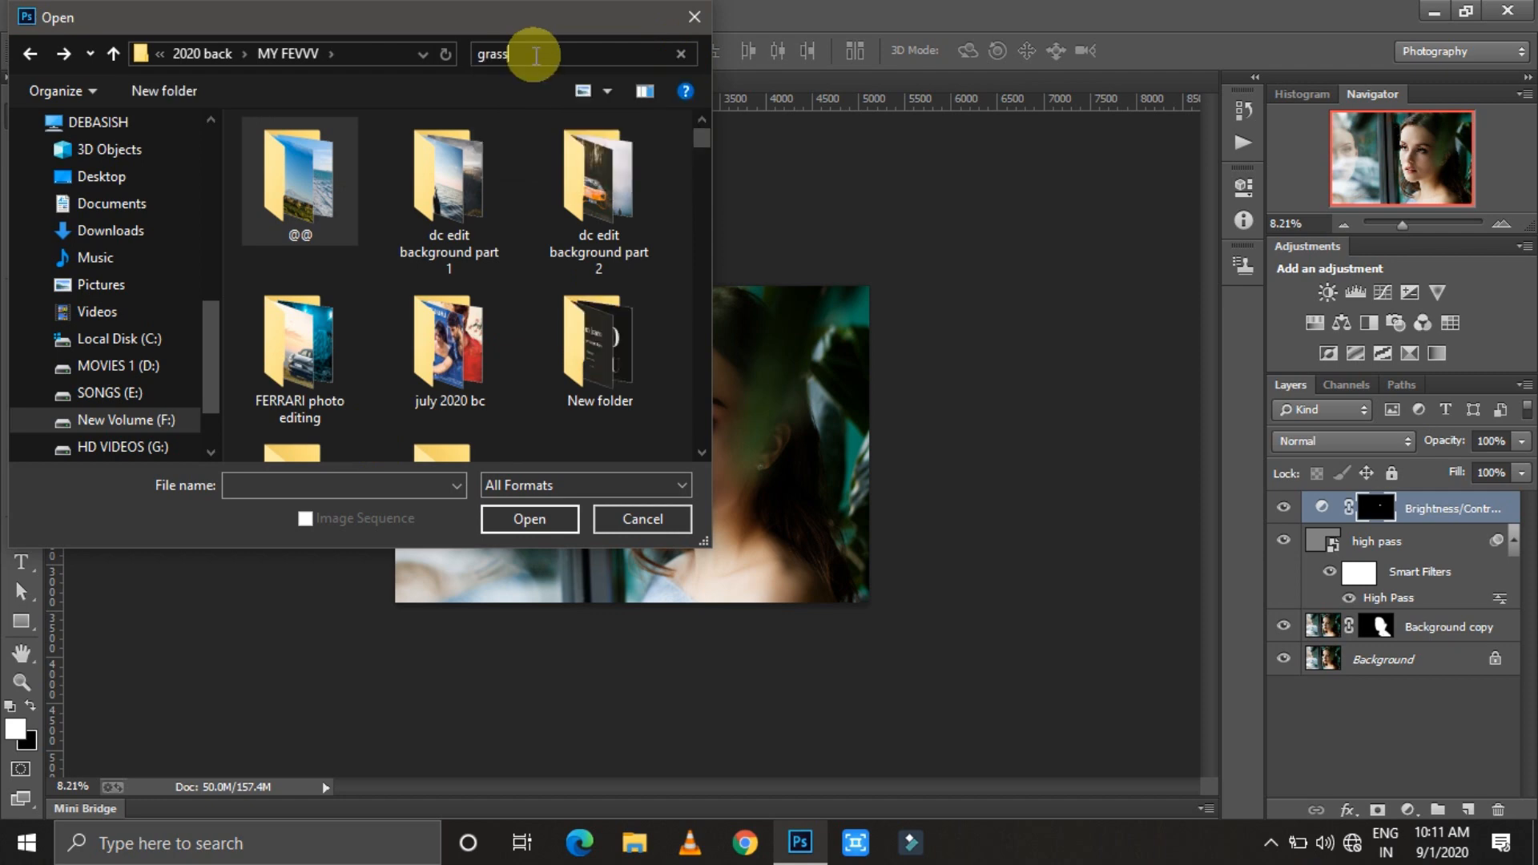
mouse_move(705, 175)
left_mouse_down()
mouse_move(699, 335)
mouse_move(702, 180)
left_mouse_up()
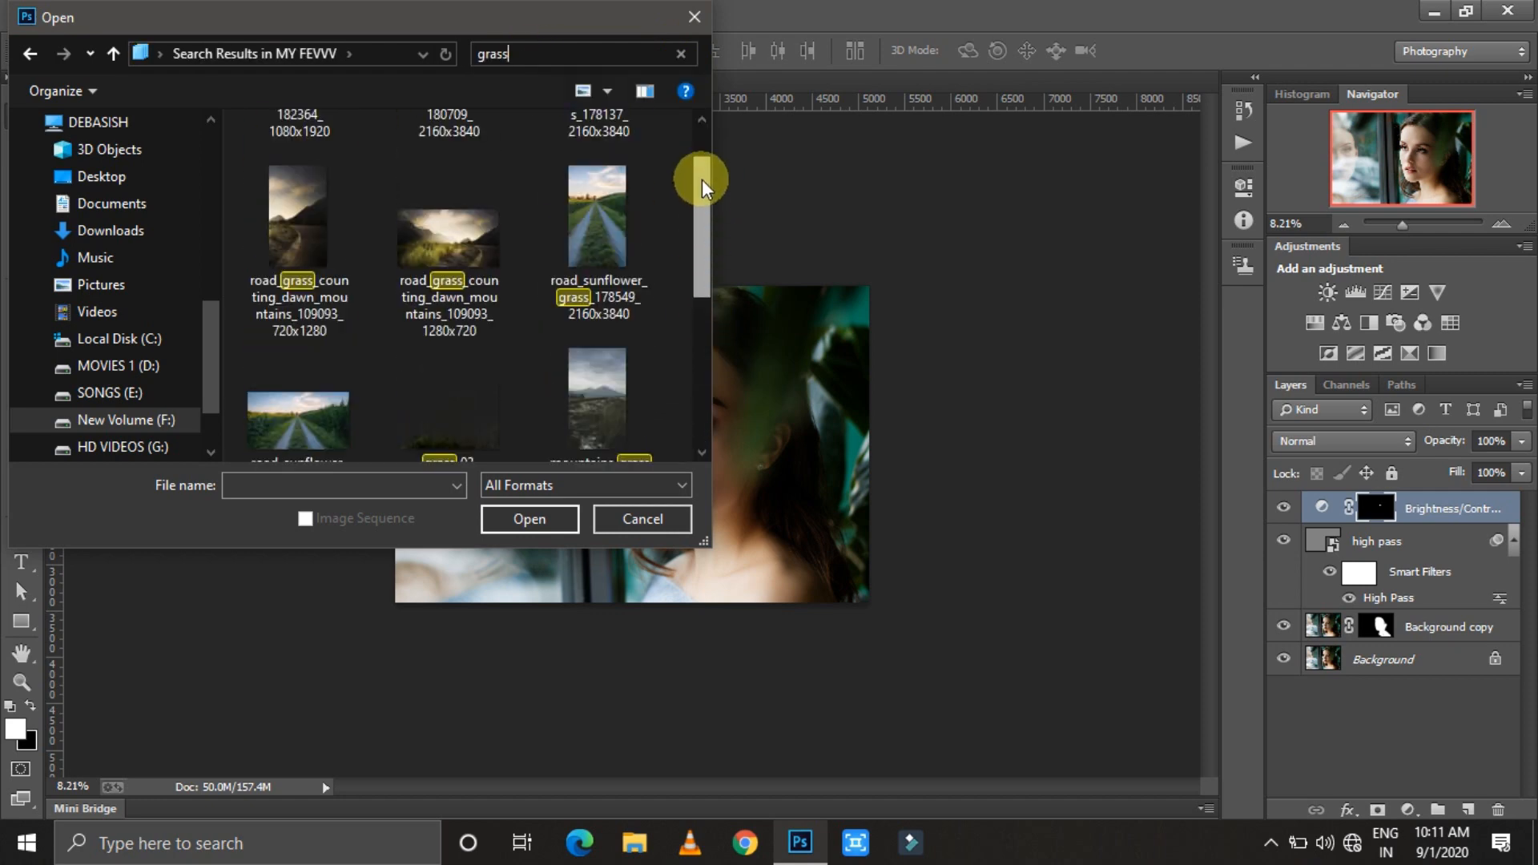
Search the MY FEVVV folder for "tree png"
key("BackSpace")
key("BackSpace")
key("BackSpace")
key("BackSpace")
key("BackSpace")
type("tree png")
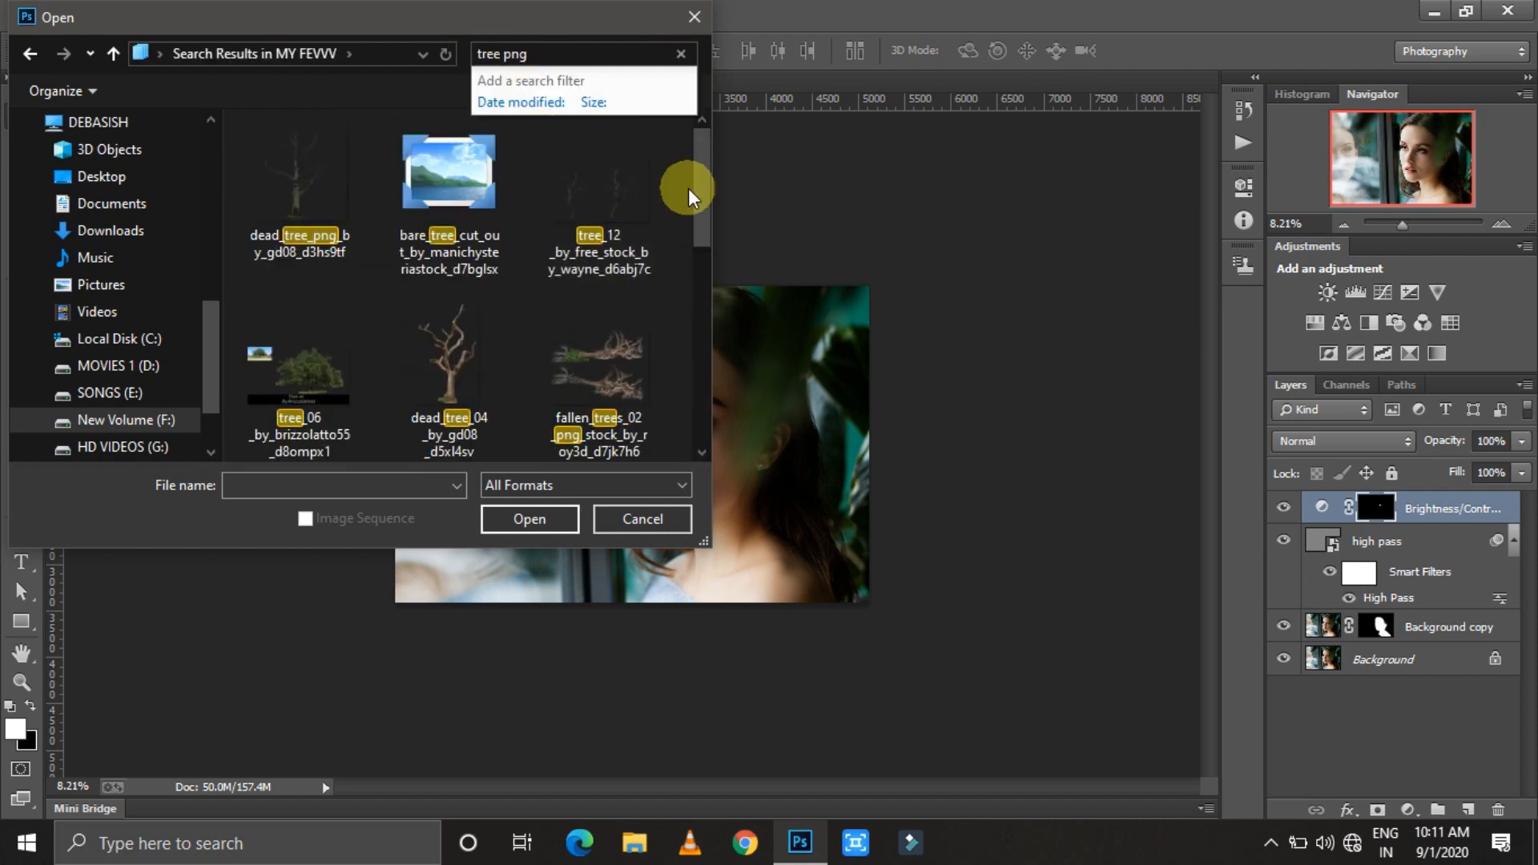
Widen the search to "tree" and open the hill bushes, forest path, cut tree and fallen tree images
key("BackSpace")
key("BackSpace")
key("BackSpace")
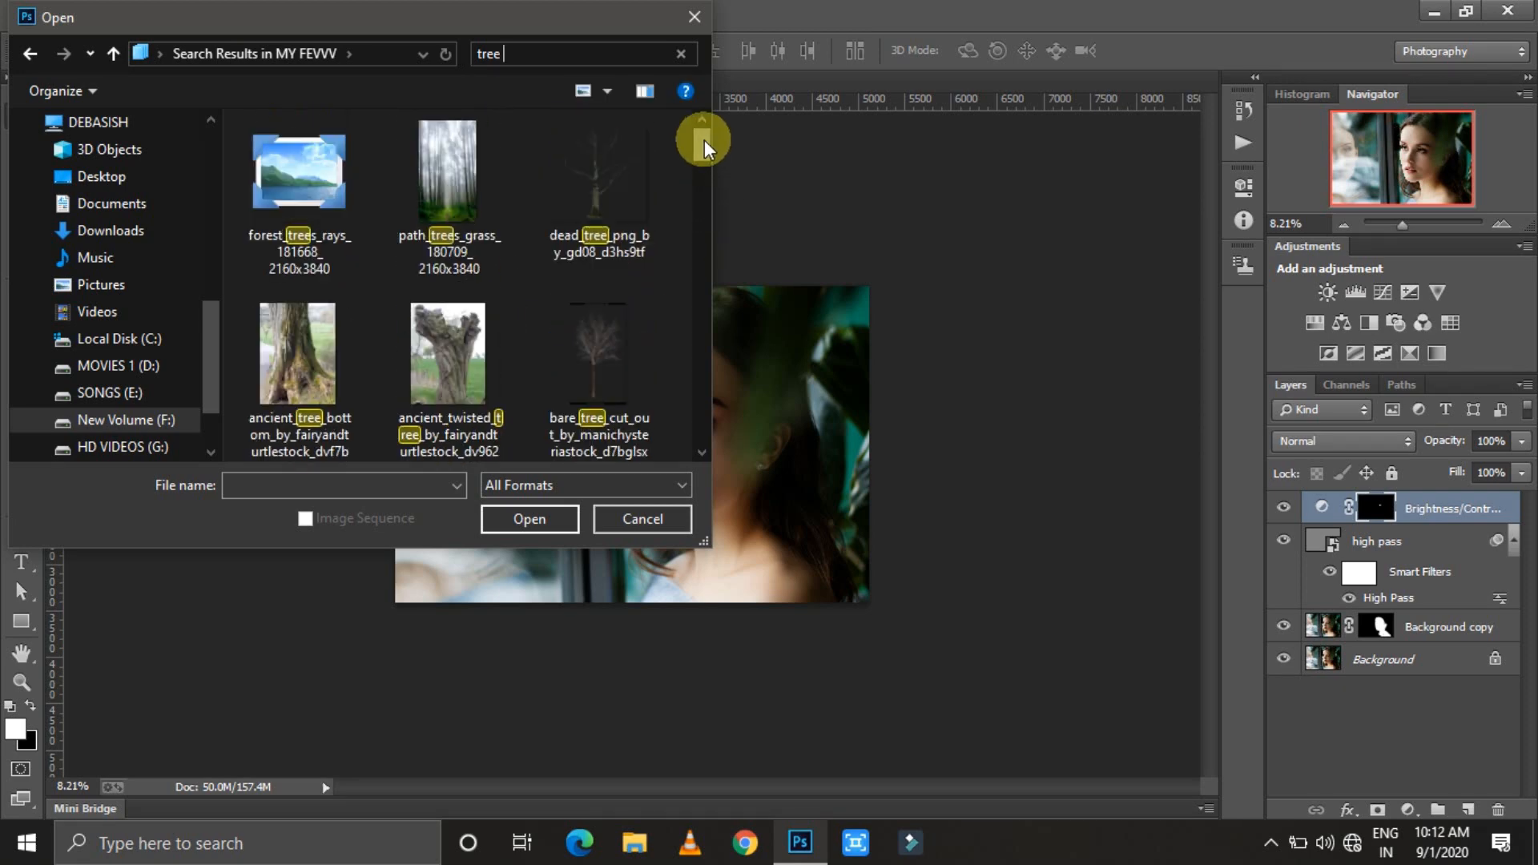
mouse_move(705, 140)
left_mouse_down()
mouse_move(706, 392)
mouse_move(690, 148)
left_mouse_up()
left_click(624, 218)
left_click(460, 320)
left_click(671, 518)
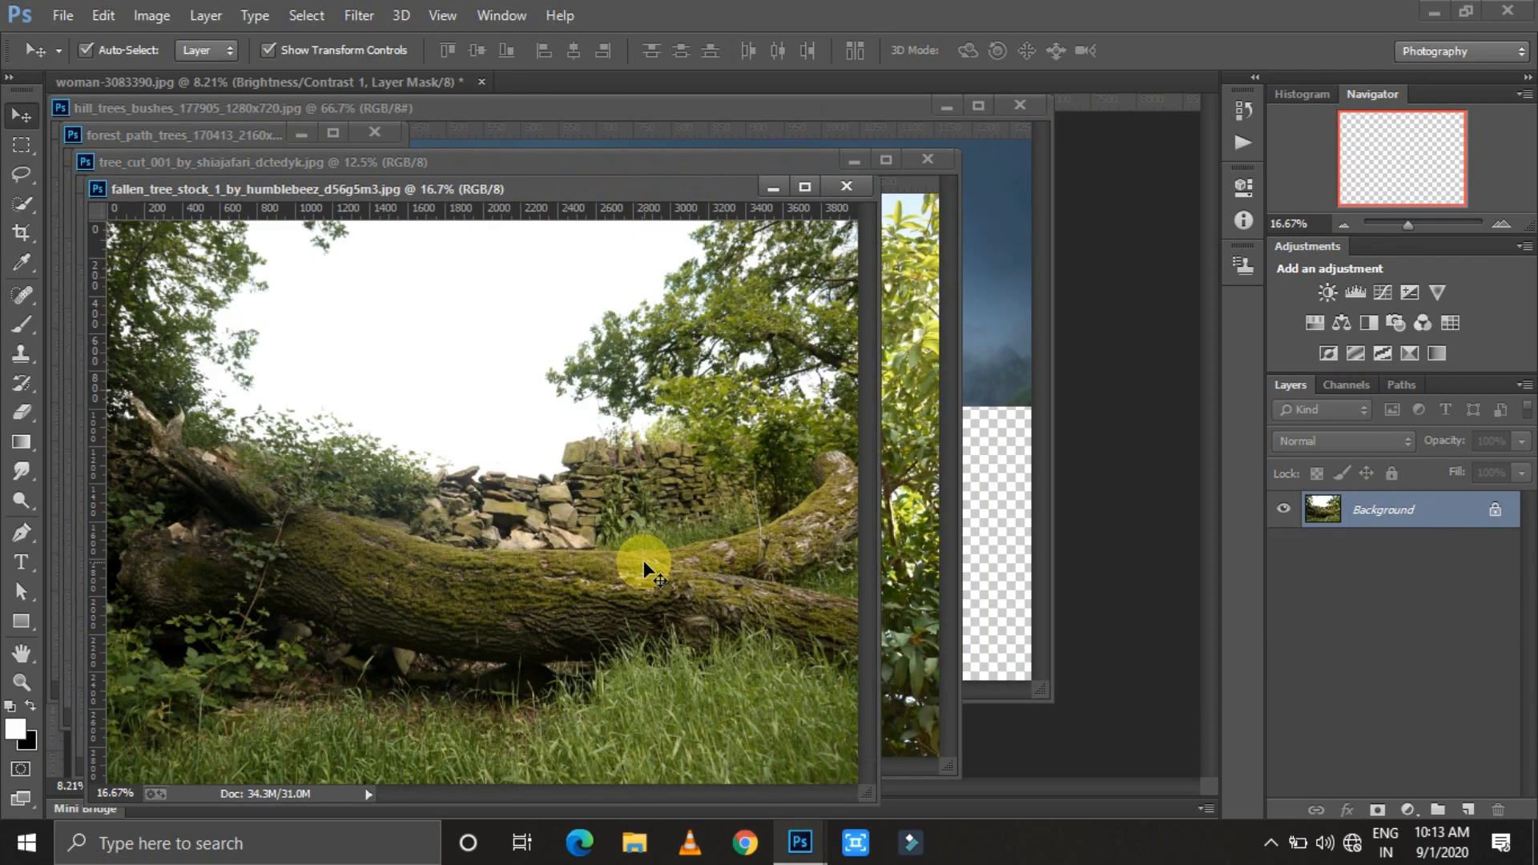
Dock the floating fallen tree, cut tree and forest path images as tabs and use the Magic Wand tool
left_click_drag(649, 188, 858, 85)
left_click_drag(657, 162, 609, 85)
mouse_move(227, 136)
left_mouse_down()
mouse_move(633, 85)
mouse_move(881, 84)
left_mouse_up()
left_click(21, 203)
left_click(120, 224)
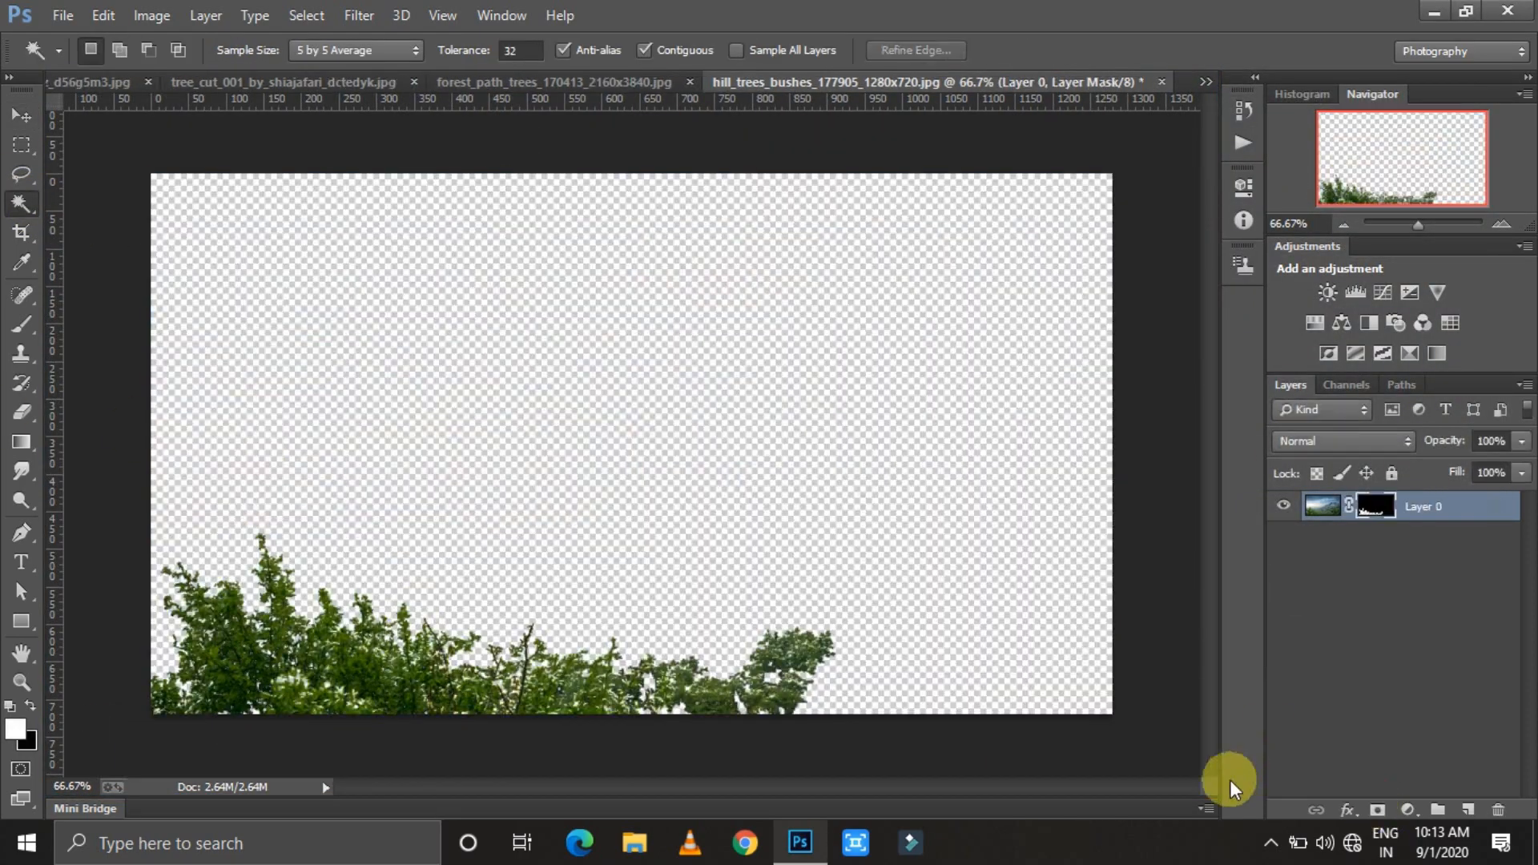
Copy the masked bush layer out of the hill image and close the fallen tree, cut tree and forest path images
left_click(22, 115)
left_click_drag(441, 663, 373, 288)
left_click(961, 83)
left_click(742, 81)
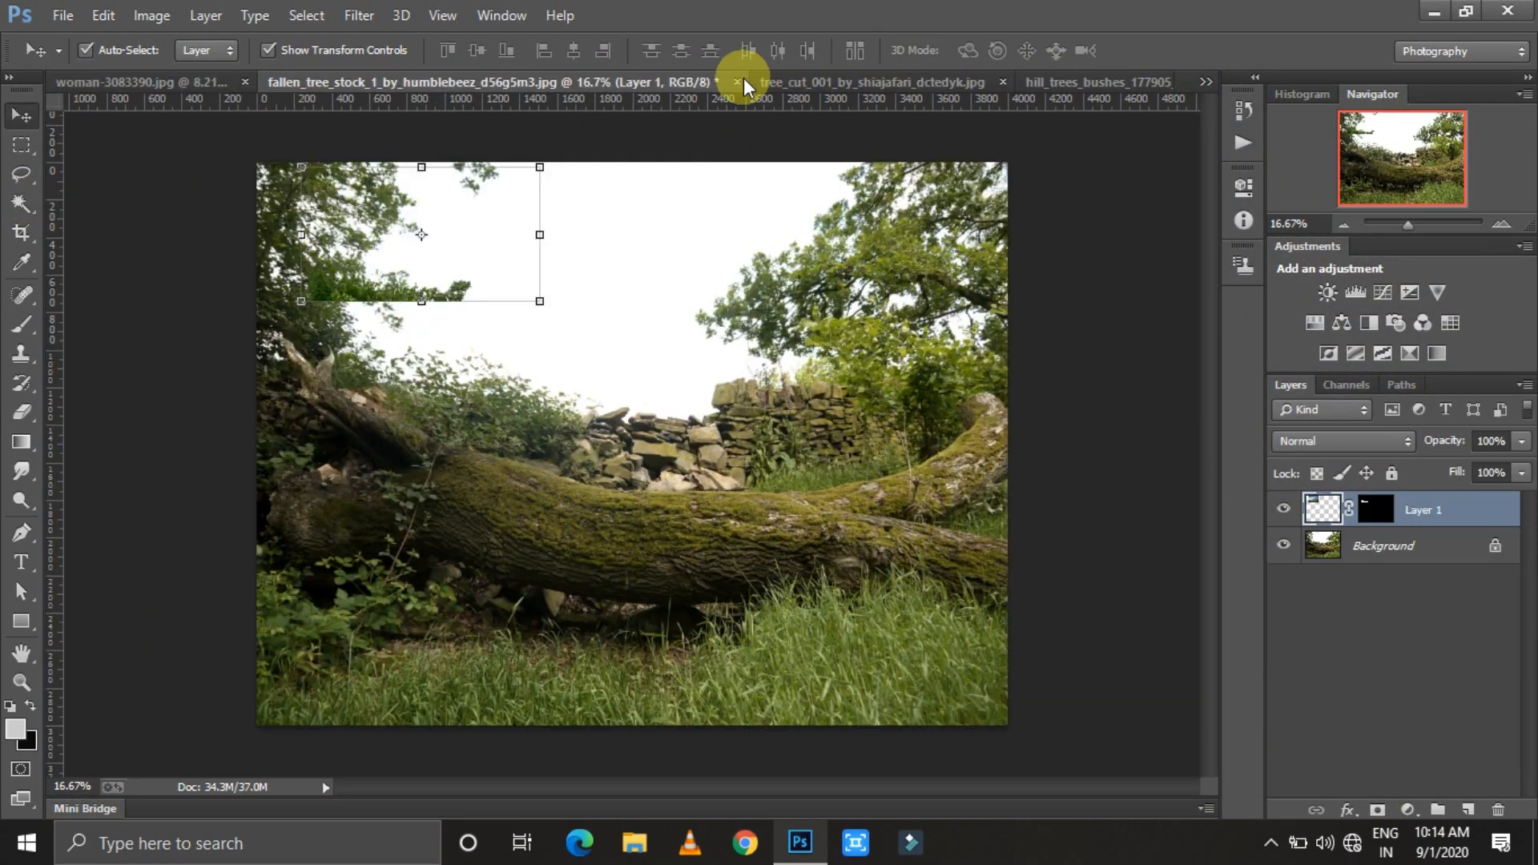
left_click(737, 82)
left_click(694, 80)
left_click(266, 89)
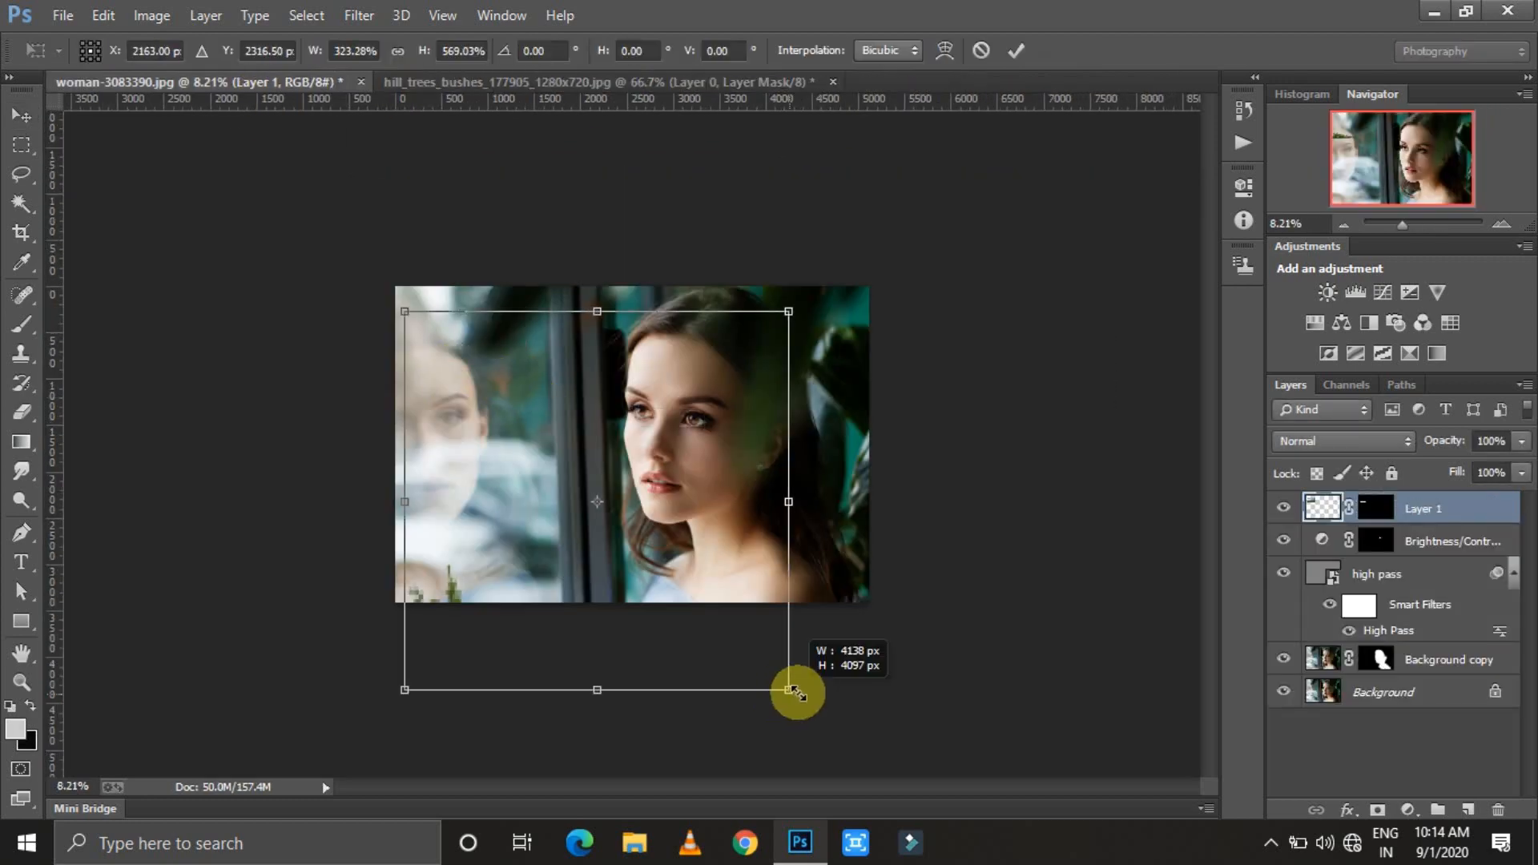
Scale the bush layer to 769.50% by 1194.10%, rotate it 25.69° and position it over the portrait's lower-left area
left_click_drag(797, 693, 382, 239)
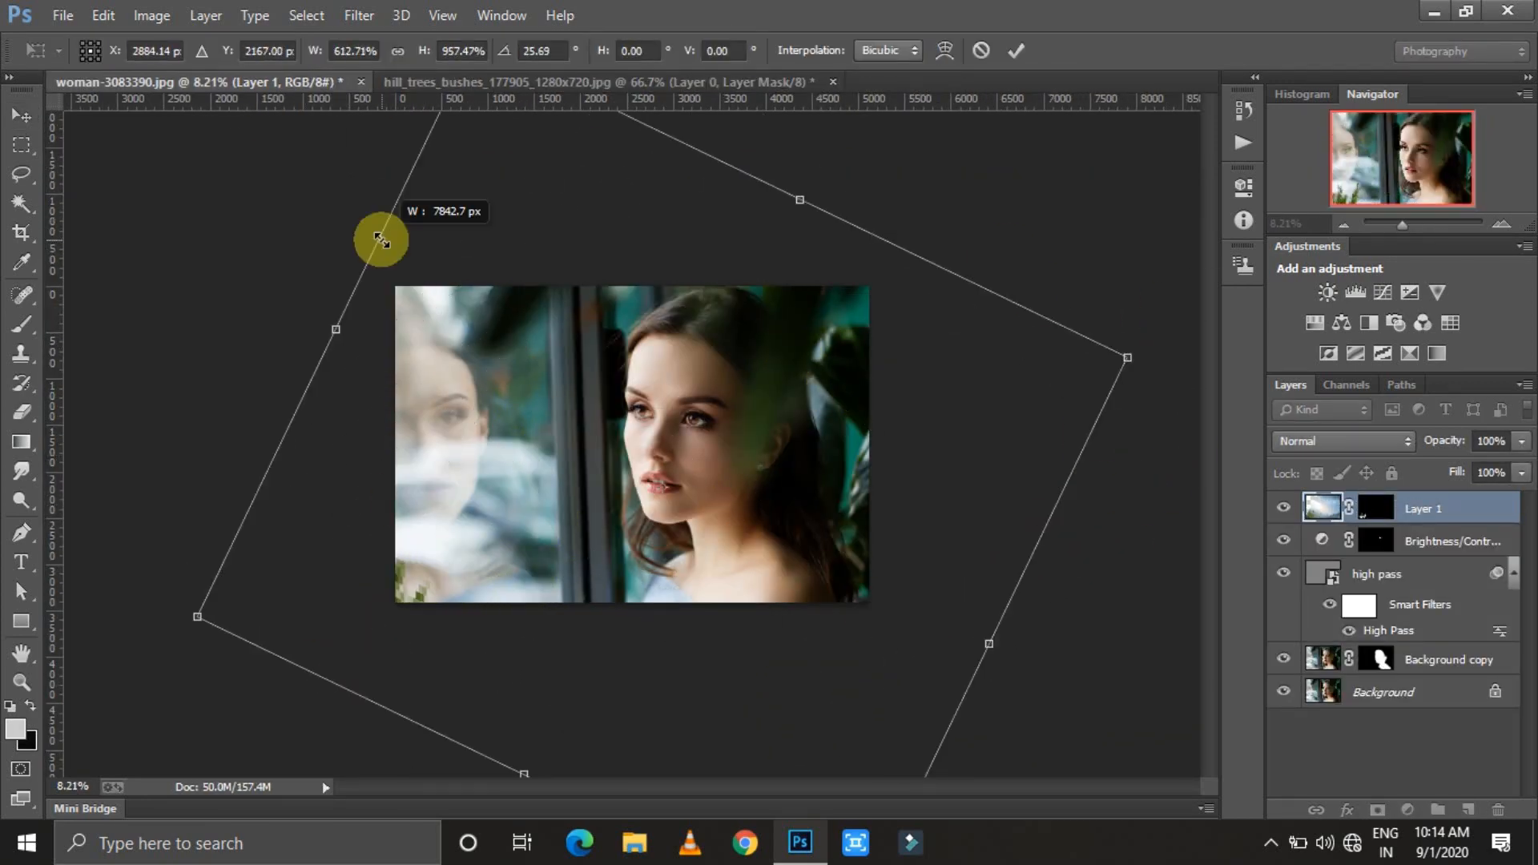
left_click_drag(519, 476, 639, 425)
left_click(1401, 226)
left_click_drag(1088, 343, 1224, 281)
left_click_drag(525, 272, 487, 250)
left_click_drag(561, 449, 594, 459)
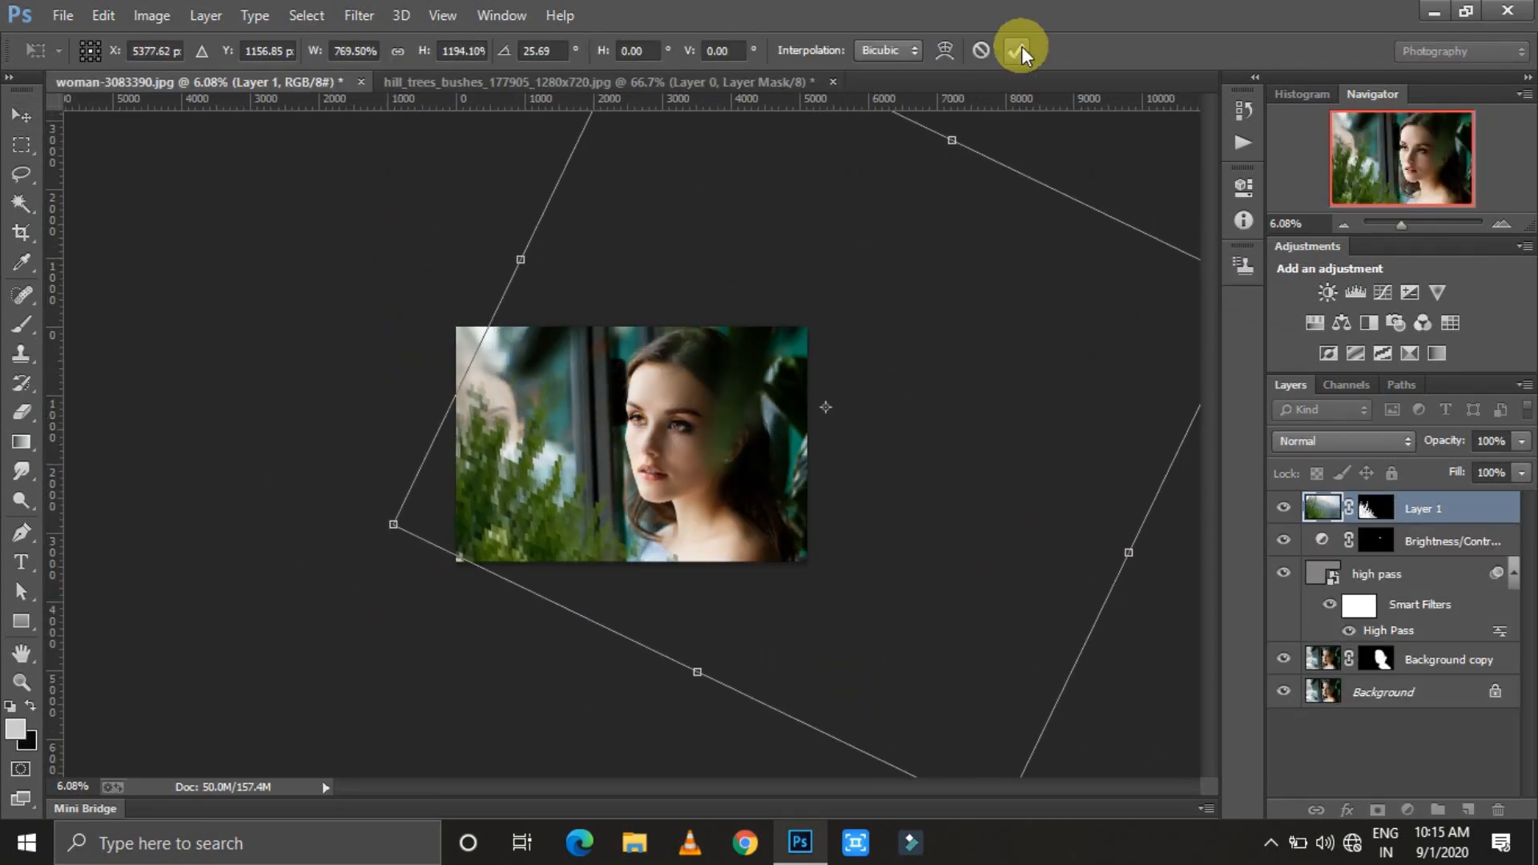
left_click(1019, 55)
Apply a Gaussian Blur with a 64-pixel radius to the bush layer
left_click(359, 16)
mouse_move(407, 308)
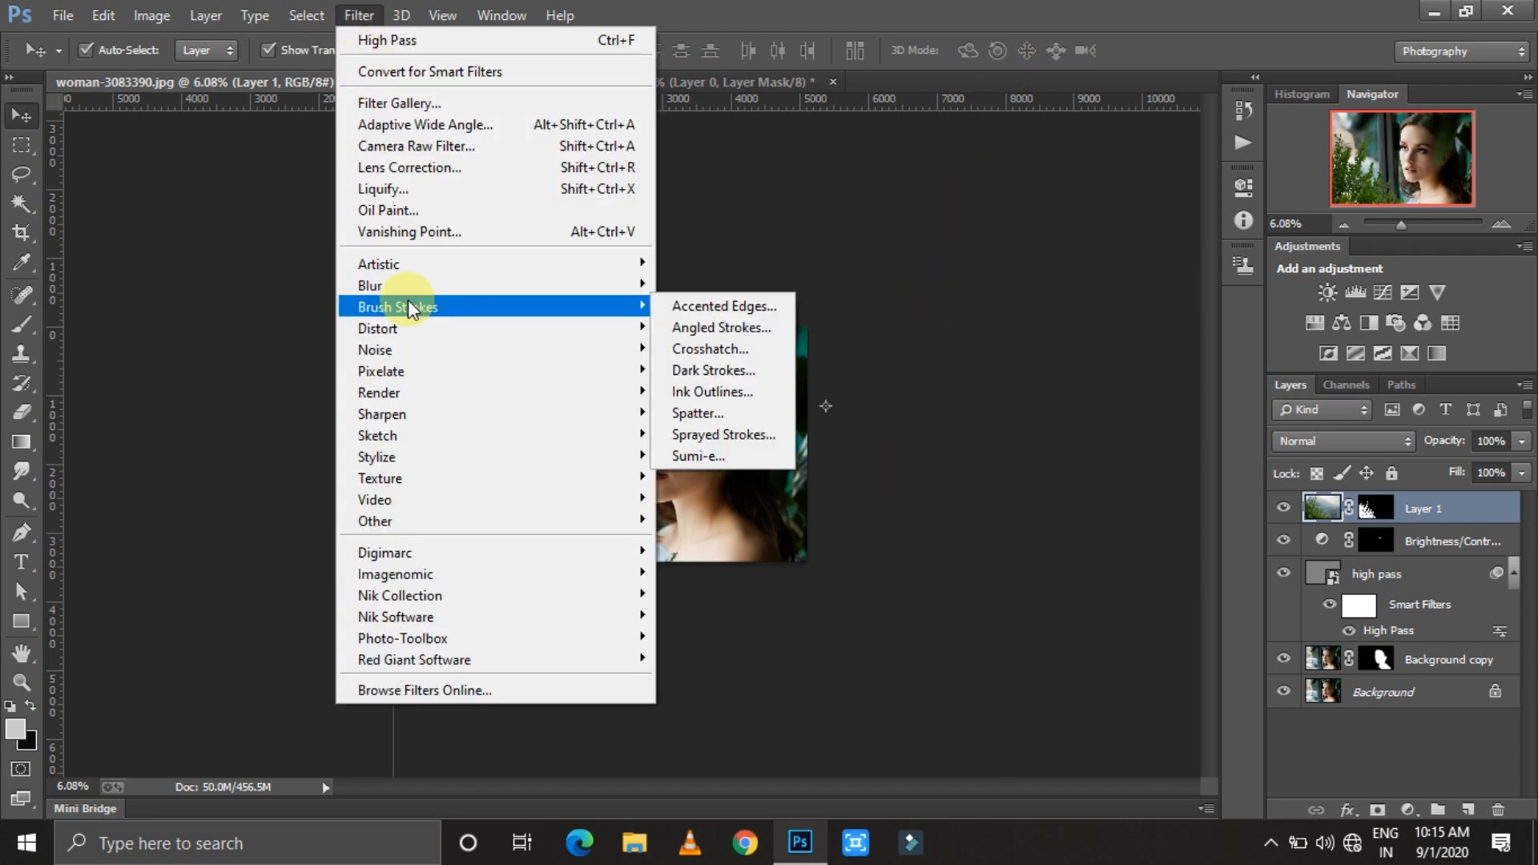
mouse_move(370, 285)
left_click(705, 439)
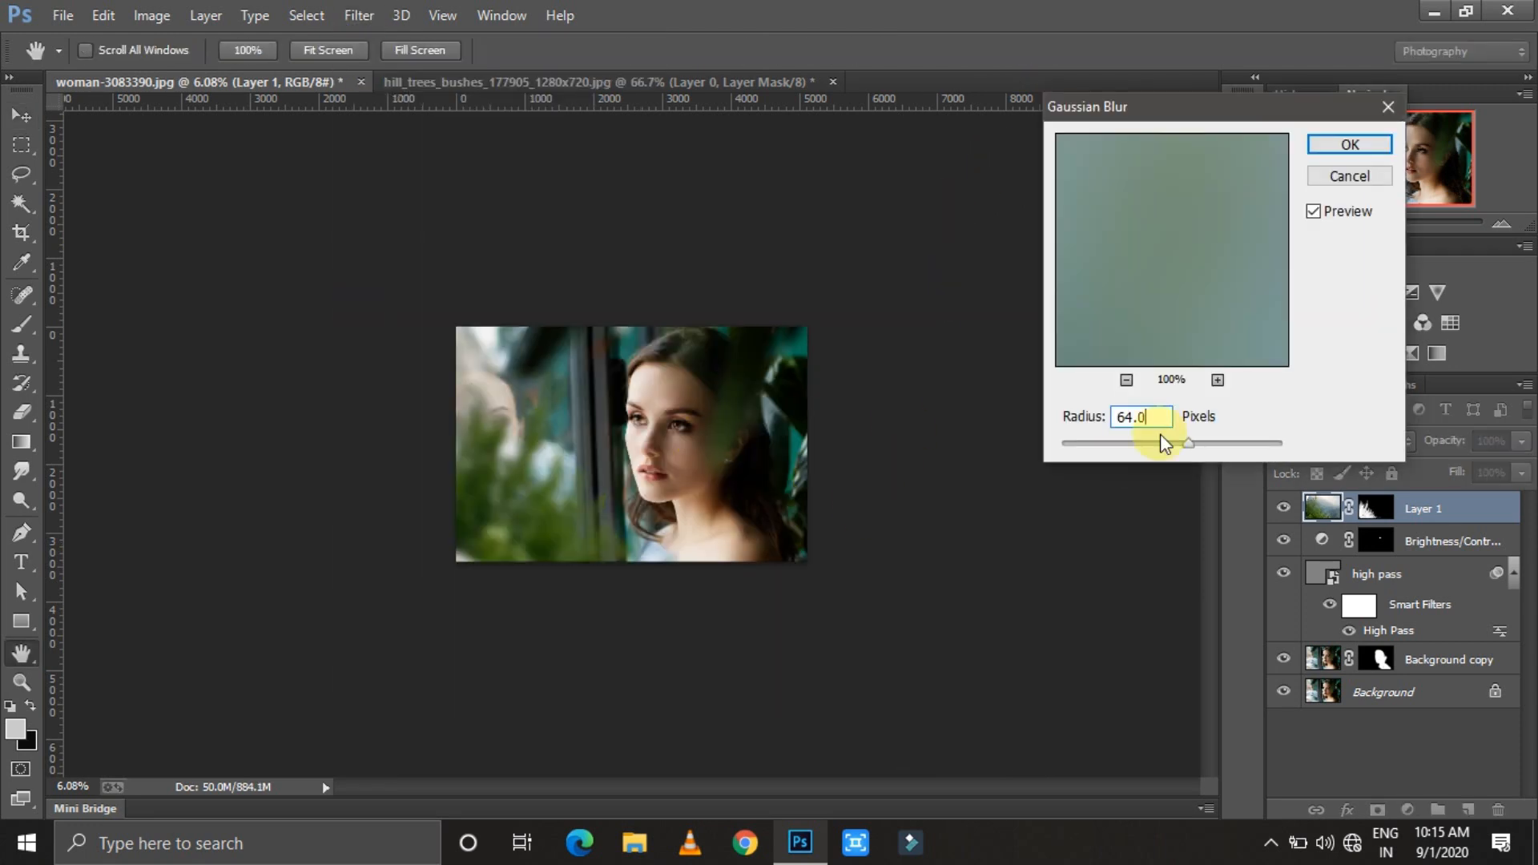
left_click_drag(1189, 444, 1189, 445)
type("64")
key("Return")
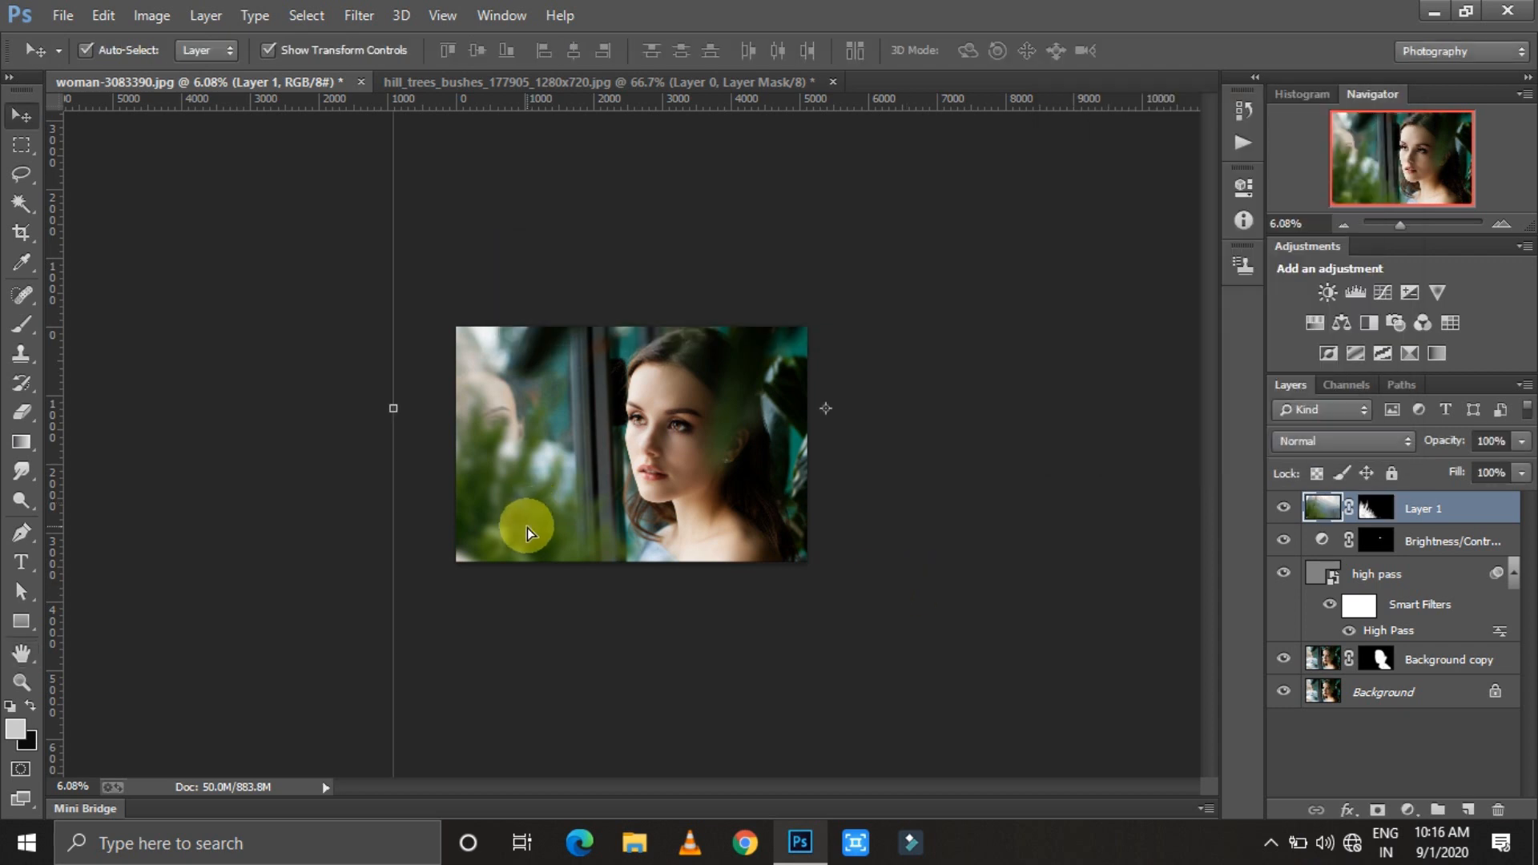
Enlarge the blurred bush layer further with a transform and reposition it over the portrait's left side
mouse_move(527, 528)
left_mouse_down()
mouse_move(559, 469)
mouse_move(535, 535)
left_mouse_up()
left_click_drag(1398, 227, 1386, 227)
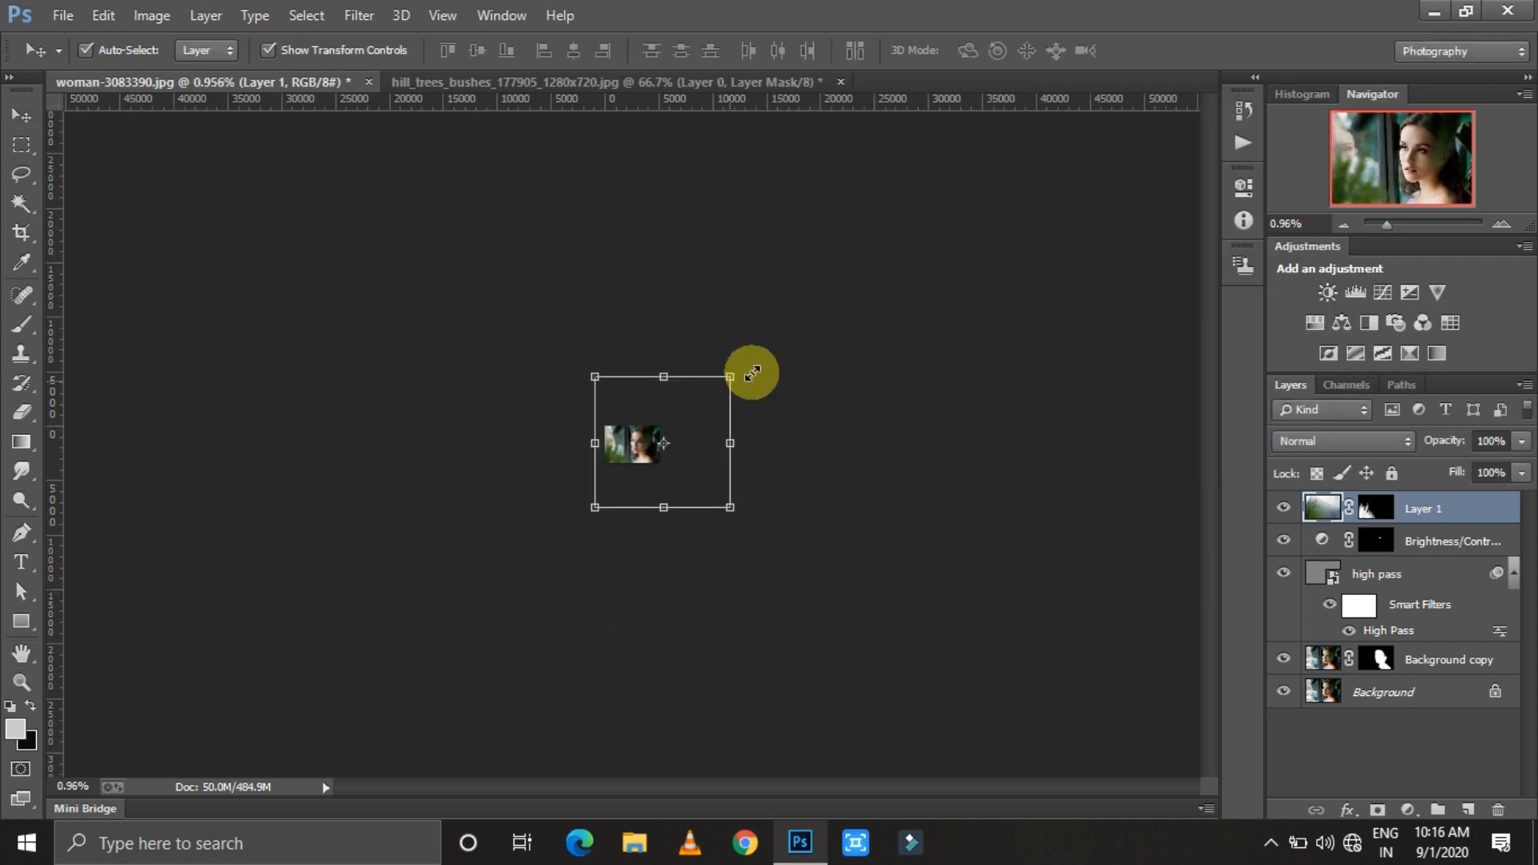
left_click_drag(732, 378, 896, 289)
left_click_drag(704, 399, 676, 426)
left_click_drag(1386, 226, 1399, 226)
left_click_drag(633, 442, 536, 464)
left_click(1016, 51)
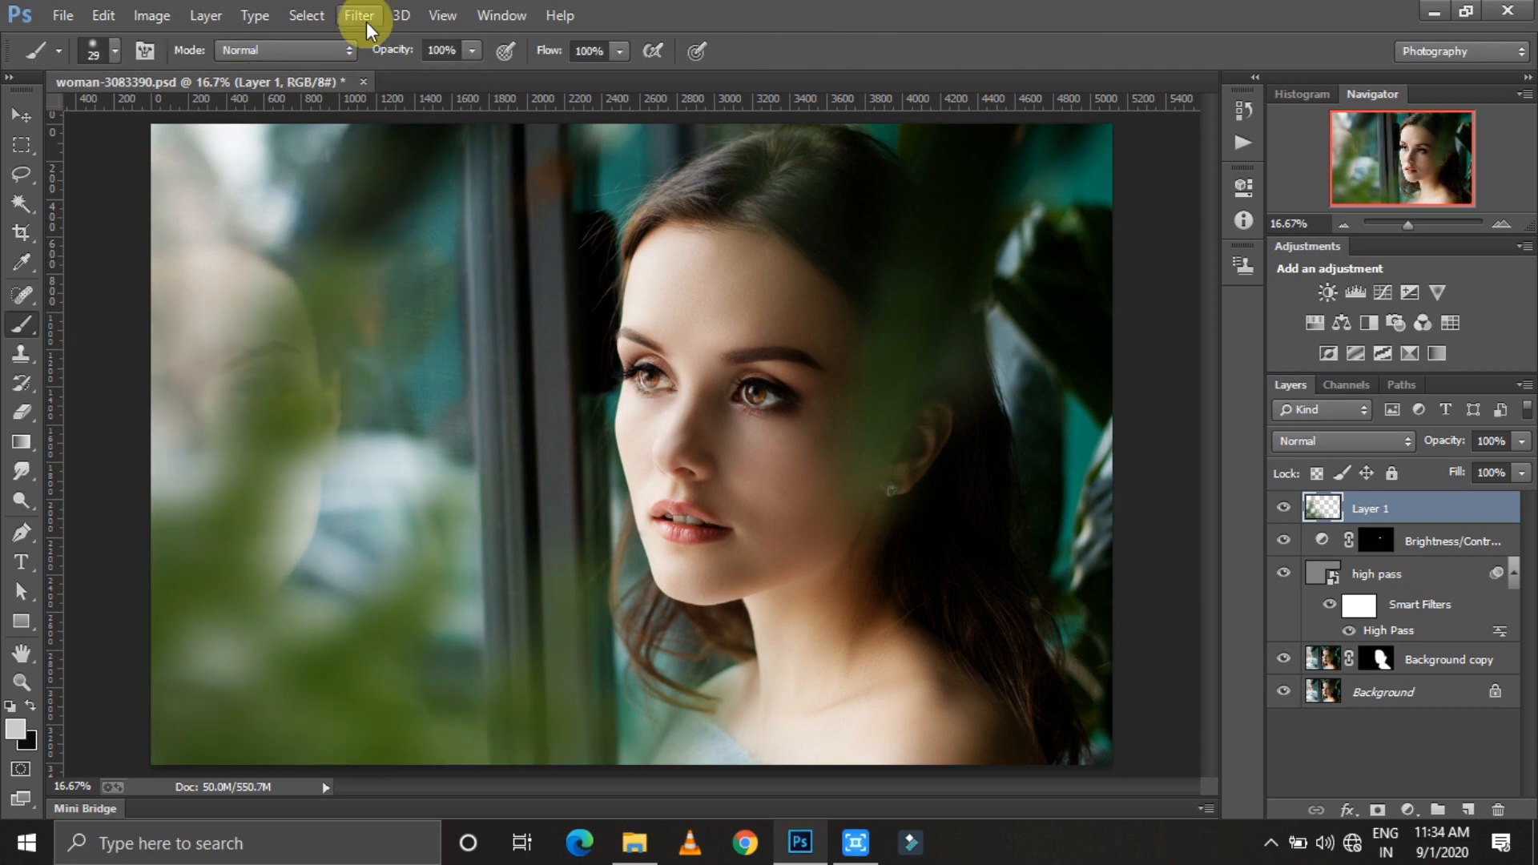
Open the blurred bush layer in the Camera Raw filter and try a stronger green saturation, resetting it to 0
left_click(364, 18)
left_click(448, 156)
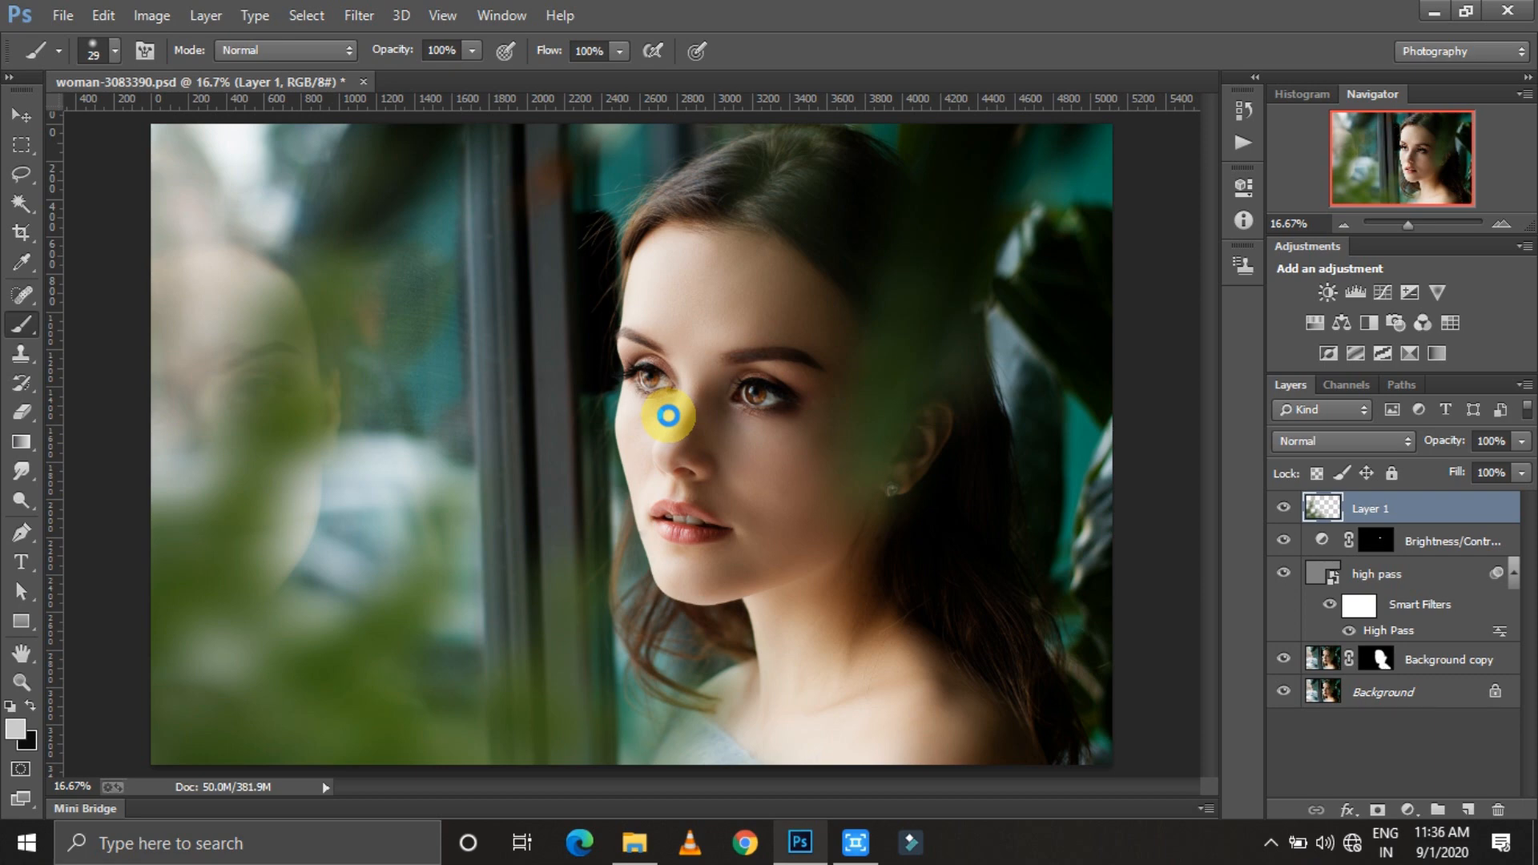
key("ctrl+shift+a")
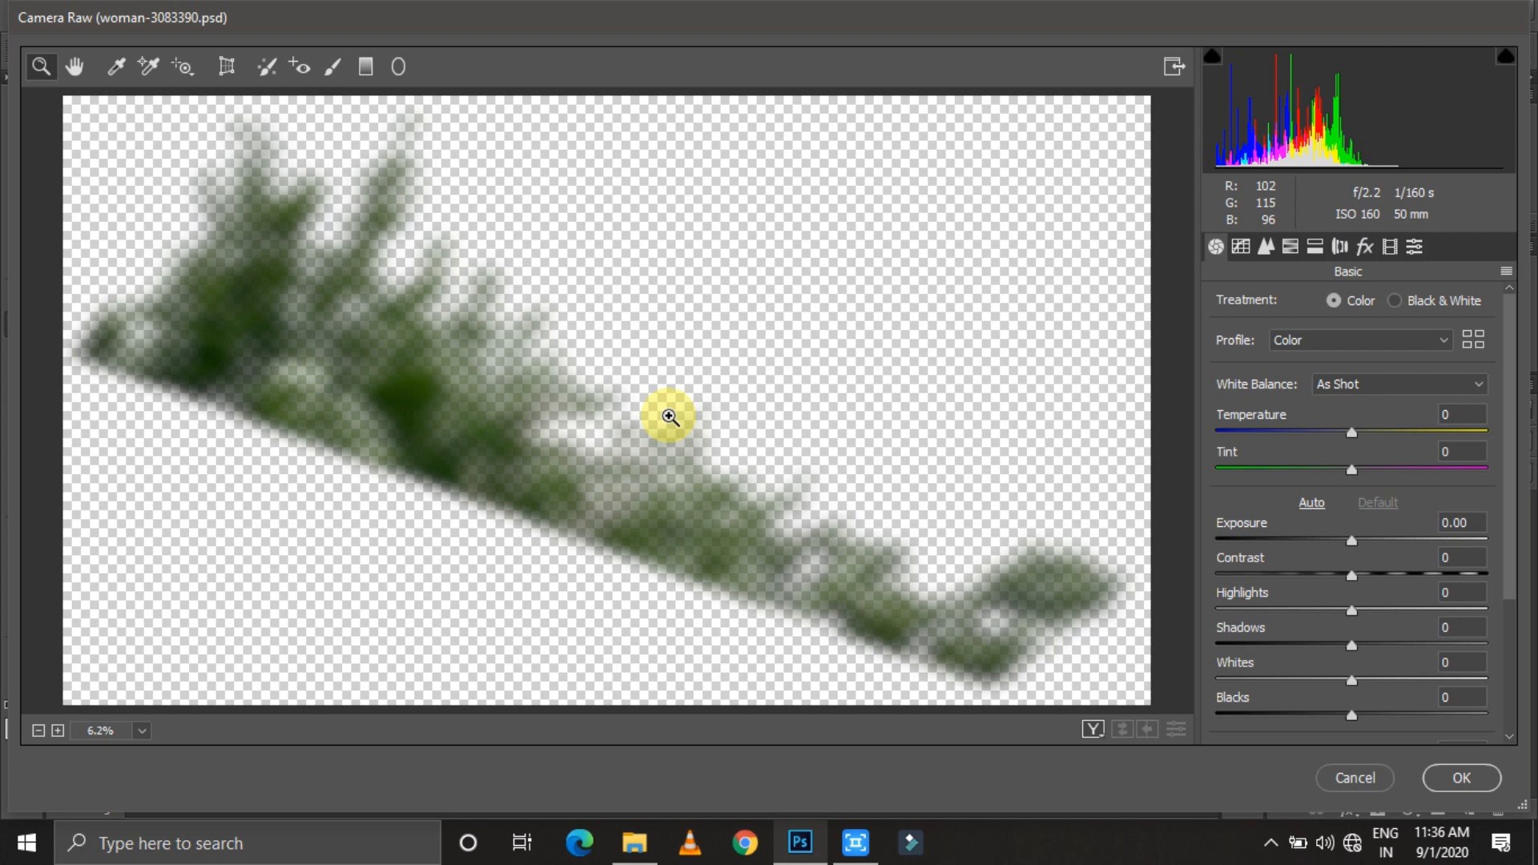
left_click(1291, 247)
left_click(1291, 301)
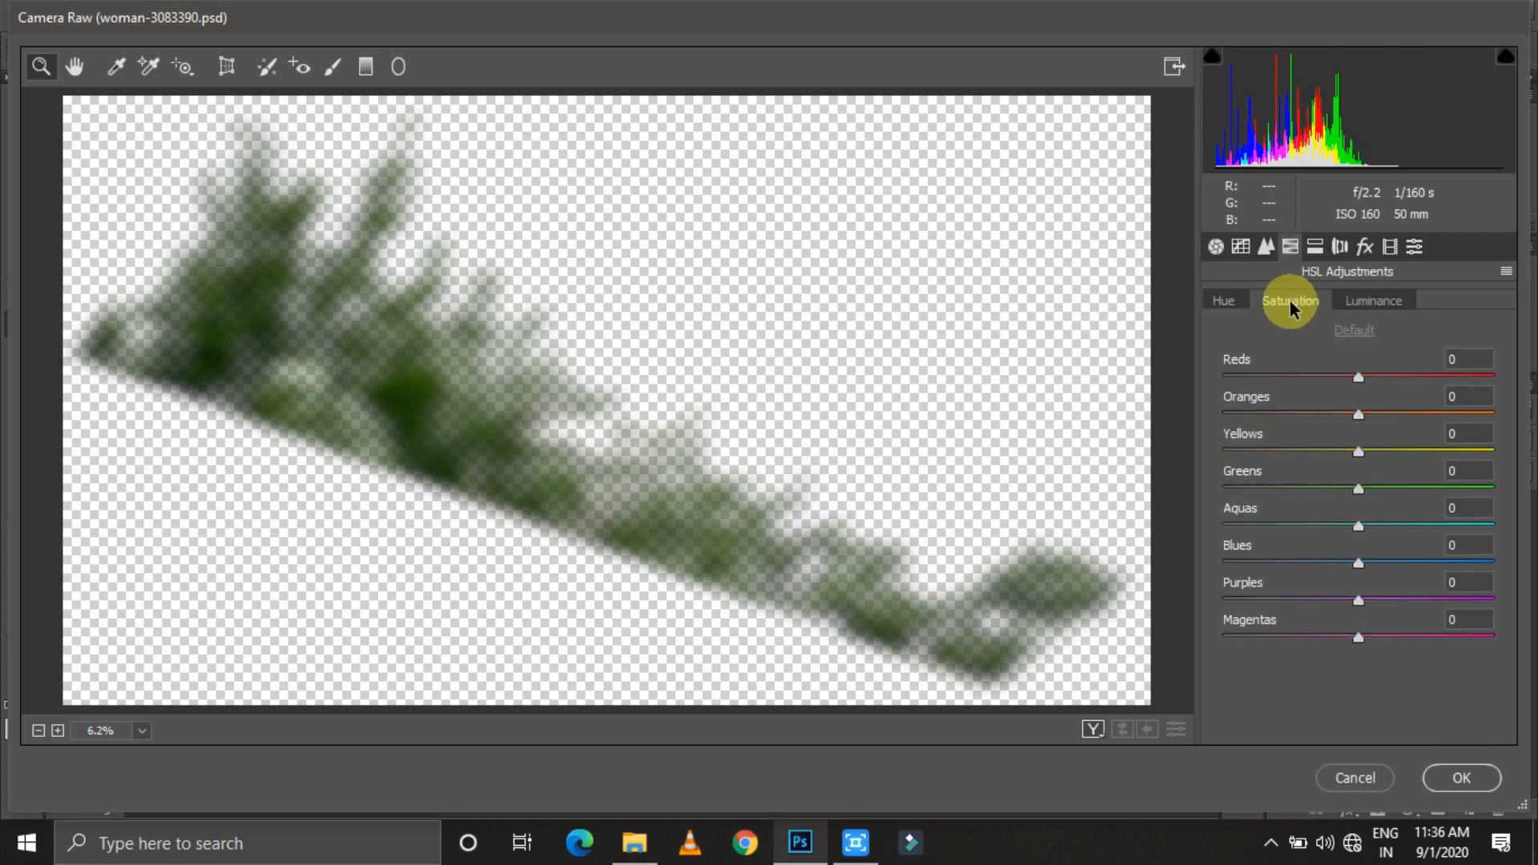
left_click_drag(1359, 488, 1420, 489)
left_click_drag(1359, 527, 1408, 489)
type("0")
Set the hue of the greens to +43 in the HSL adjustments
left_click(1224, 302)
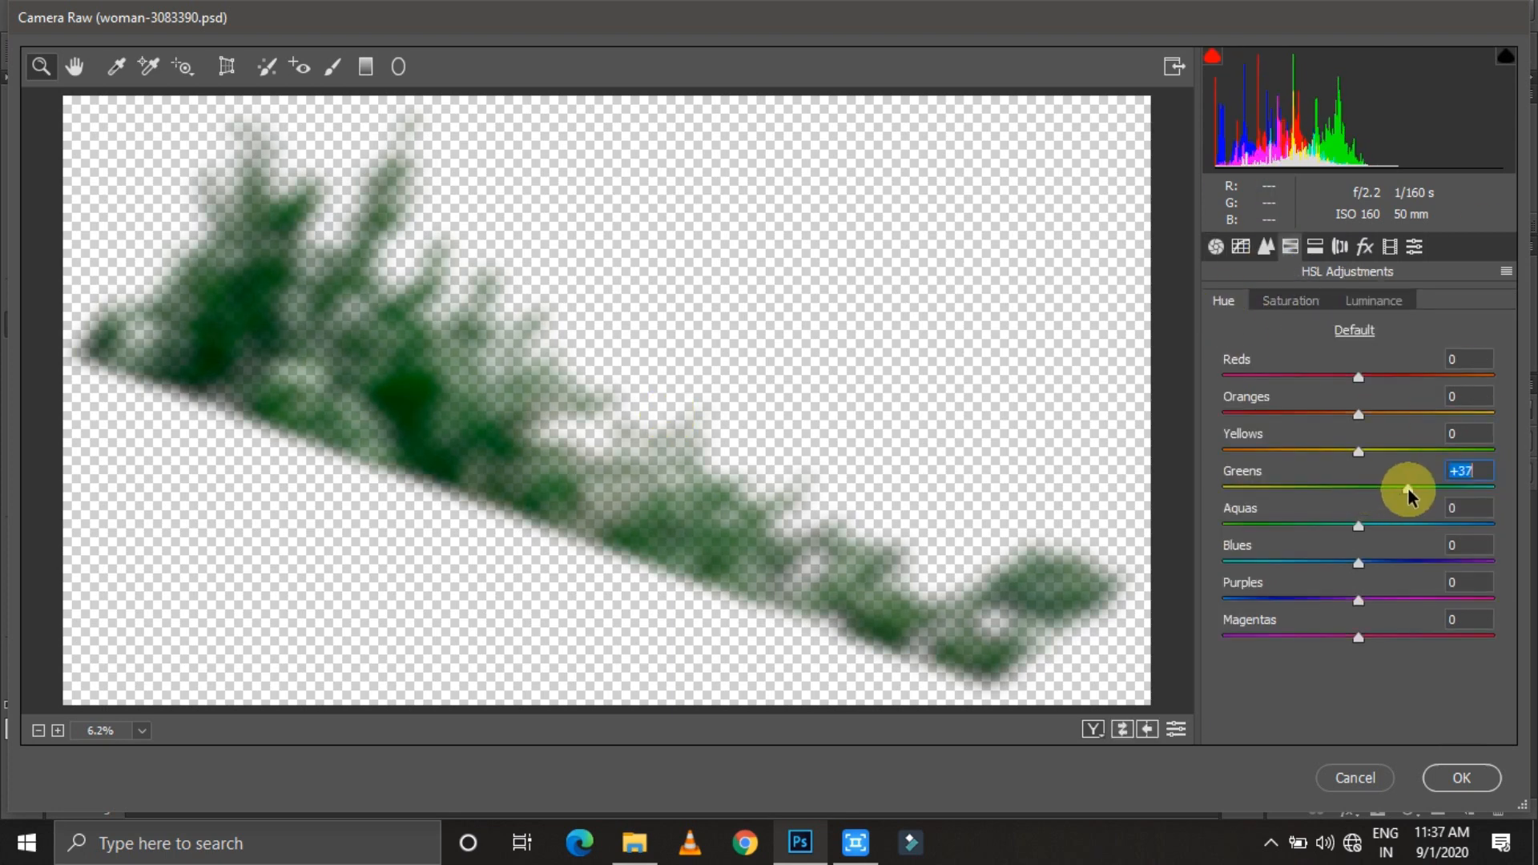
key("BackSpace")
key("BackSpace")
type("43")
left_click(1356, 450)
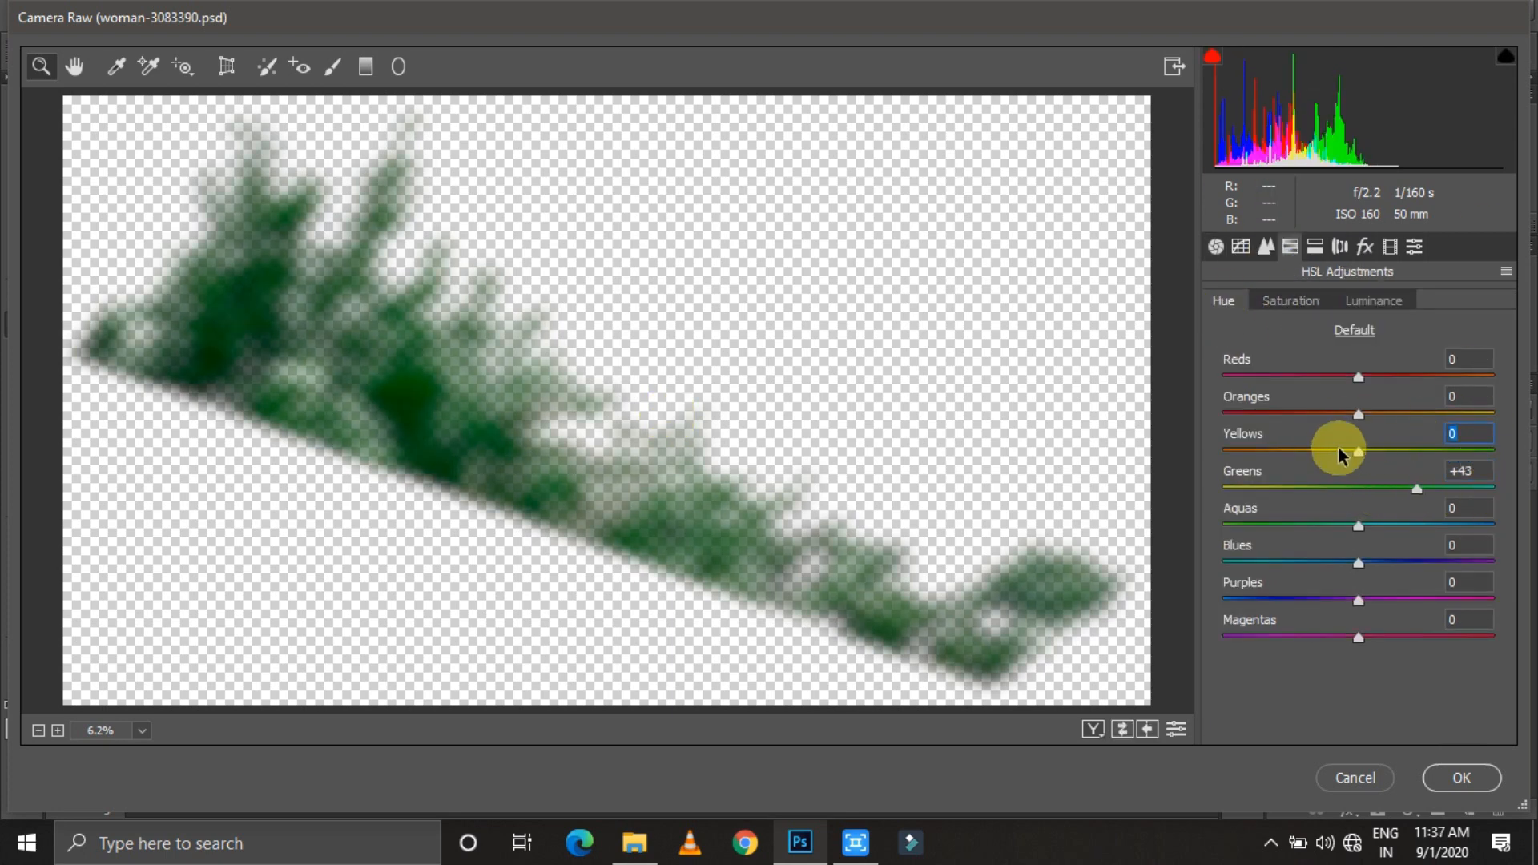
Set the exposure to -0.25 and apply the Camera Raw filter to the bush layer
left_click(1217, 247)
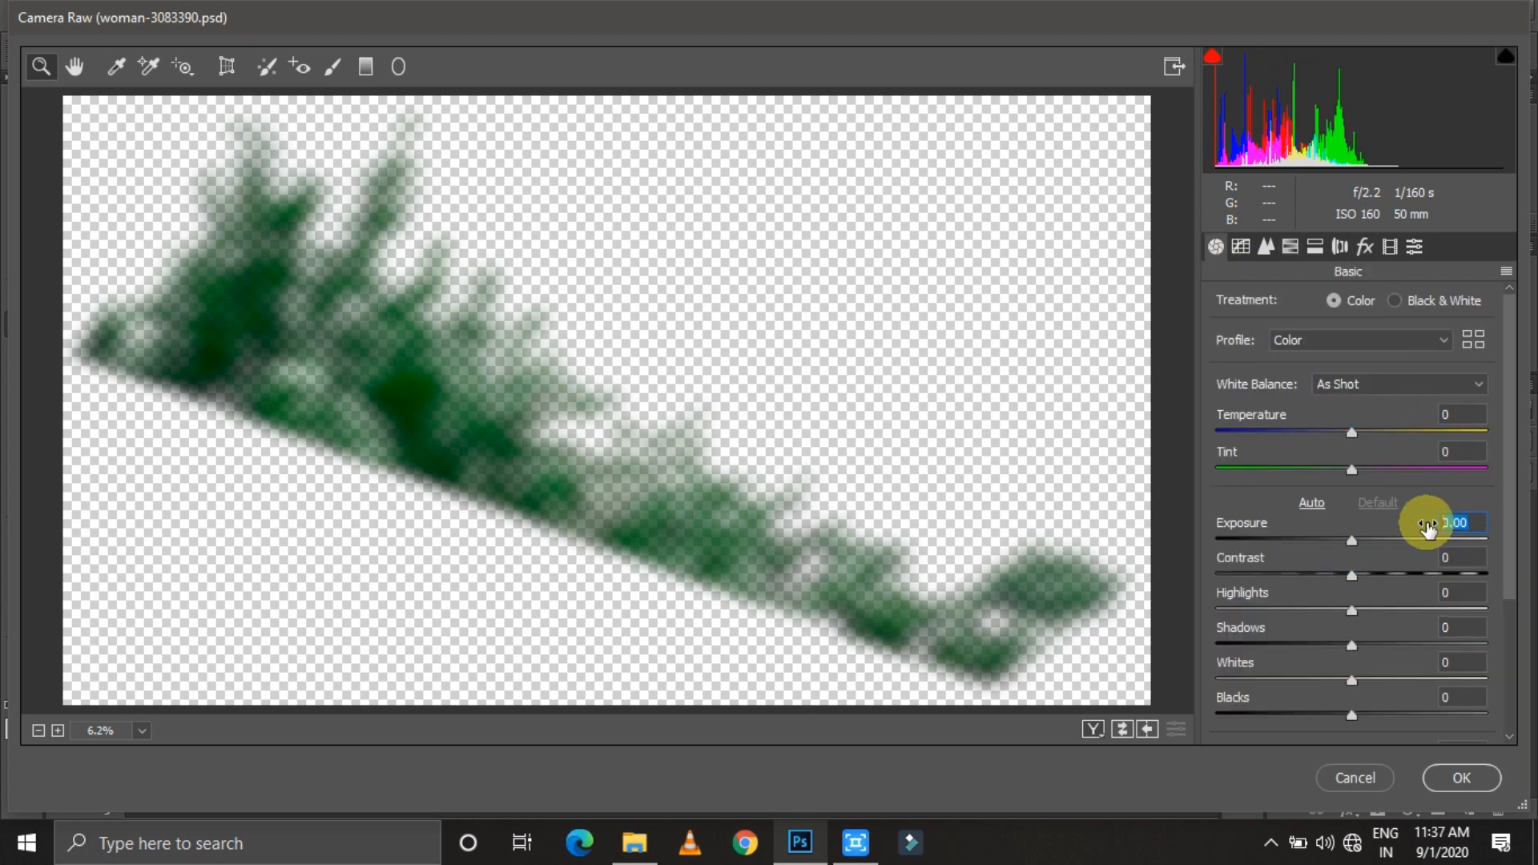
left_click(1429, 525)
type("-0.25")
left_click(1462, 777)
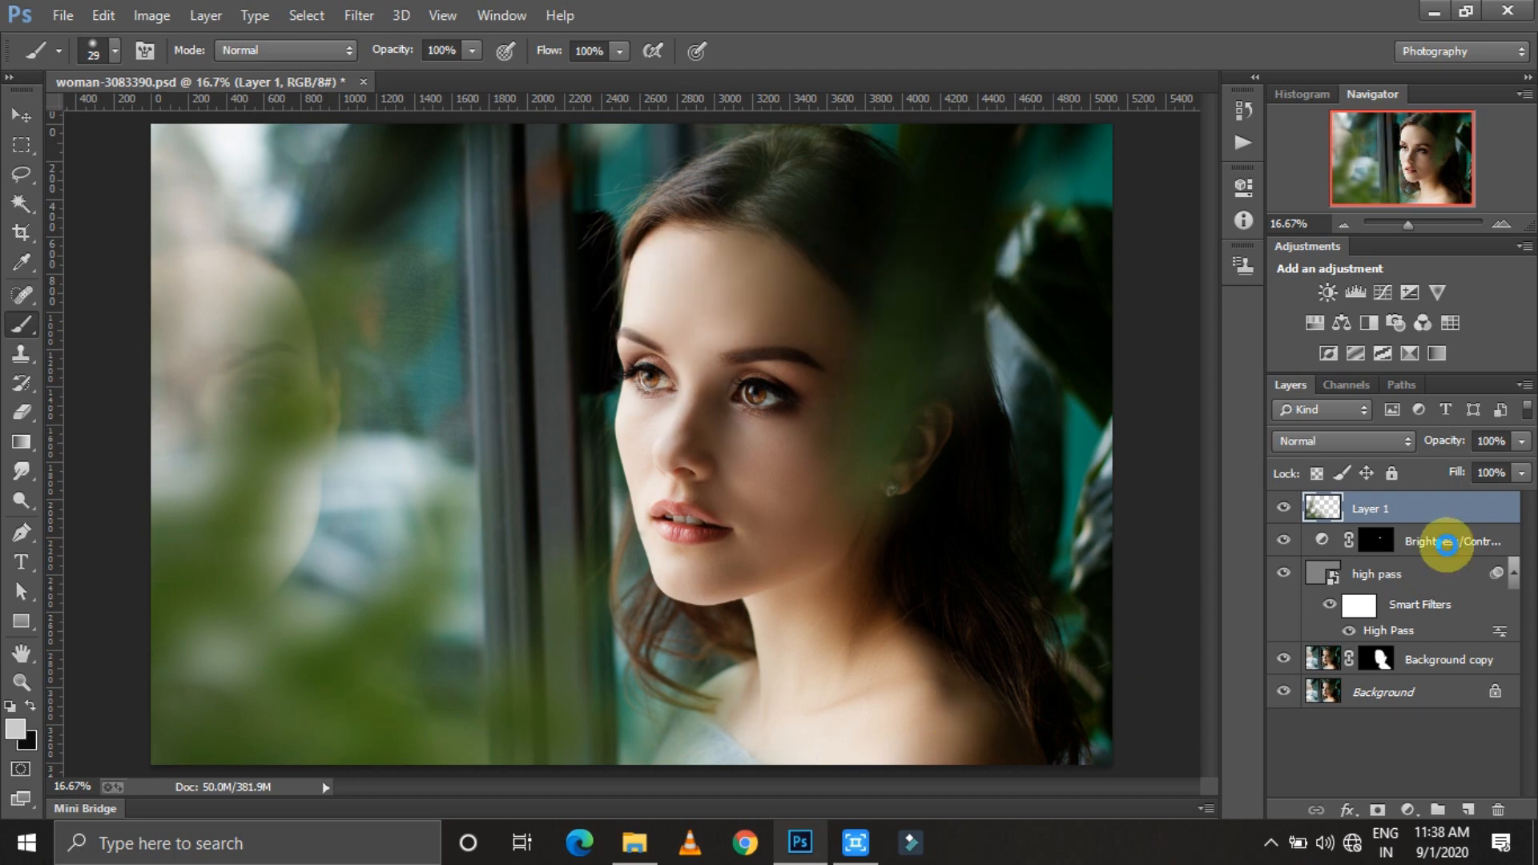
Add a layer mask to Layer 1 and make black the foreground color
left_click(1377, 810)
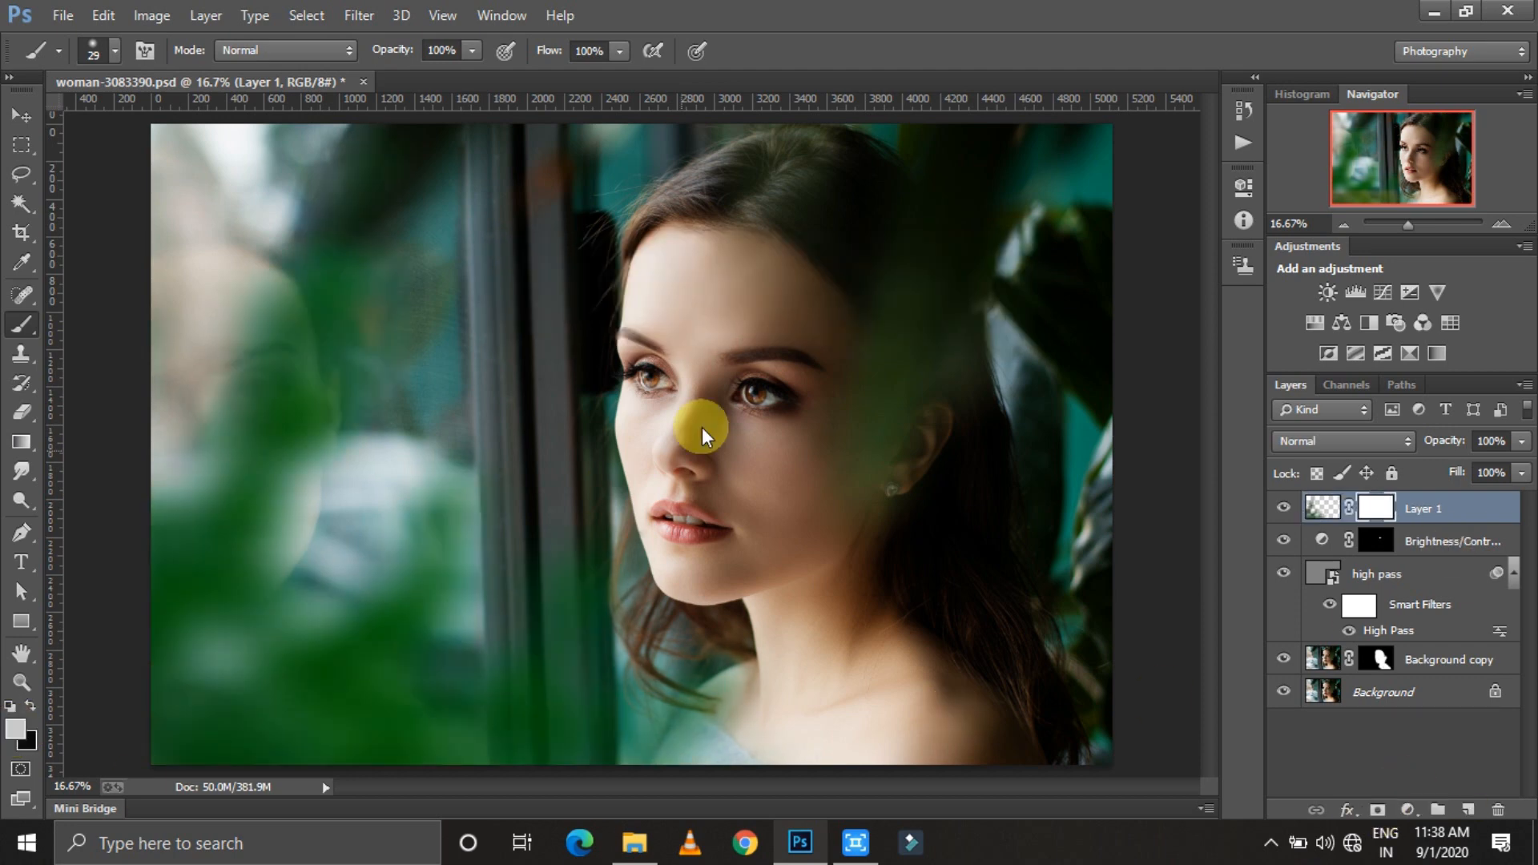
left_click(16, 729)
left_click(979, 375)
left_click(1494, 106)
left_click(30, 742)
left_click(1494, 106)
left_click(29, 706)
Paint on Layer 1's mask with a large soft brush at 33% opacity to thin the foliage over the woman's reflection
left_click(472, 52)
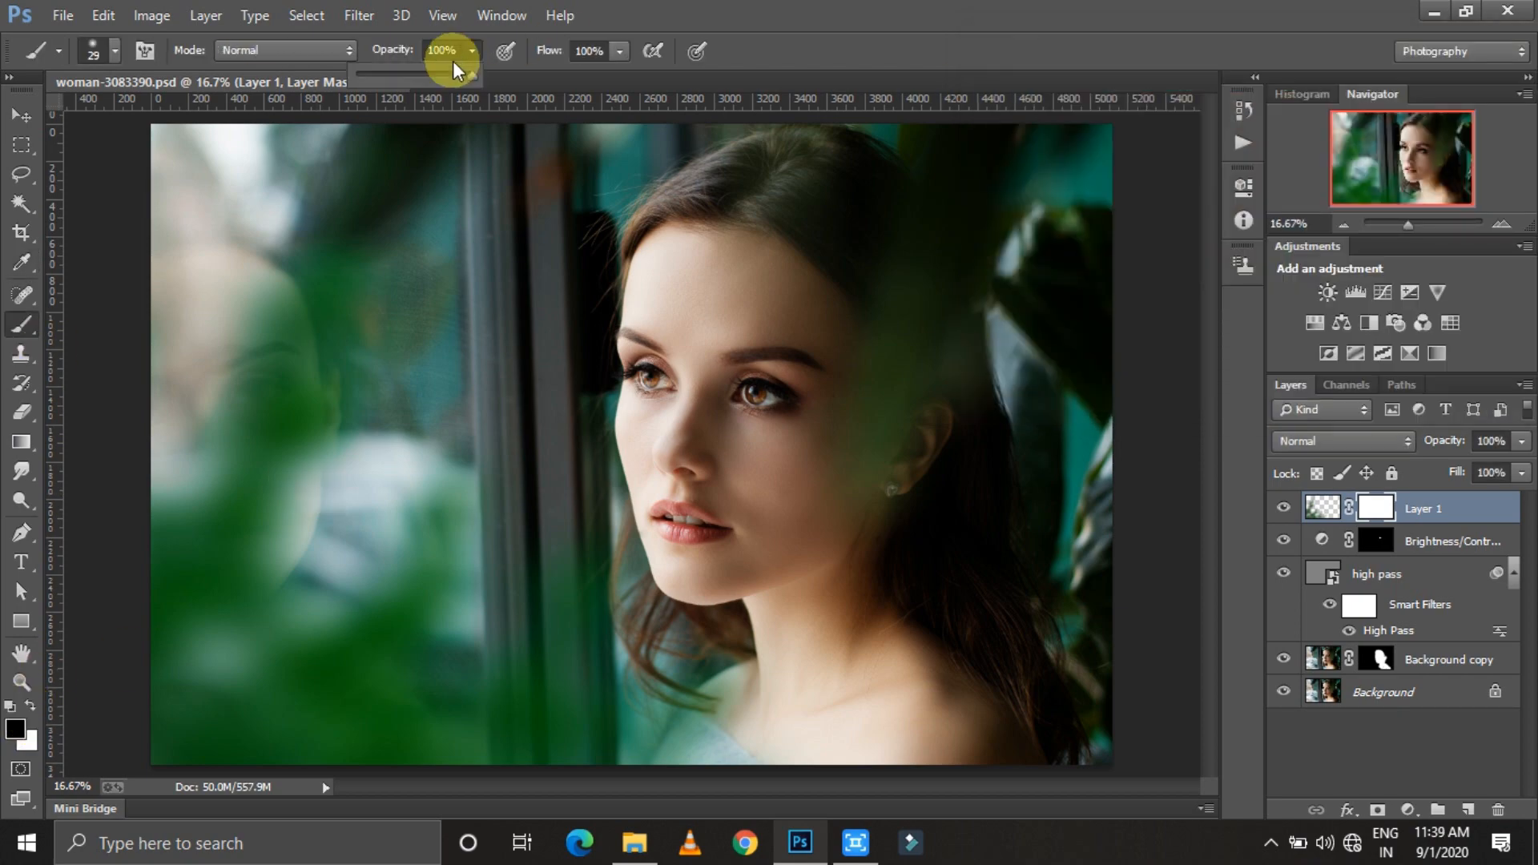
right_click(646, 360)
left_click_drag(682, 385, 804, 385)
mouse_move(350, 299)
left_mouse_down()
mouse_move(312, 288)
mouse_move(257, 433)
left_mouse_up()
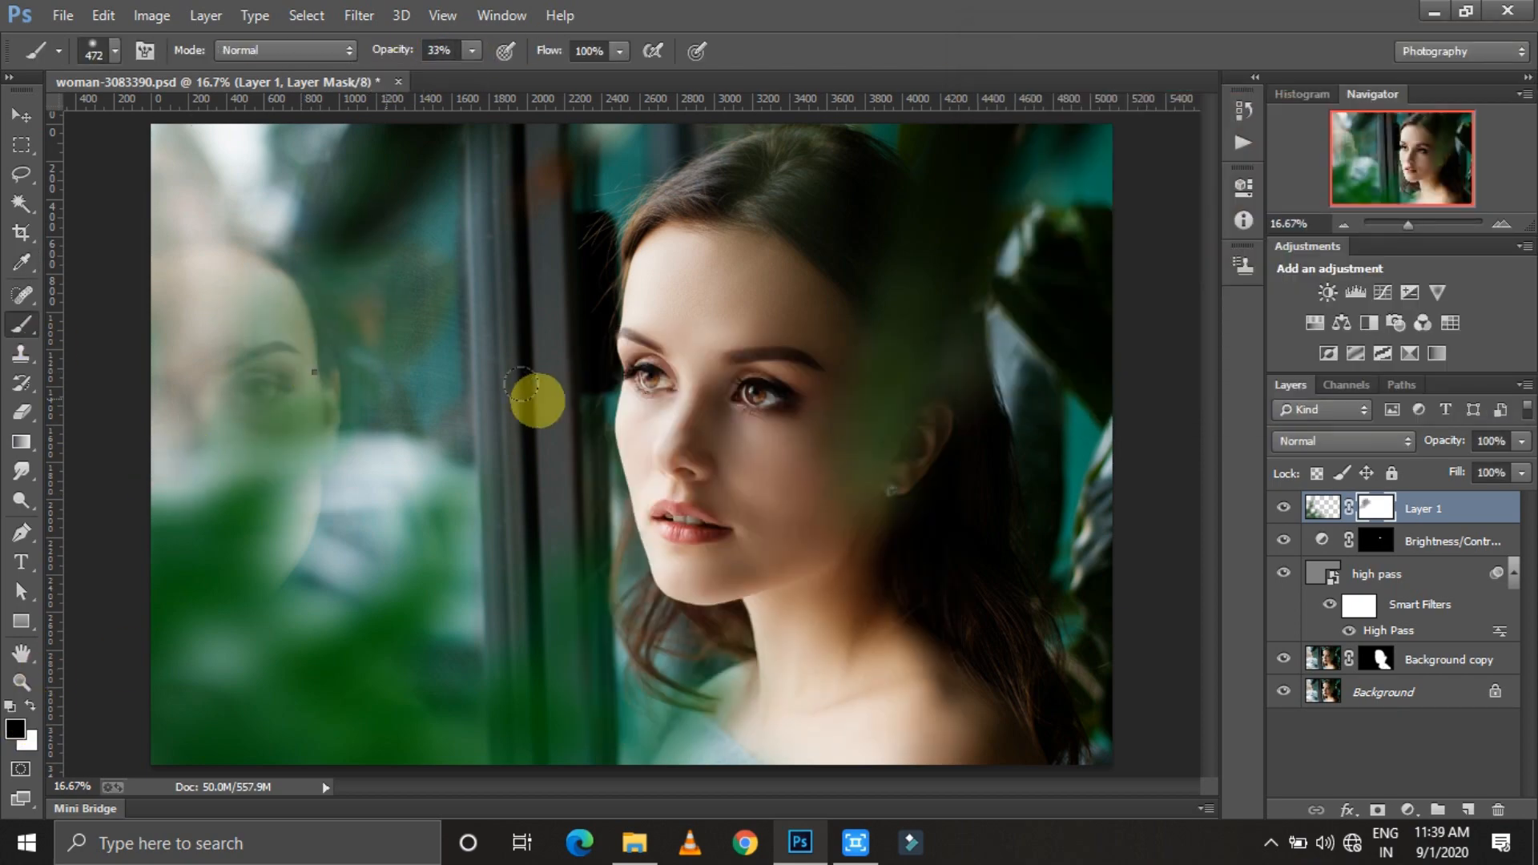
right_click(387, 398)
left_click(218, 303)
Add a new empty layer directly above the Brightness/Contrast adjustment and get the Brush tool ready
key("v")
left_click(1418, 541)
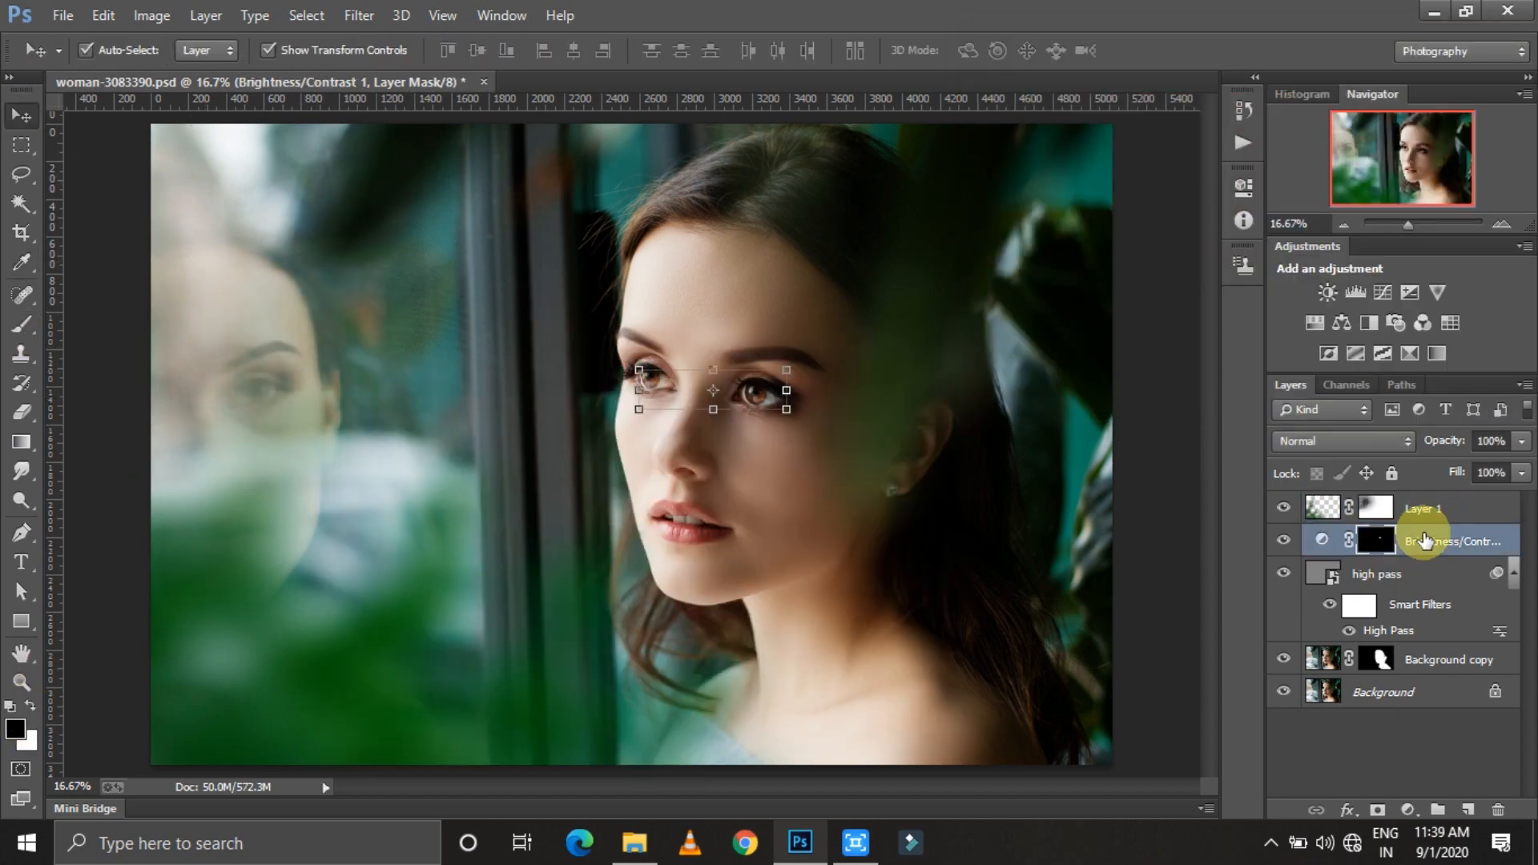
left_click(1470, 812)
key("b")
key("x")
Set the brush to 100% opacity and a size of 2165 px
left_click(472, 51)
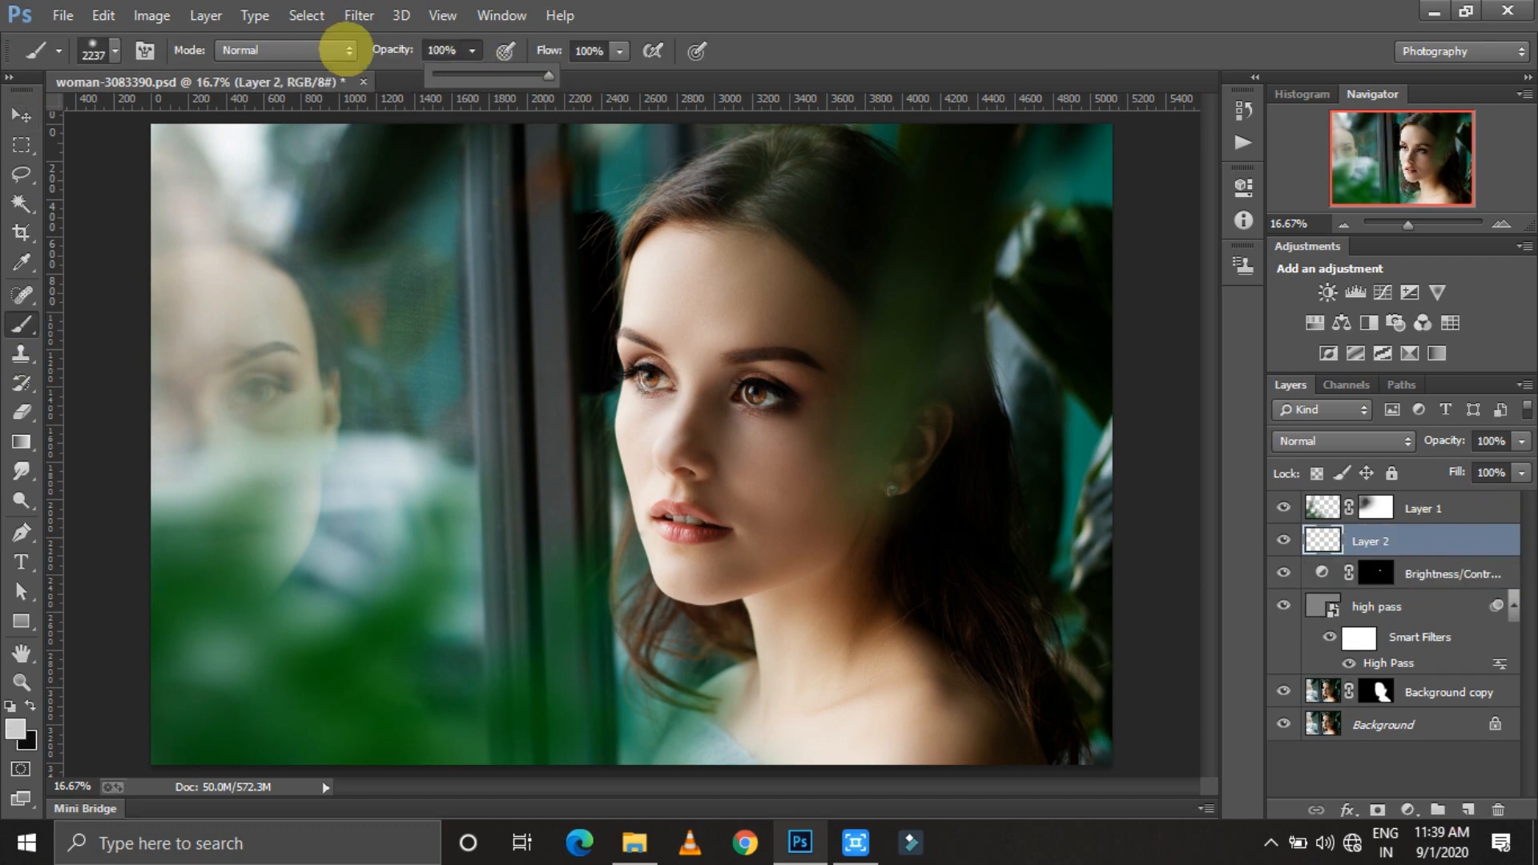
right_click(591, 419)
type("21")
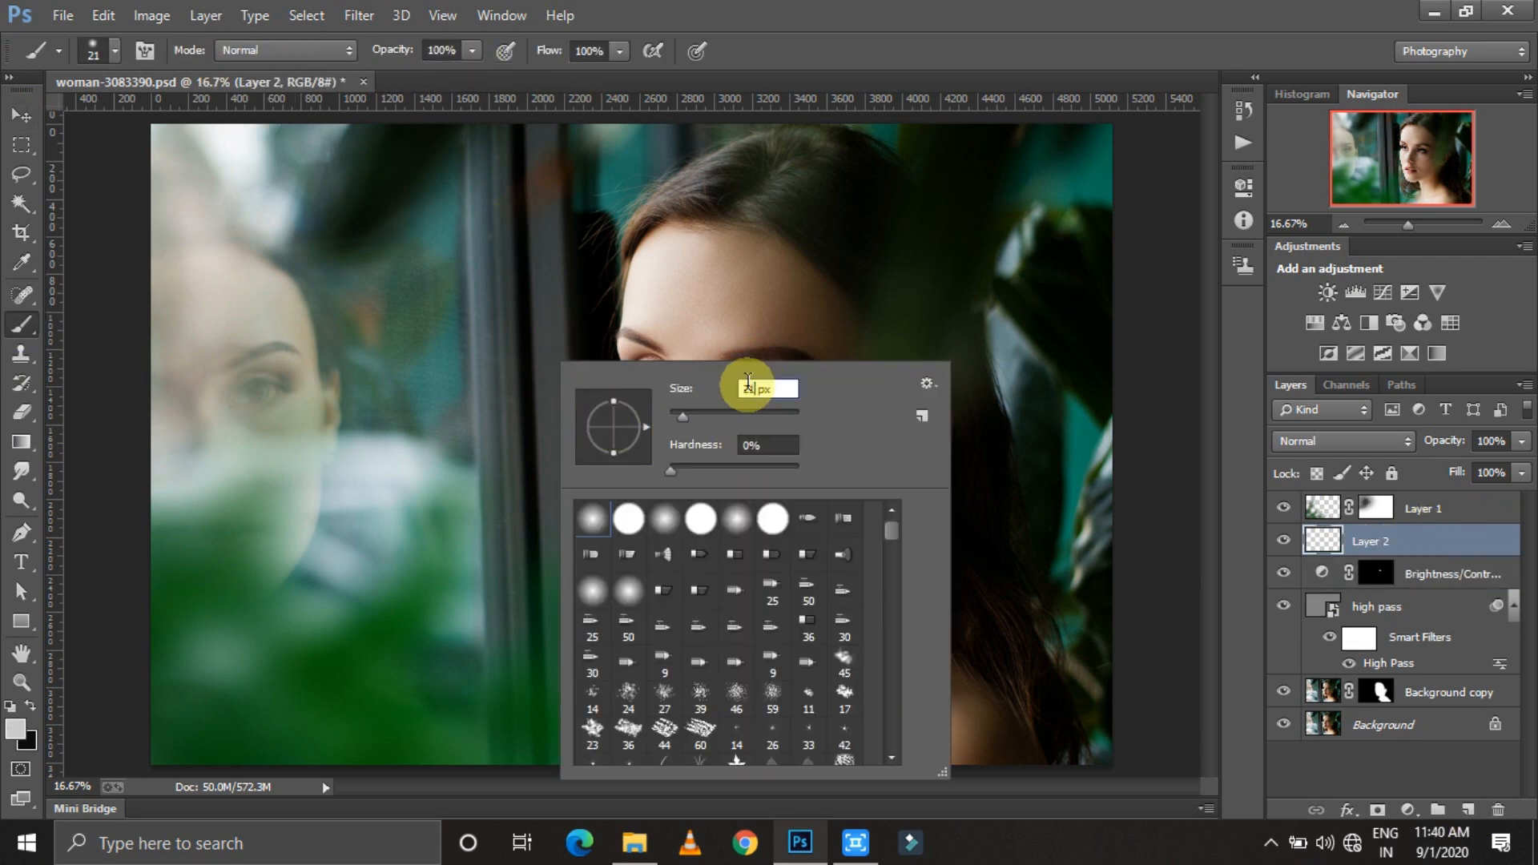
type("65")
key("Return")
Paint soft black shading on Layer 2 along the photo's left and bottom edges
left_click(15, 729)
left_click(982, 93)
key("Return")
key("x")
mouse_move(158, 246)
left_mouse_down()
mouse_move(161, 637)
mouse_move(217, 715)
mouse_move(372, 789)
mouse_move(866, 838)
left_mouse_up()
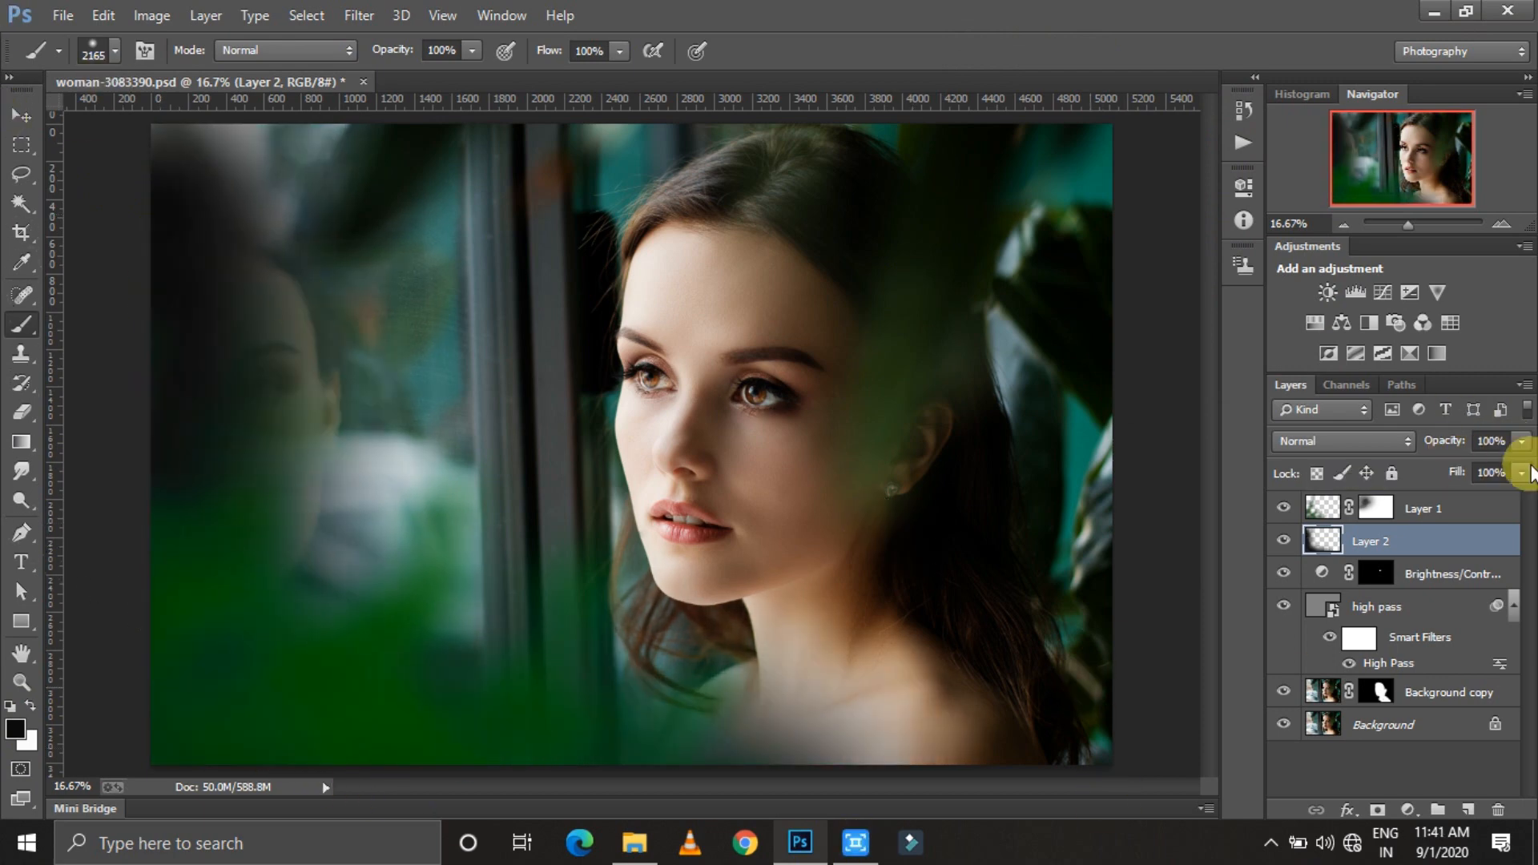
Undo the black strokes on Layer 2 and repaint the soft shading from the photo's left edge
key("ctrl+z")
key("ctrl+z")
key("ctrl+z")
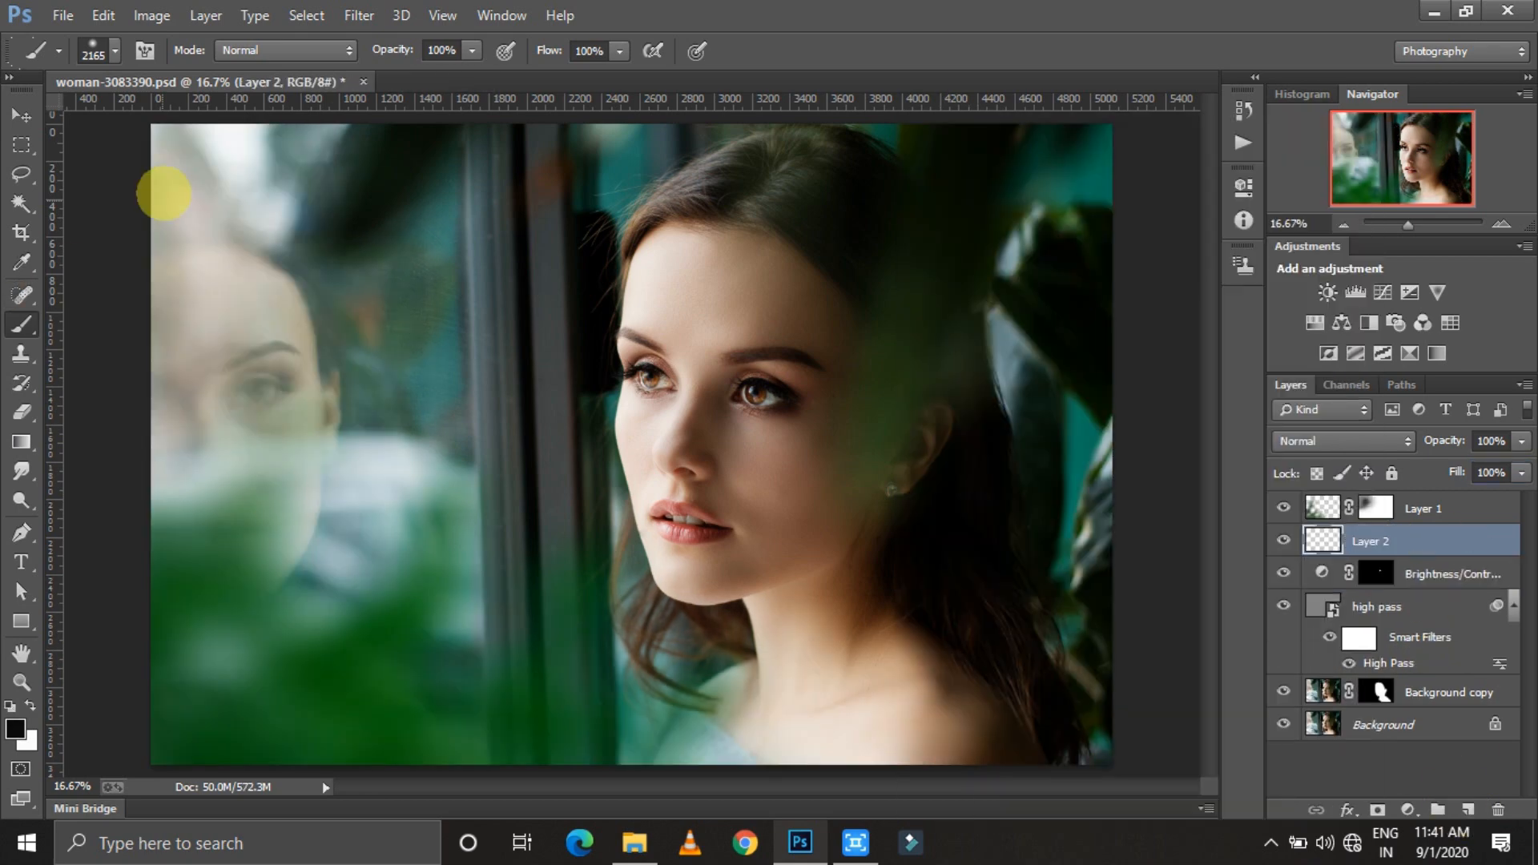
key("ctrl+z")
key("ctrl+z")
key("ctrl+z")
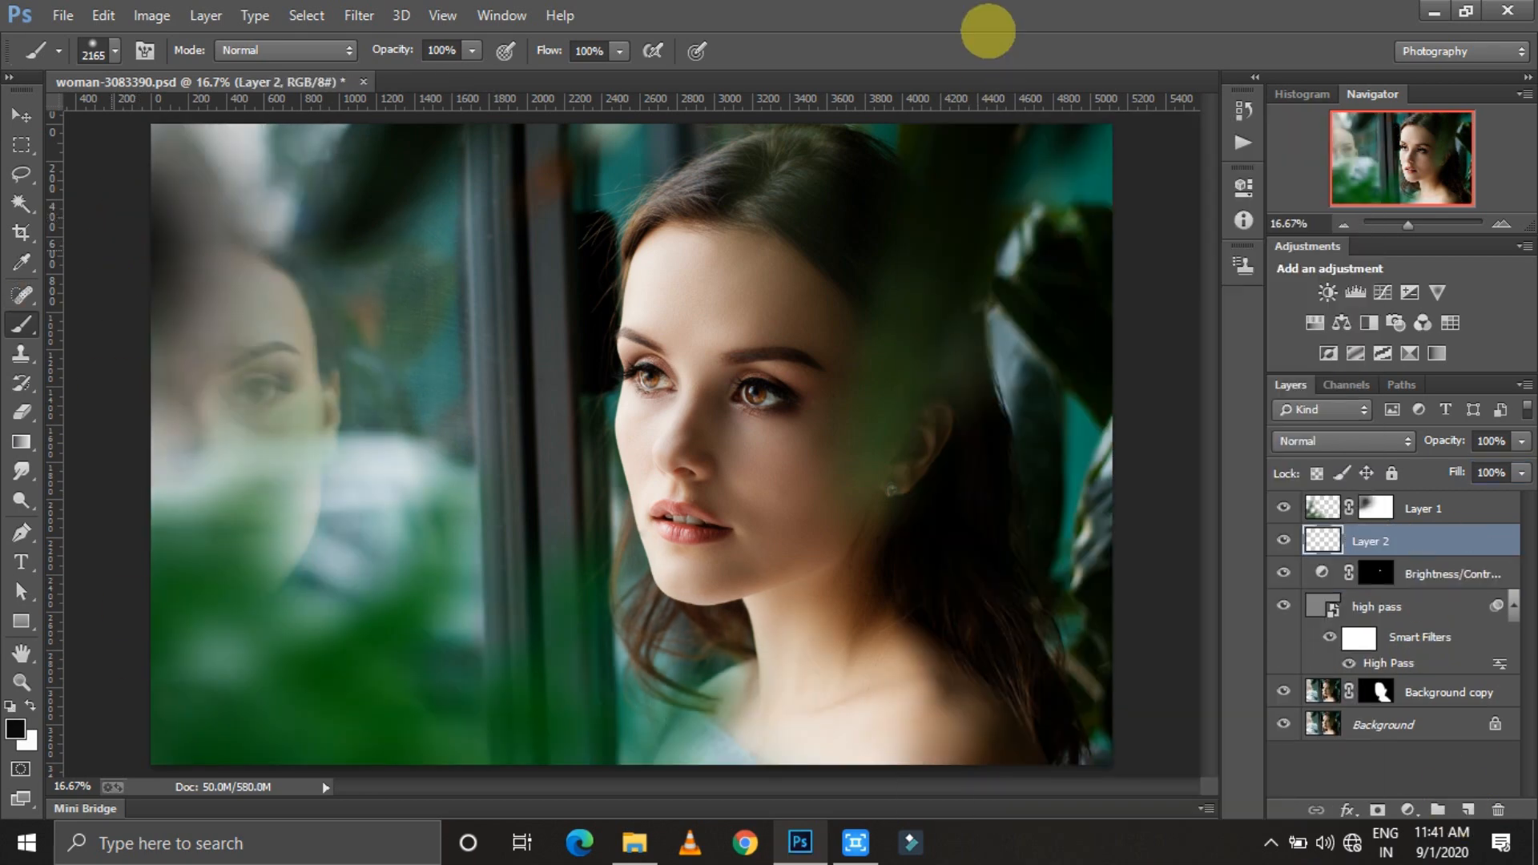
key("ctrl+z")
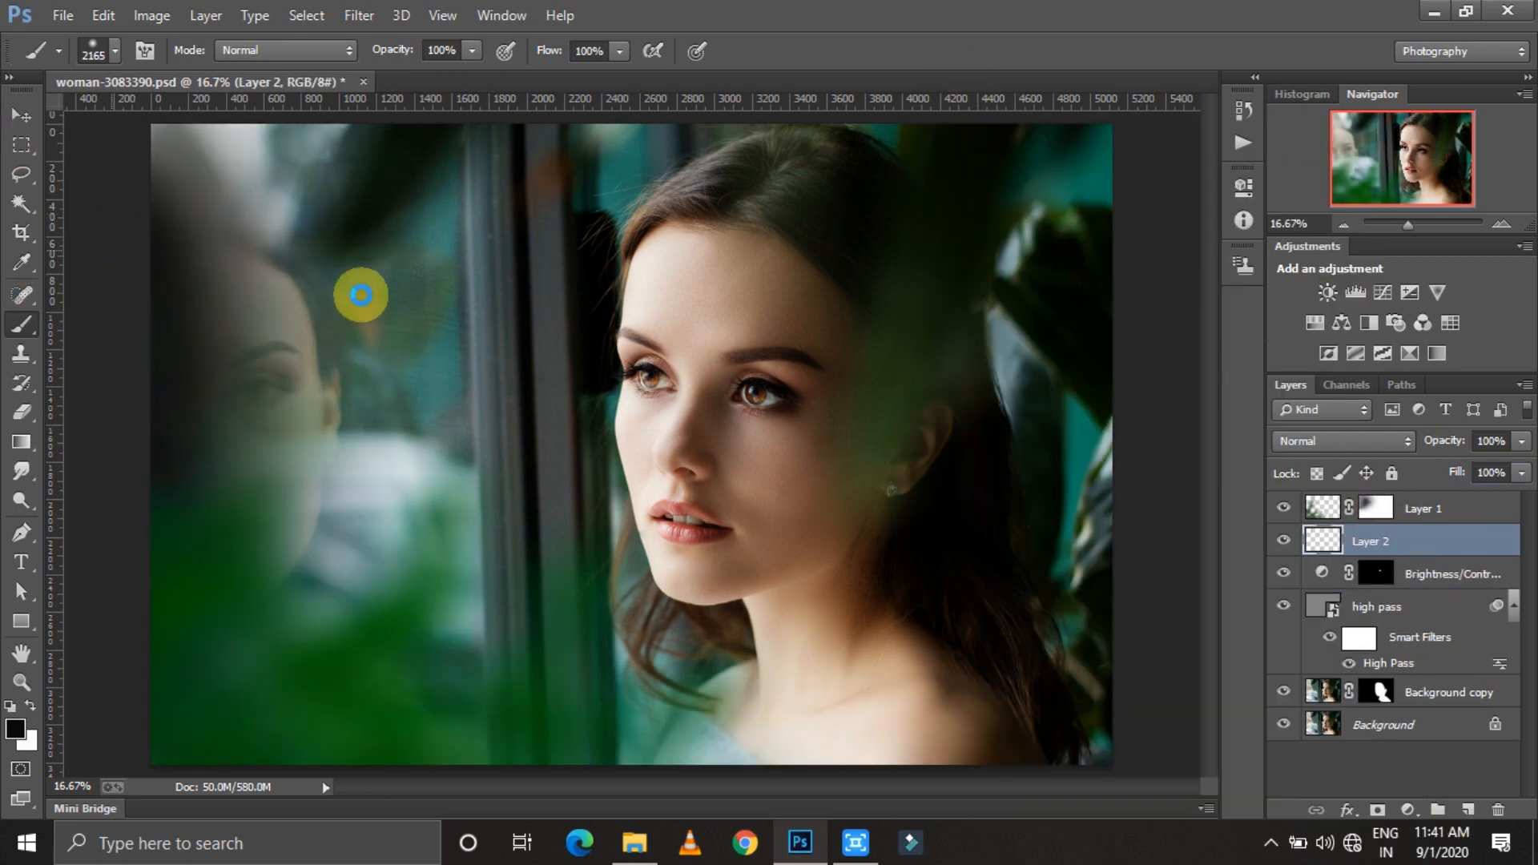
Reduce the fill of the black shading layer to 78%
left_click(22, 116)
left_click_drag(1462, 474, 1439, 474)
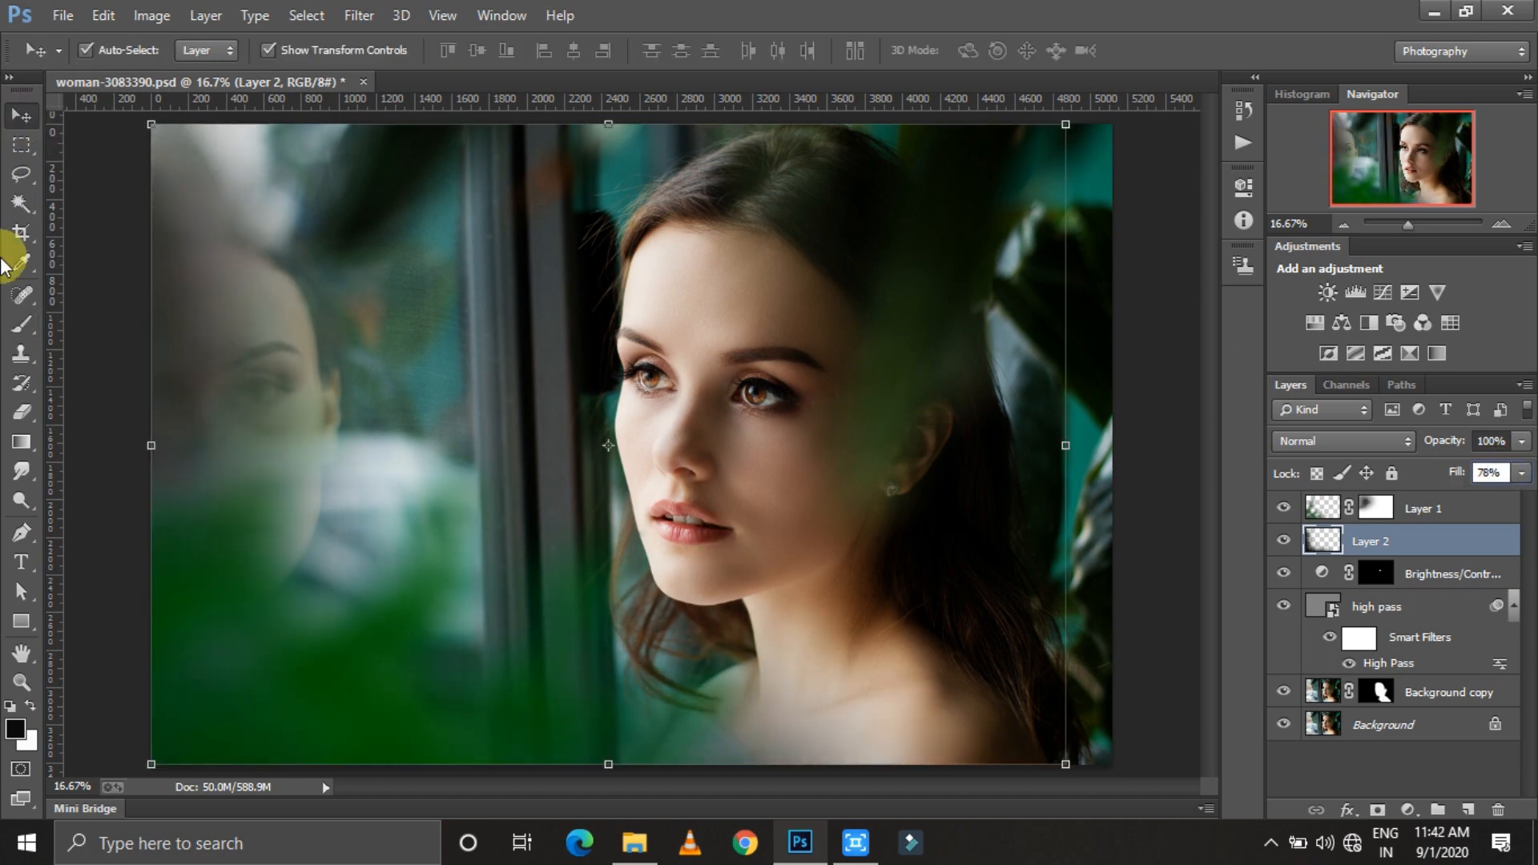
Select Layer 1 and stamp all visible layers into a new merged layer above it
left_click(1453, 514)
left_click(1451, 540)
key("h")
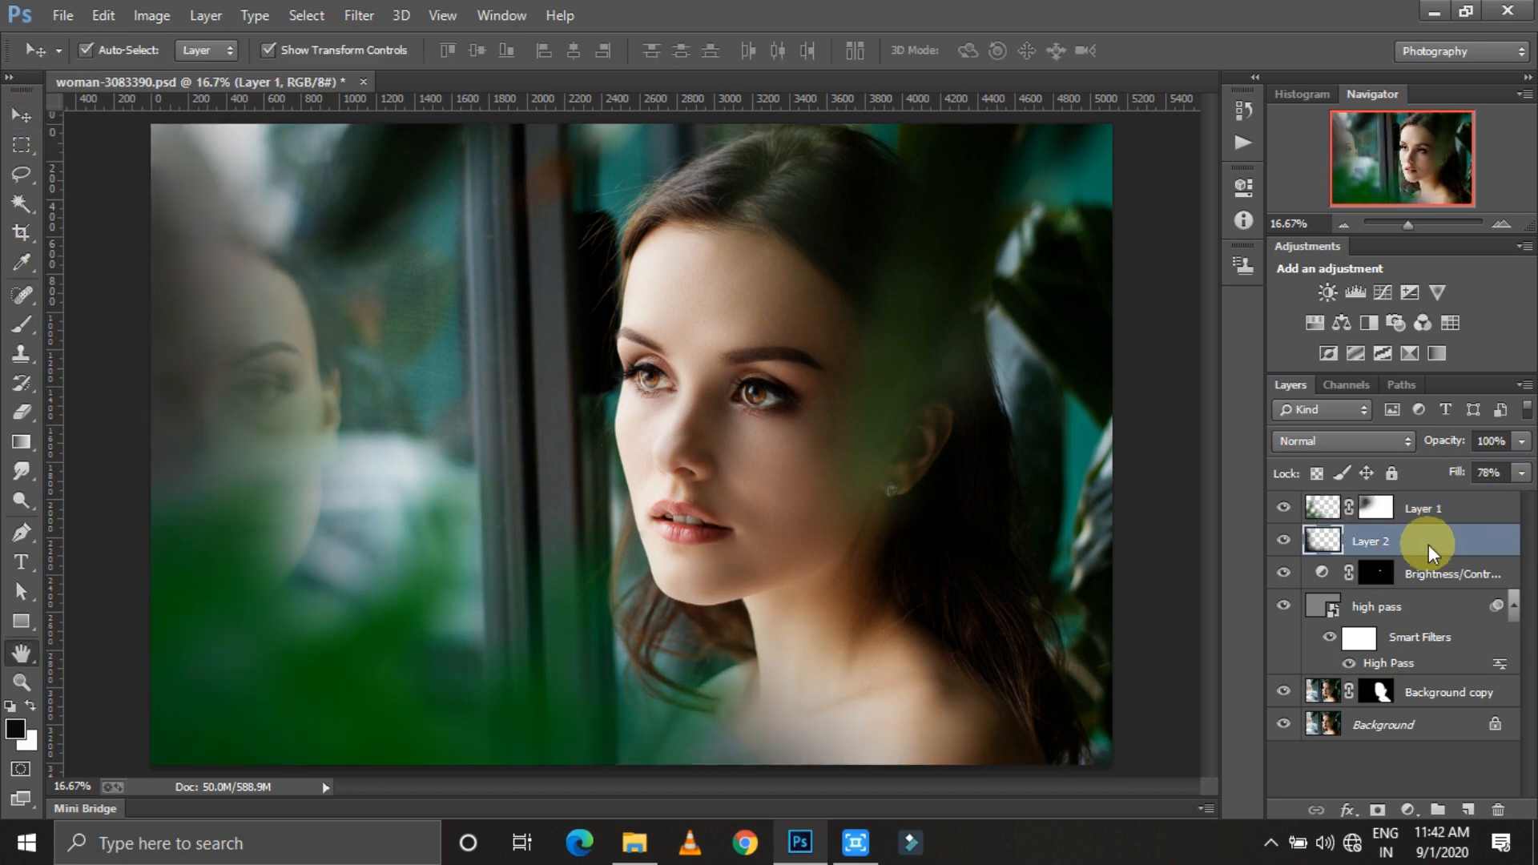
left_click(1445, 506)
key("ctrl+shift+alt+e")
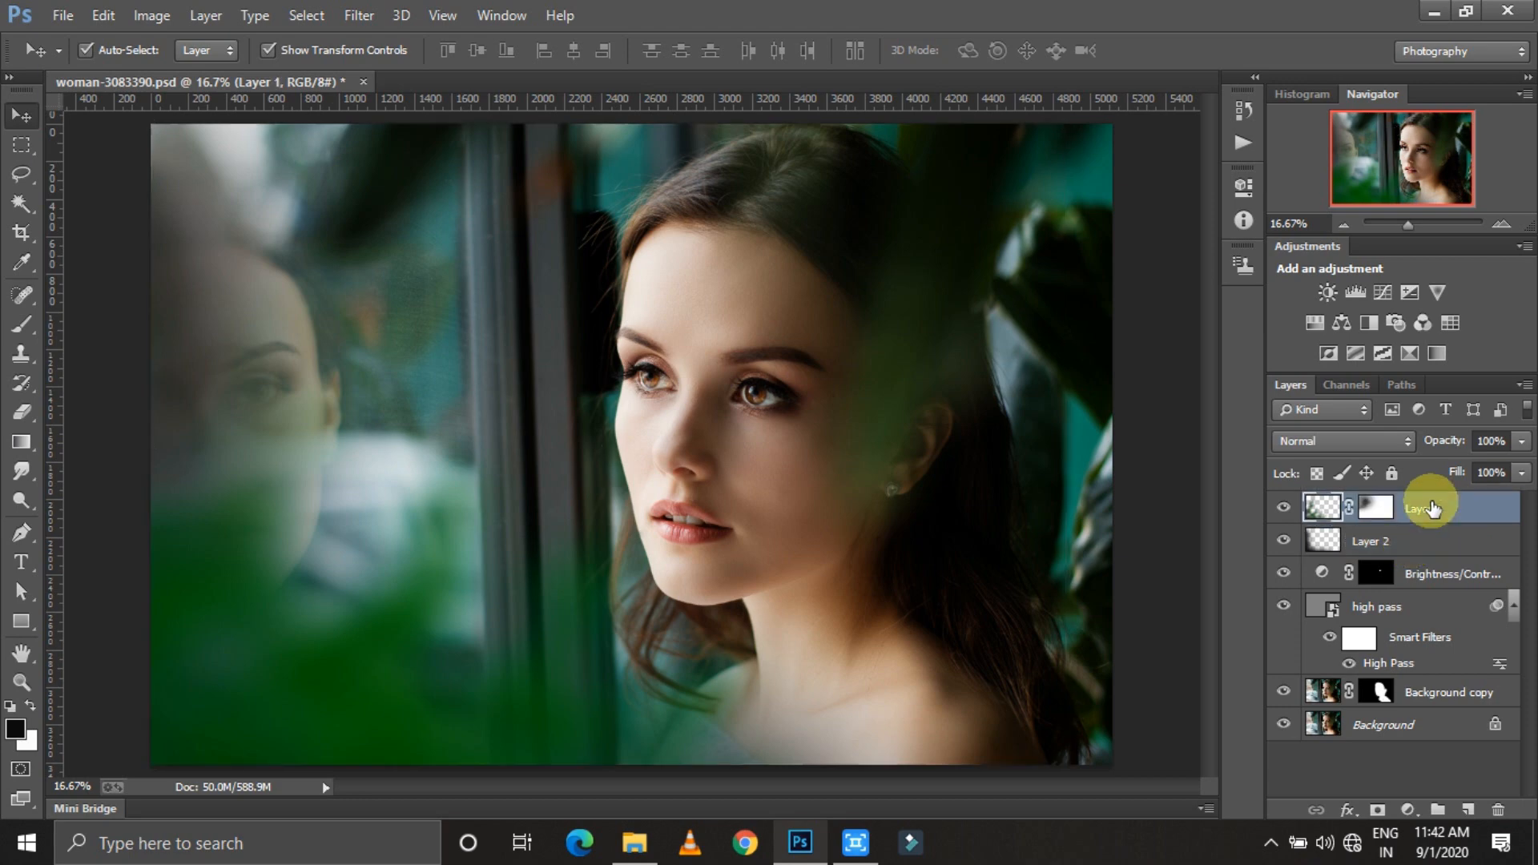
Apply the Camera Raw Filter to the merged layer, setting Highlights to -15 and Shadows to +13
left_click(359, 15)
left_click(345, 144)
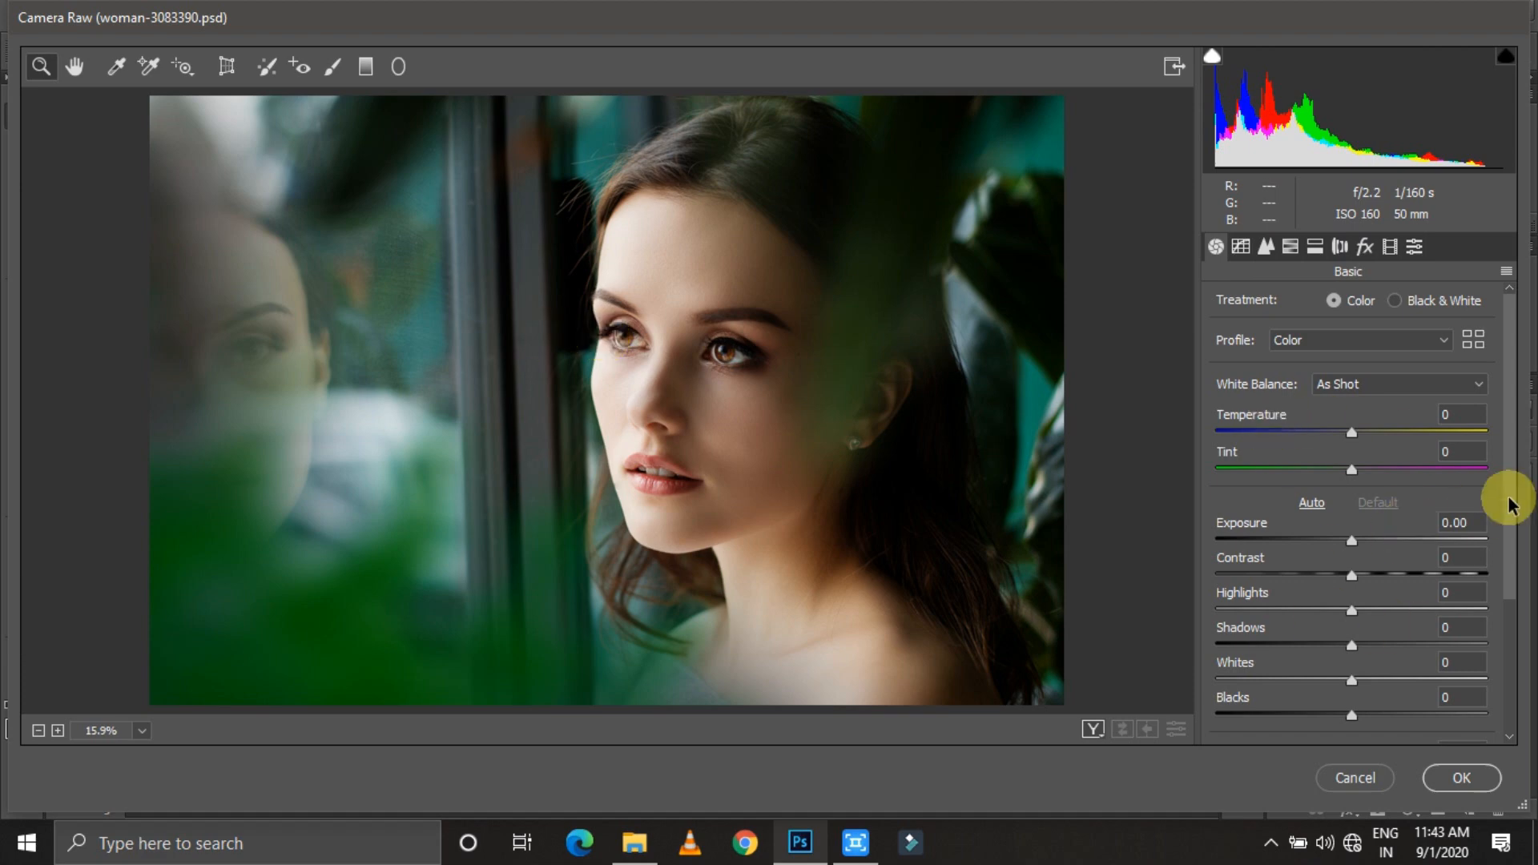
left_click_drag(1509, 498, 1509, 549)
left_click_drag(1353, 568, 1424, 523)
type("-15")
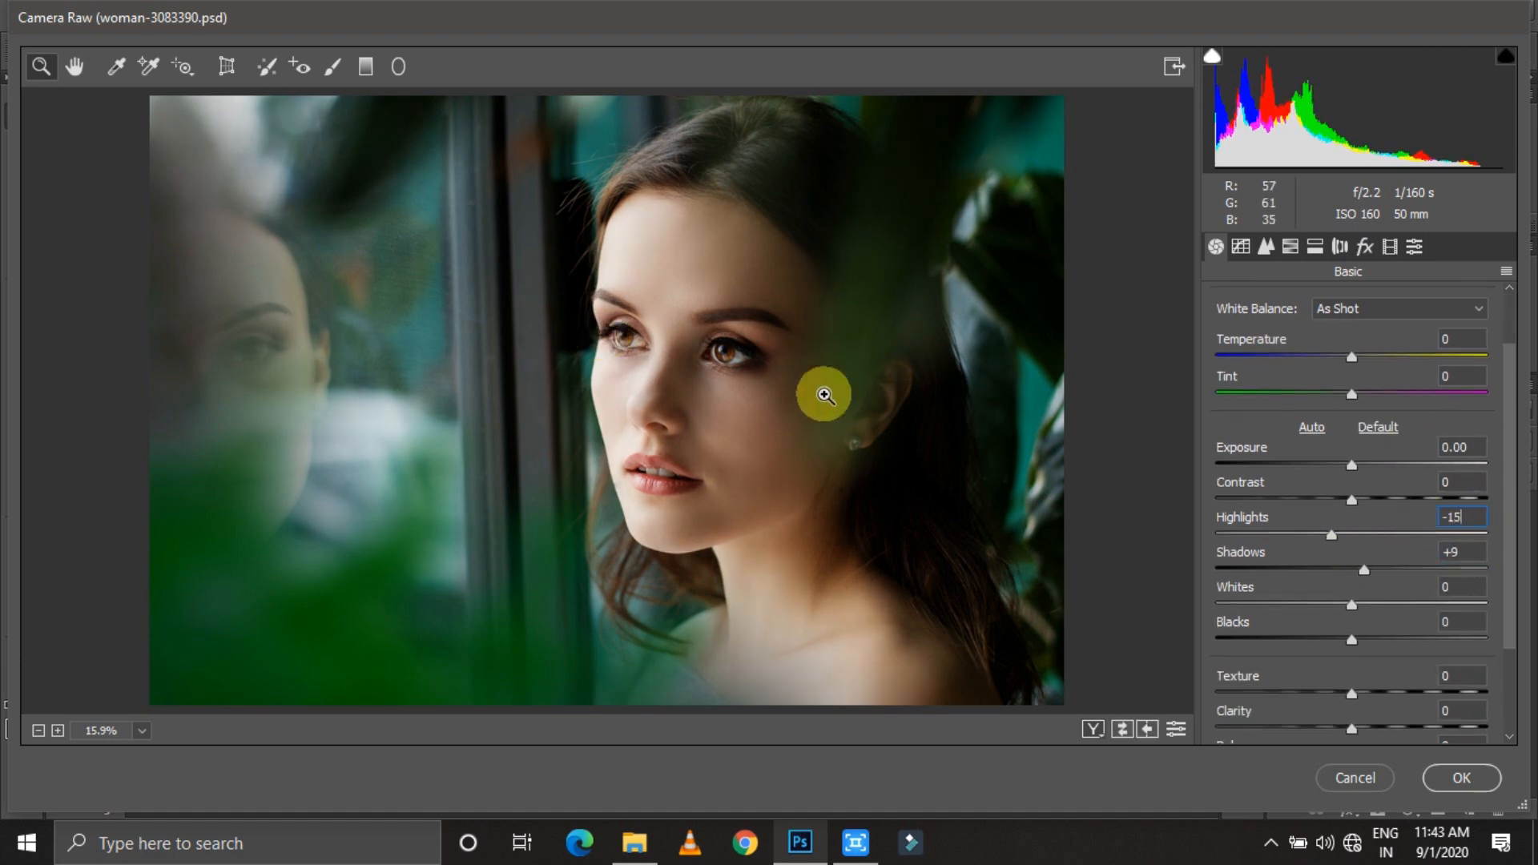
double_click(1449, 559)
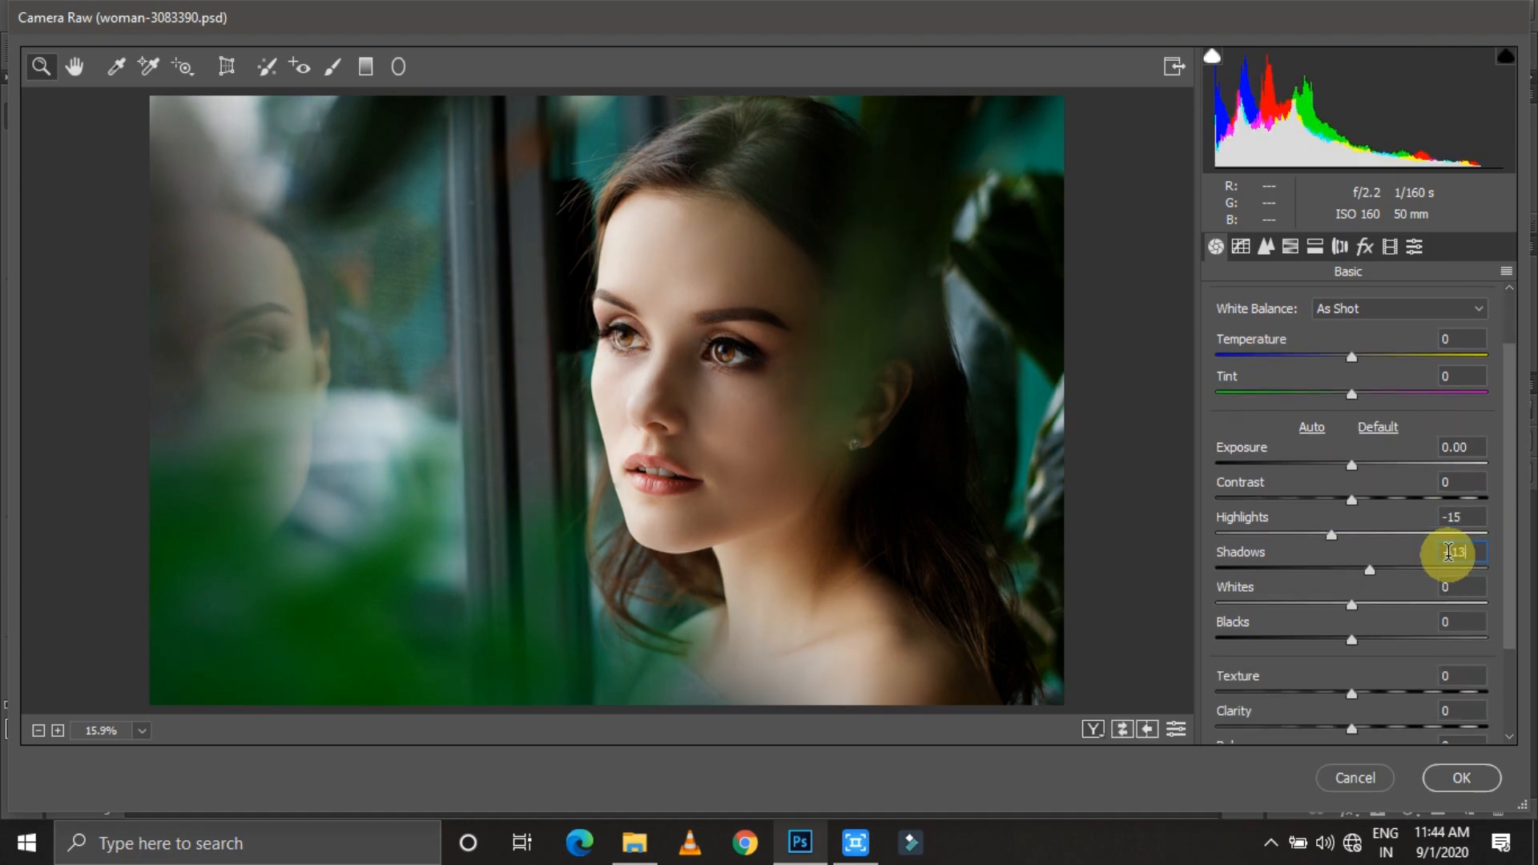
Set Clarity to +5, Dehaze to +3 and Vibrance to +8 in the basic adjustments
left_click_drag(1510, 592, 1513, 660)
double_click(1445, 585)
type("+5")
double_click(1444, 623)
type("+3")
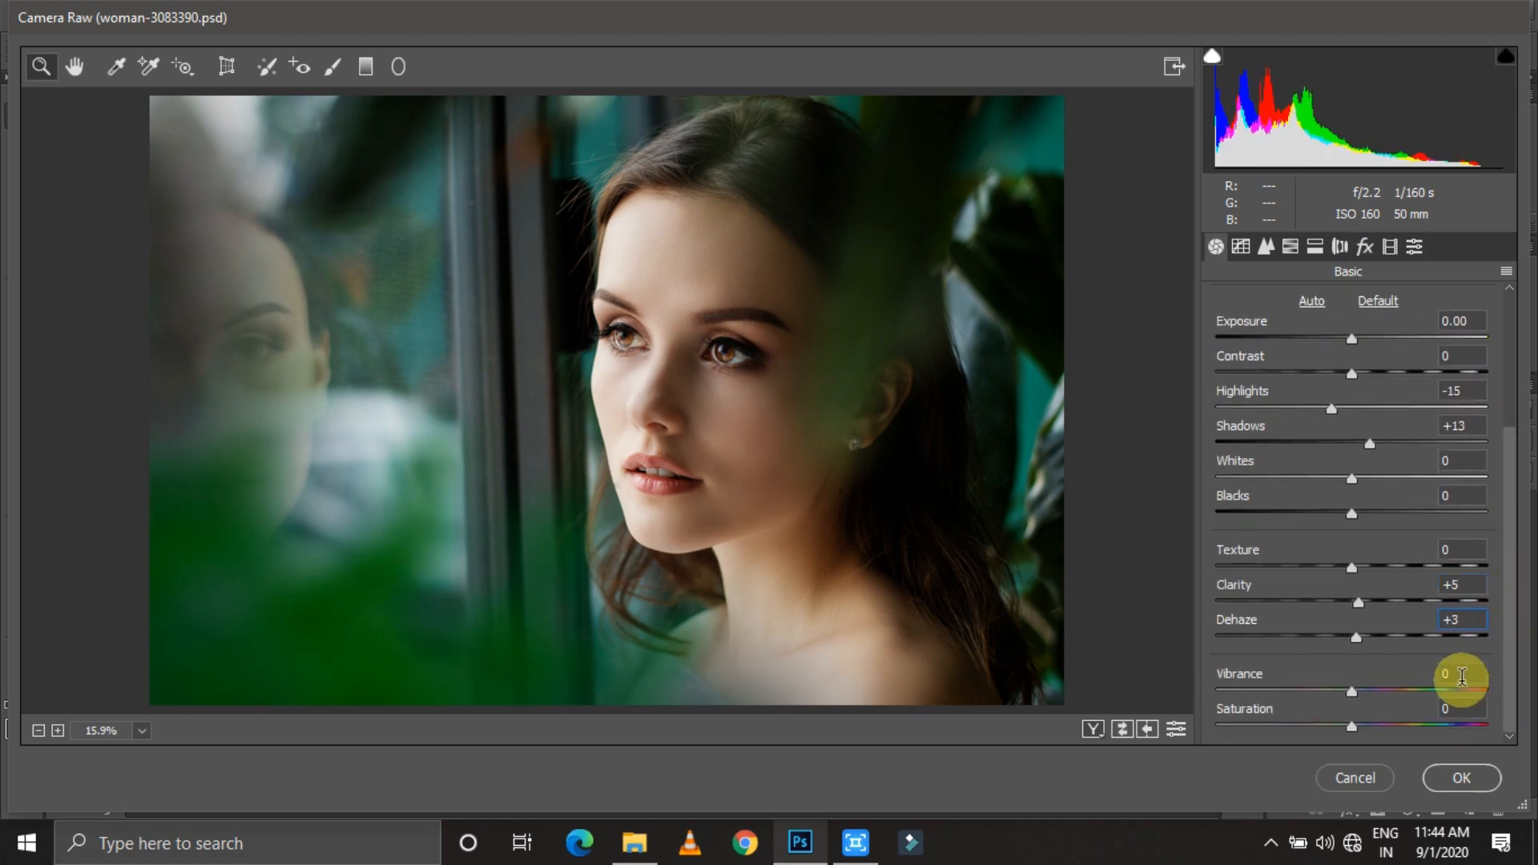
Shift the HSL hue of the reds to -7, the yellows to +43 and the greens to +14
left_click(1290, 246)
left_click(1290, 303)
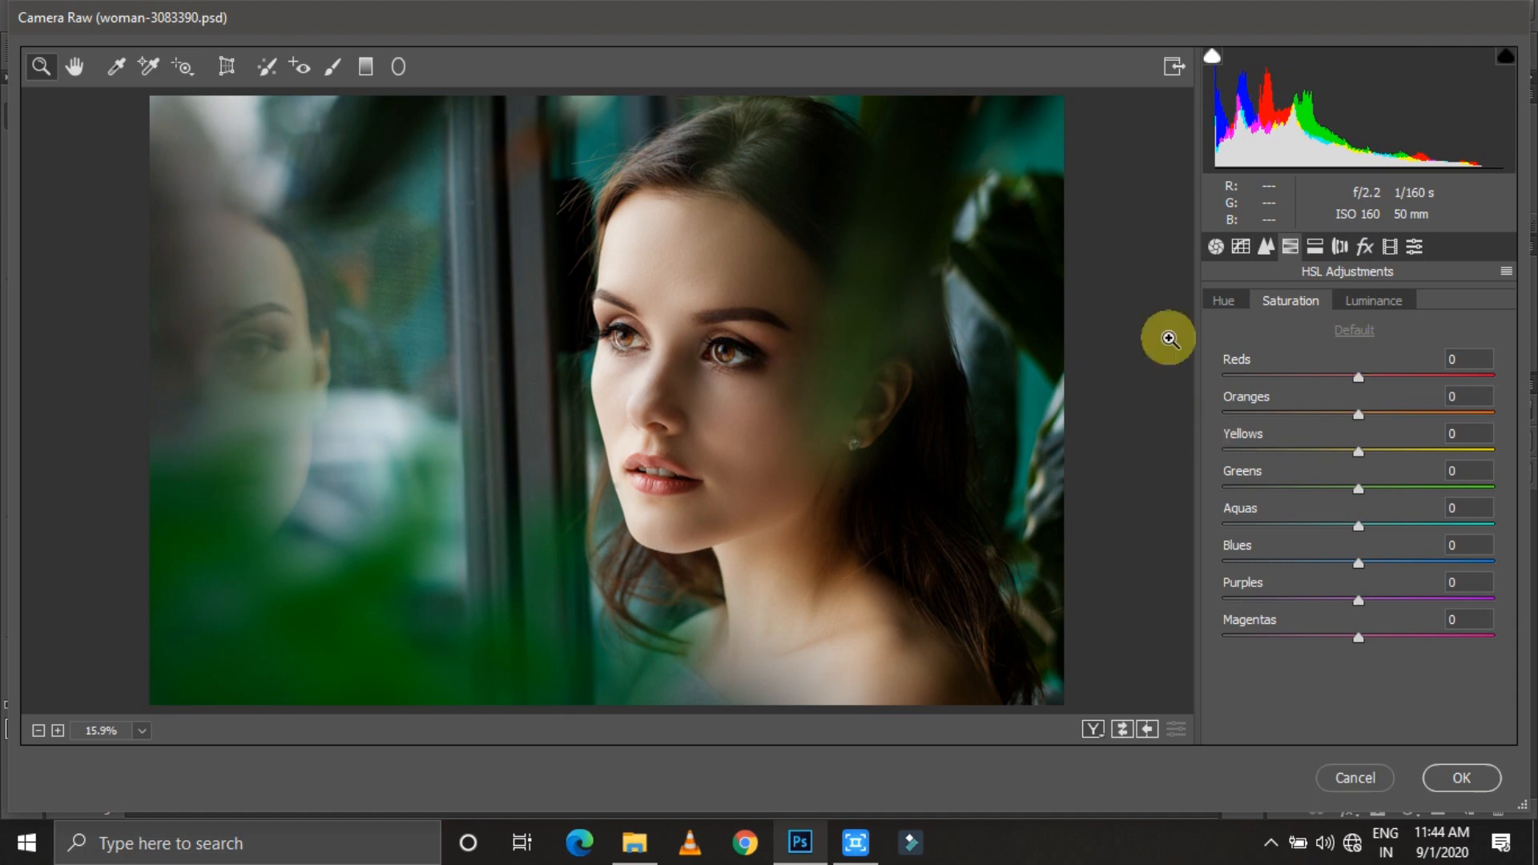
left_click(1432, 361)
left_click(1374, 303)
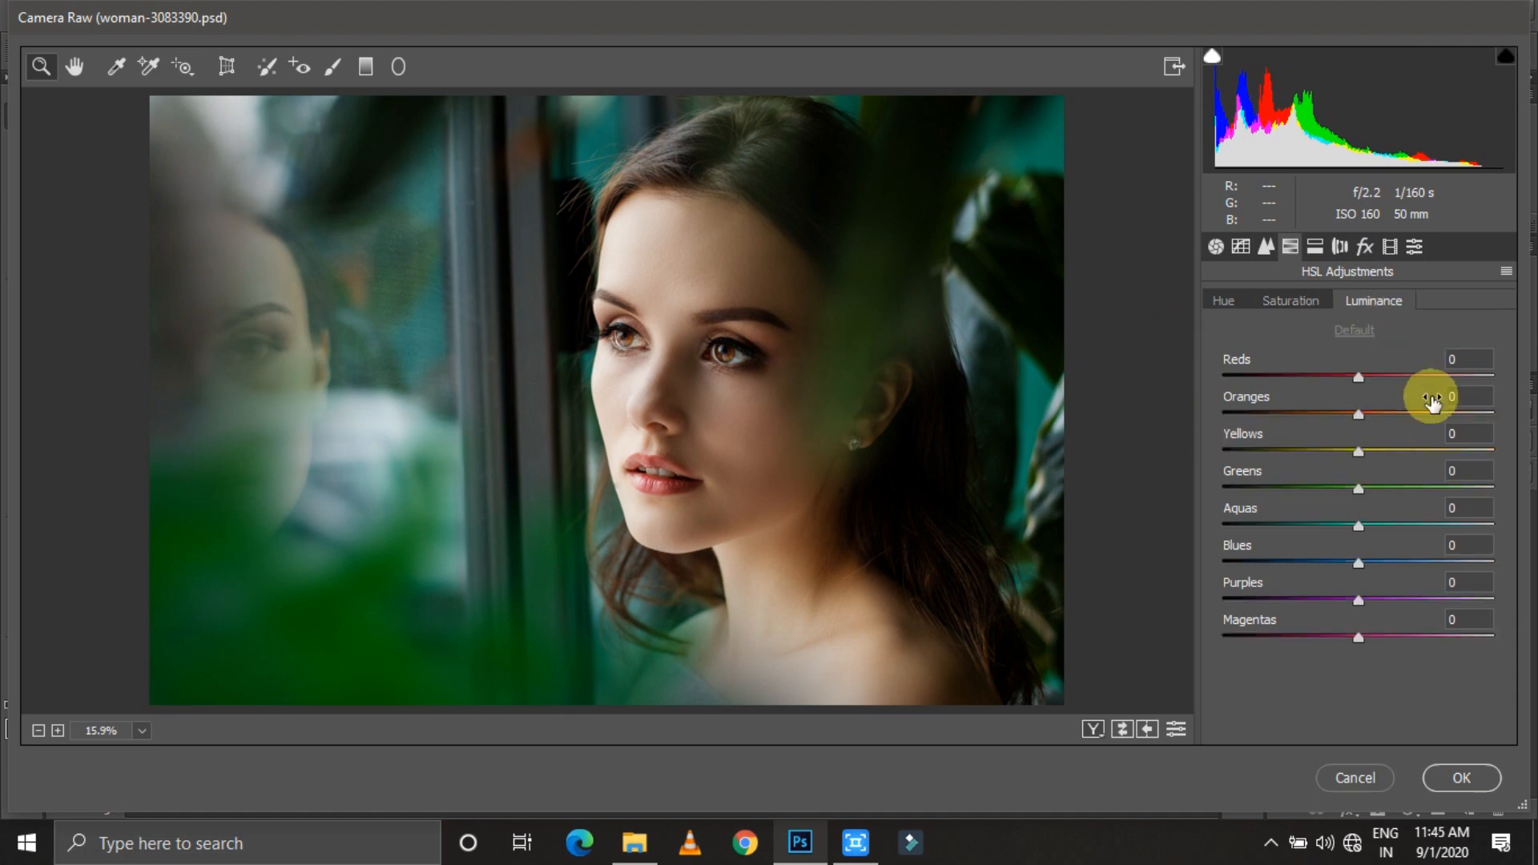
left_click(1444, 355)
scroll(1455, 357, "down", 10)
left_click(1224, 301)
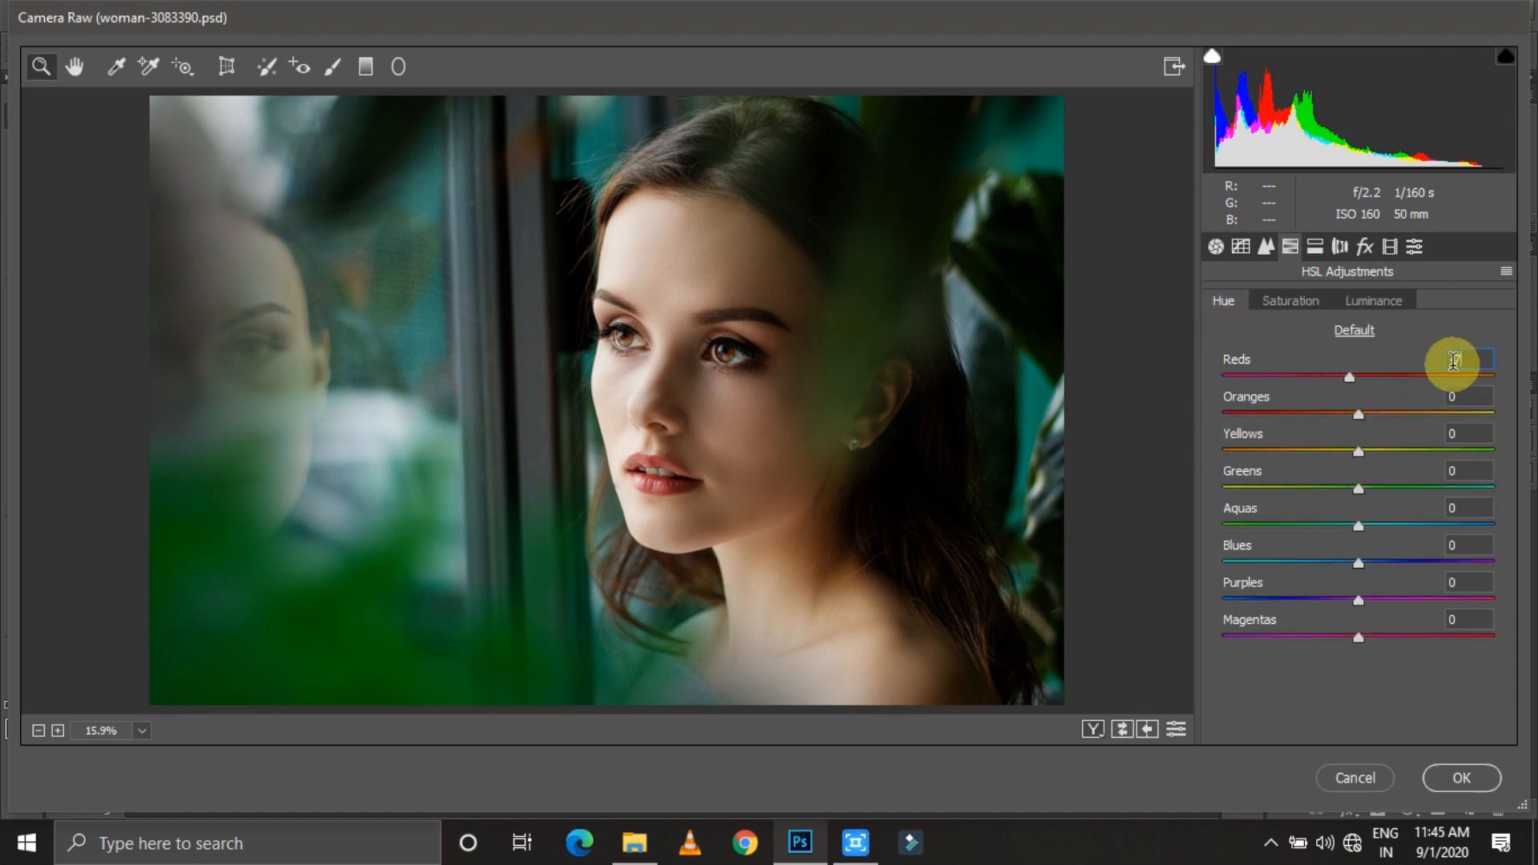
left_click(1450, 433)
key("Delete")
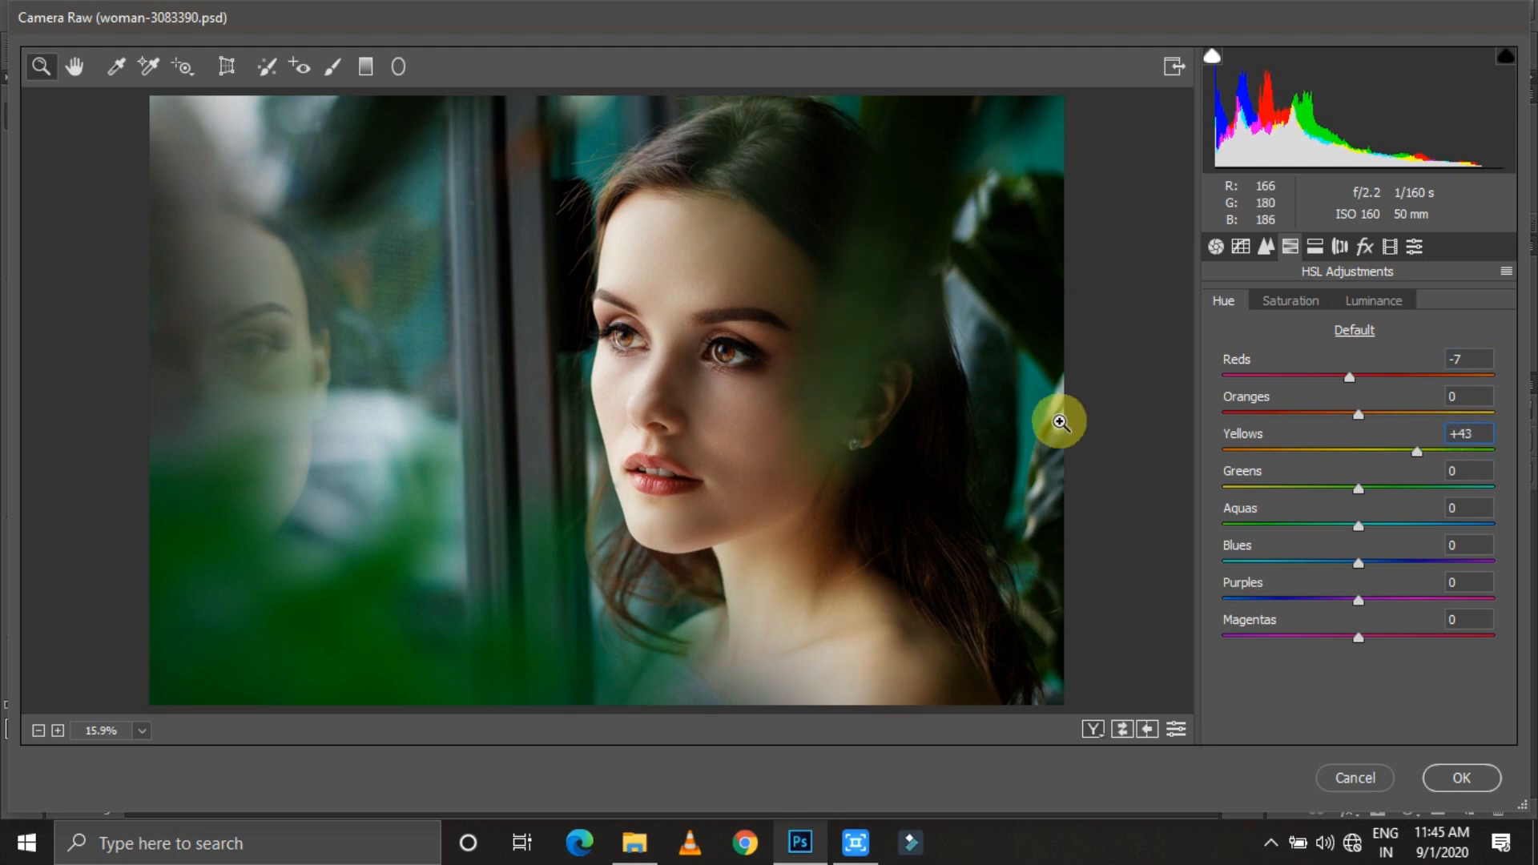
left_click(1454, 472)
type("+")
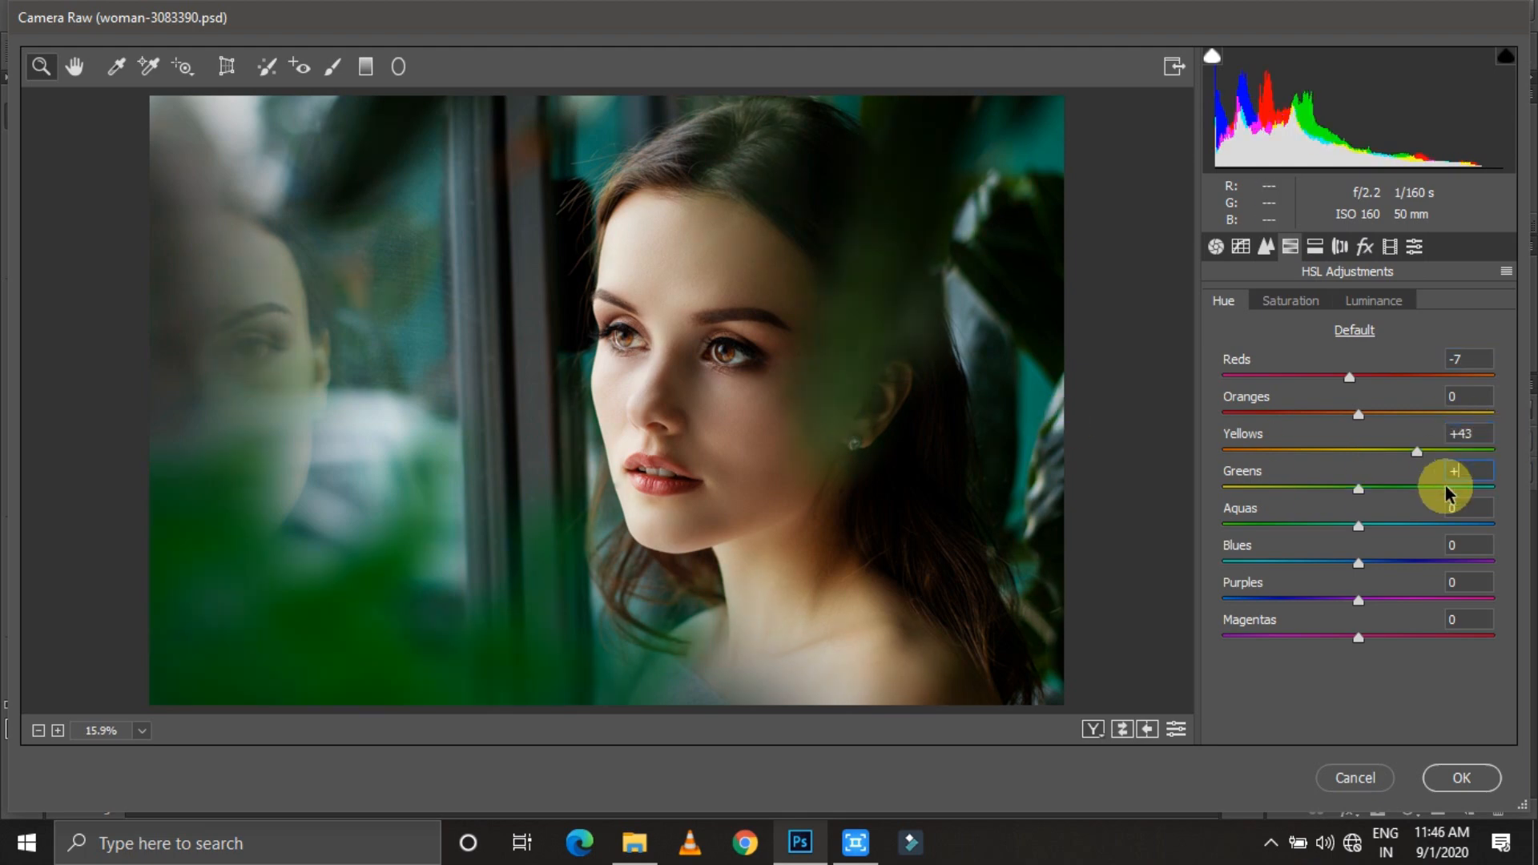
type("14")
Add a dark post-crop vignette to the photo and set Exposure to -0.20
left_click(1364, 246)
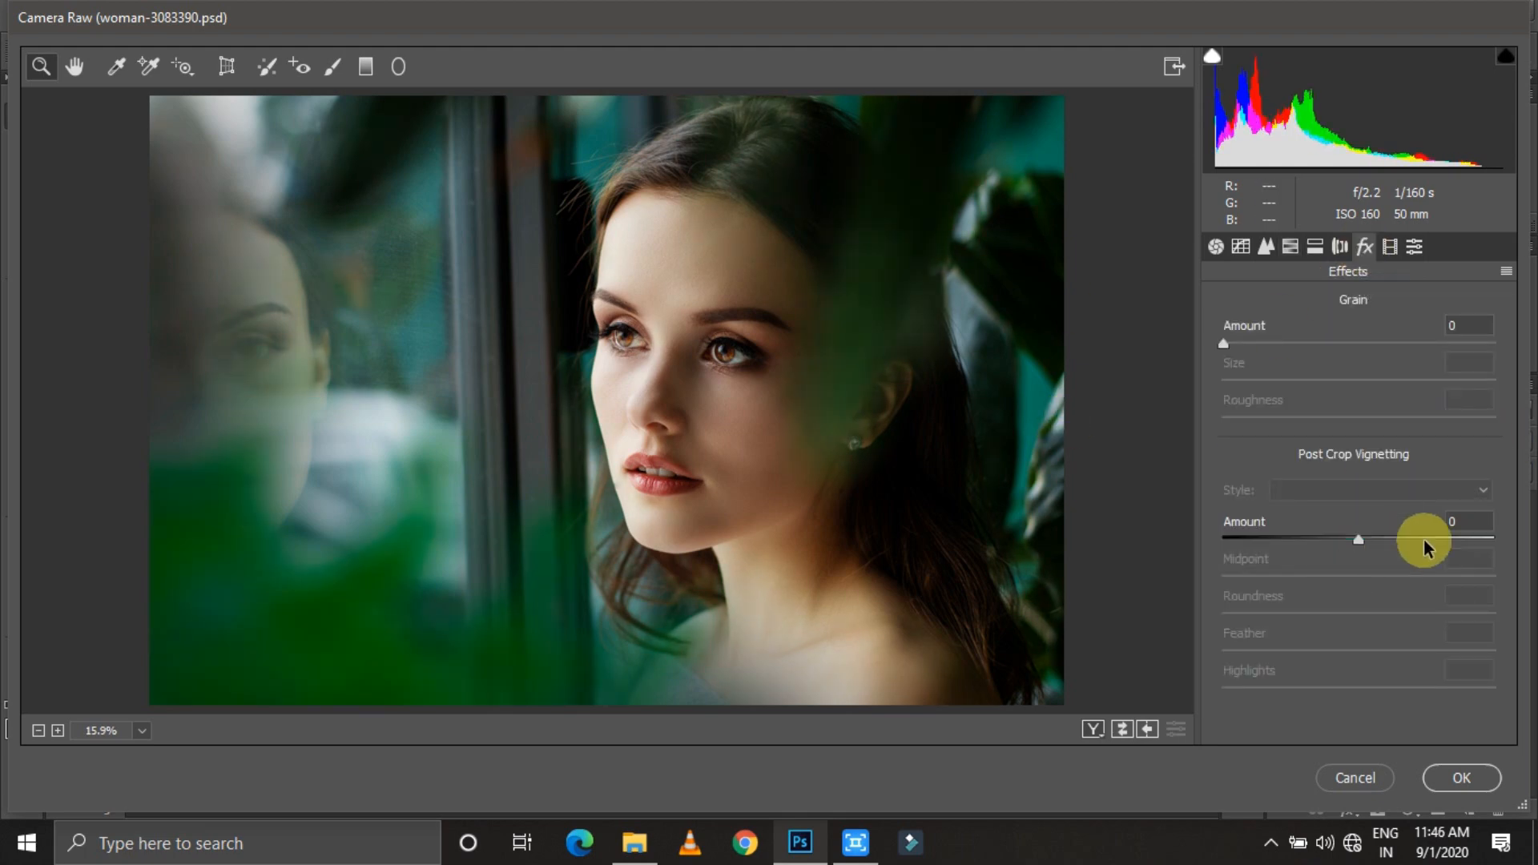
left_click_drag(1359, 540, 1304, 540)
left_click(1216, 247)
left_click(1434, 326)
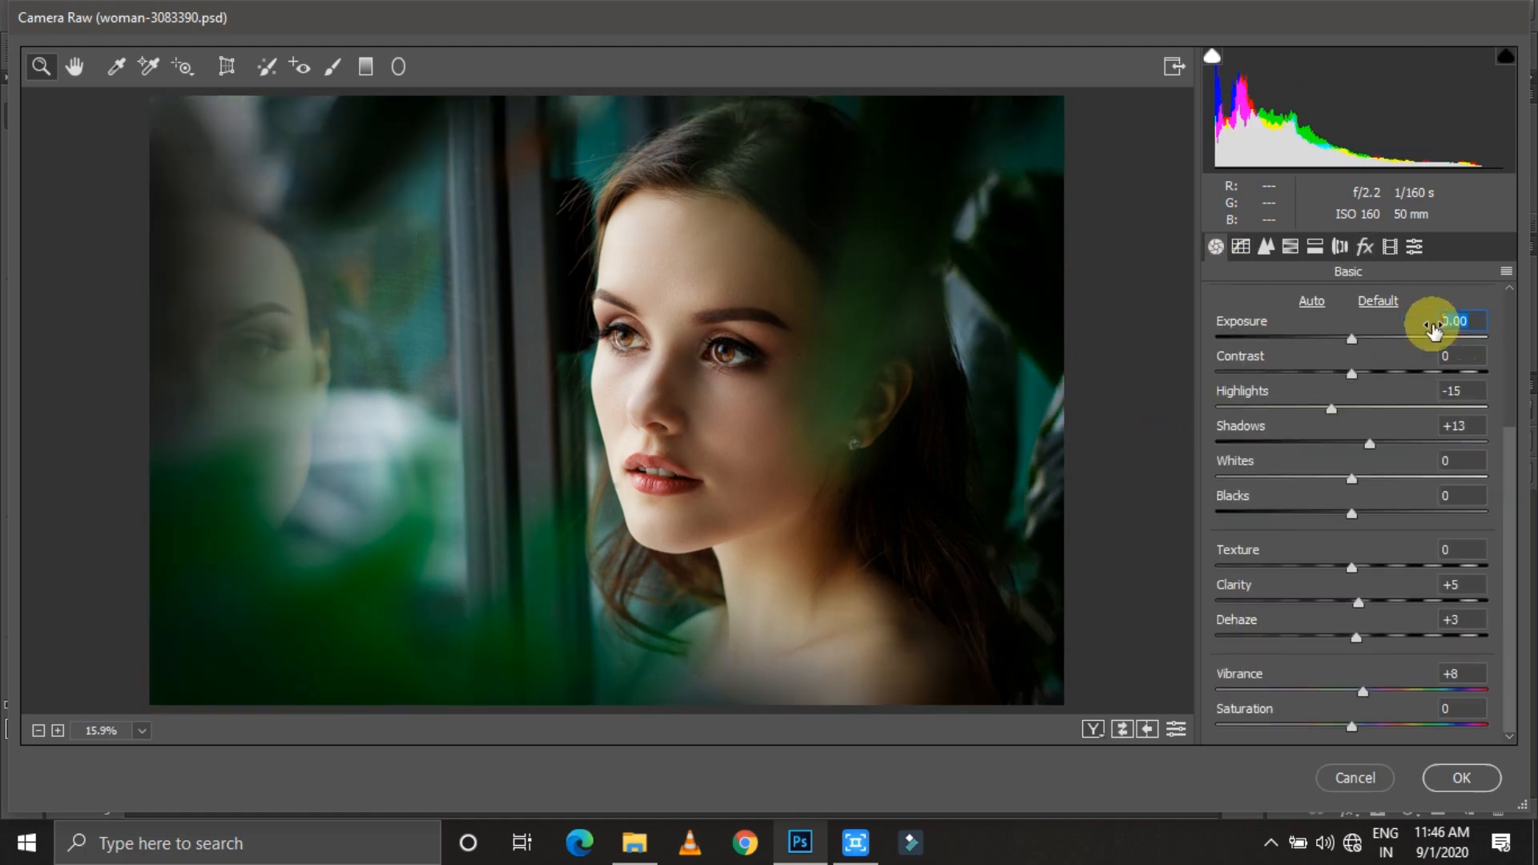
type("-0.20")
Set the white balance Tint to +2 and Temperature to -2, and apply the Camera Raw adjustments
scroll(1434, 328, "up", 3)
left_click(1462, 451)
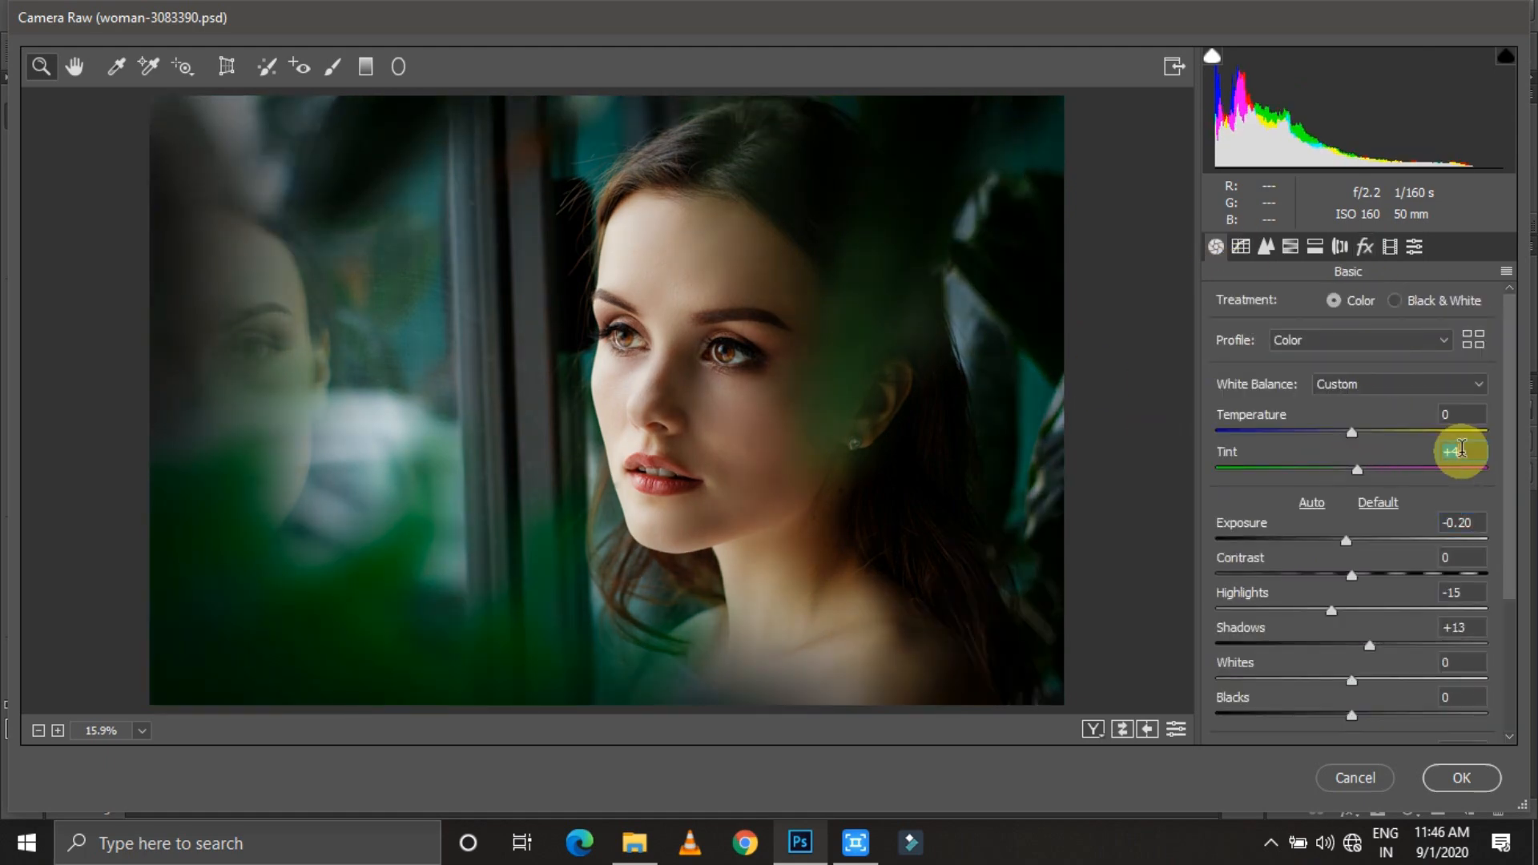
type("+2")
left_click(1442, 415)
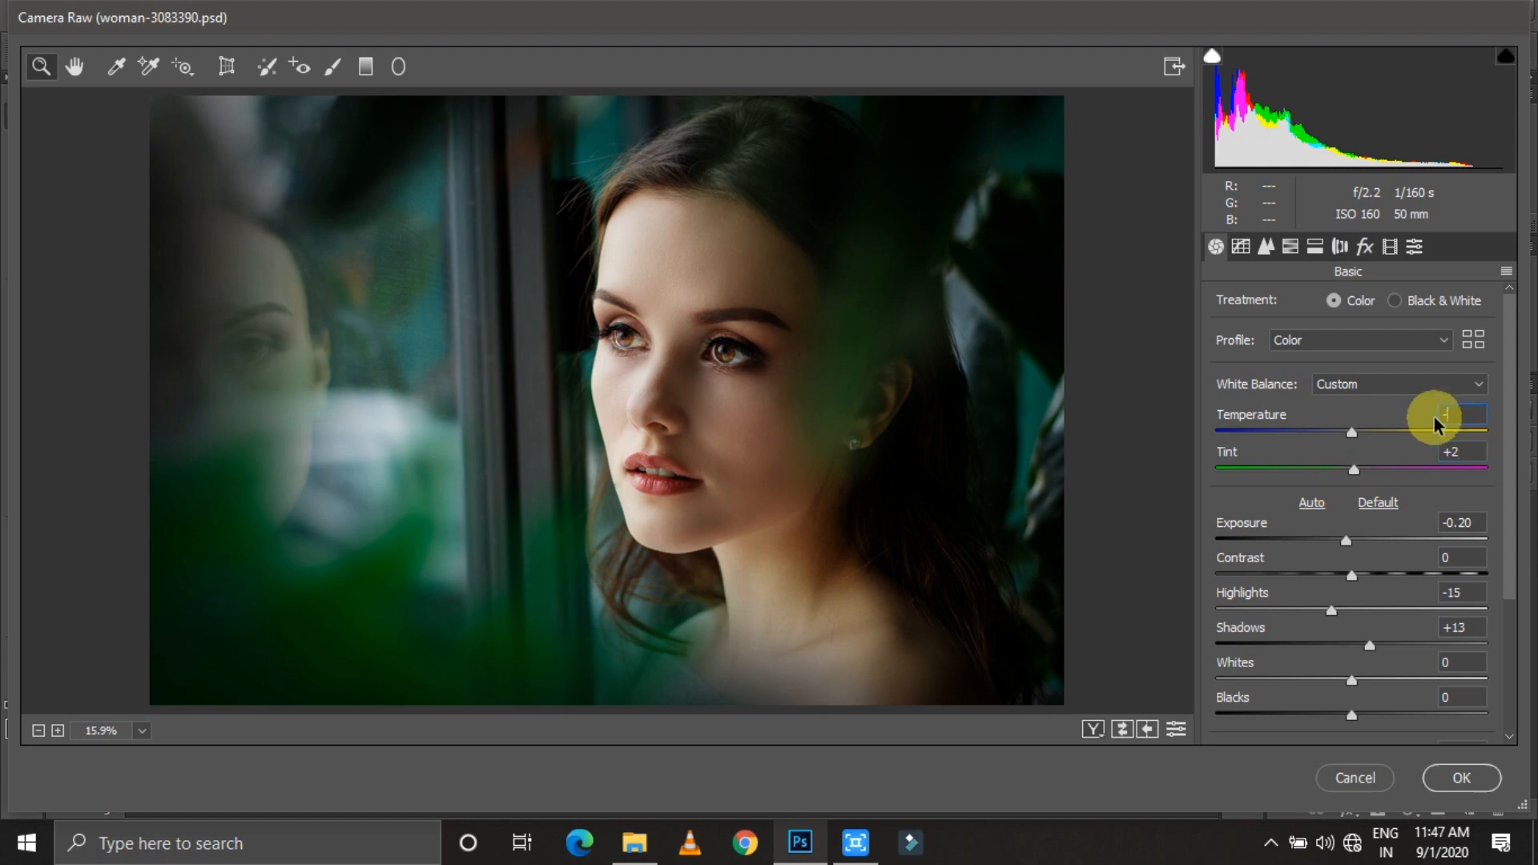
type("-2")
key("Return")
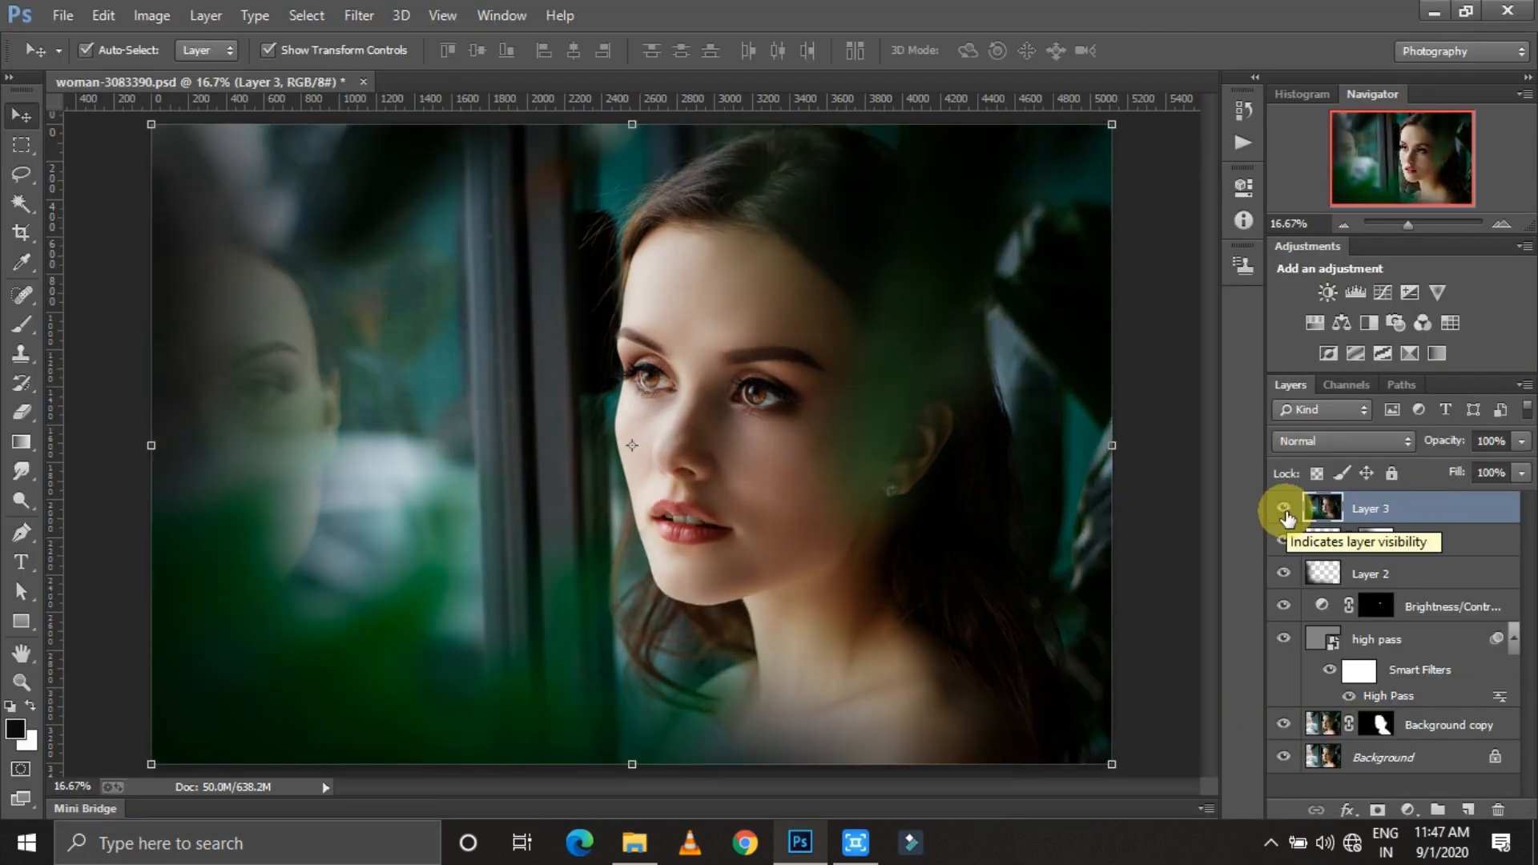
Stamp the visible layers into a new layer beneath the hidden Layer 3, and merge it with Layer 3
left_click(1283, 509)
left_click(1422, 543)
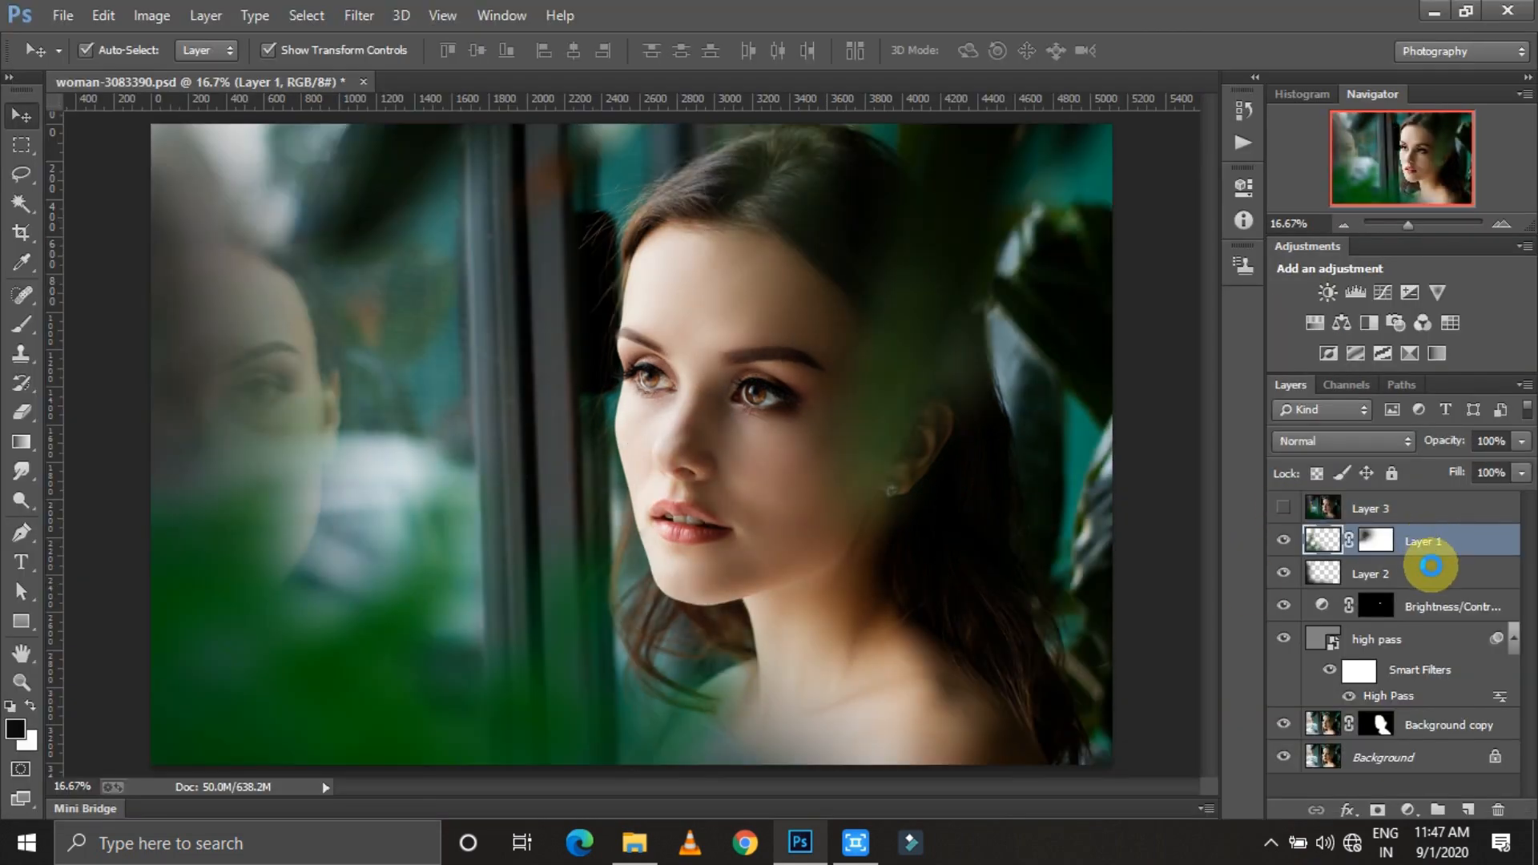
key("ctrl+shift+alt+e")
left_click(1283, 508)
left_click(1348, 519)
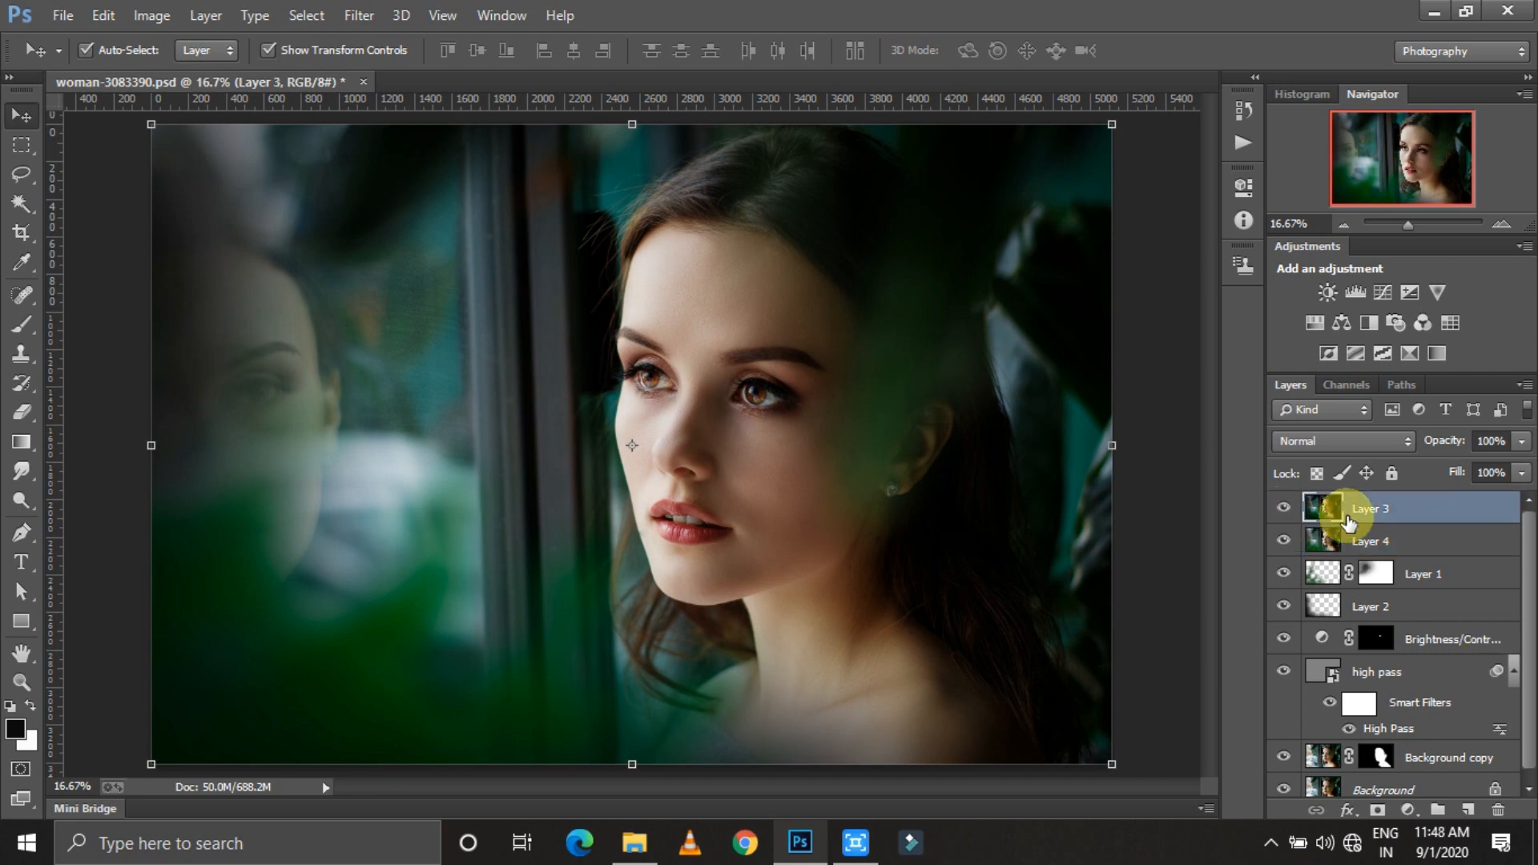
key("ctrl+e")
left_click(1282, 512)
left_click(1282, 513)
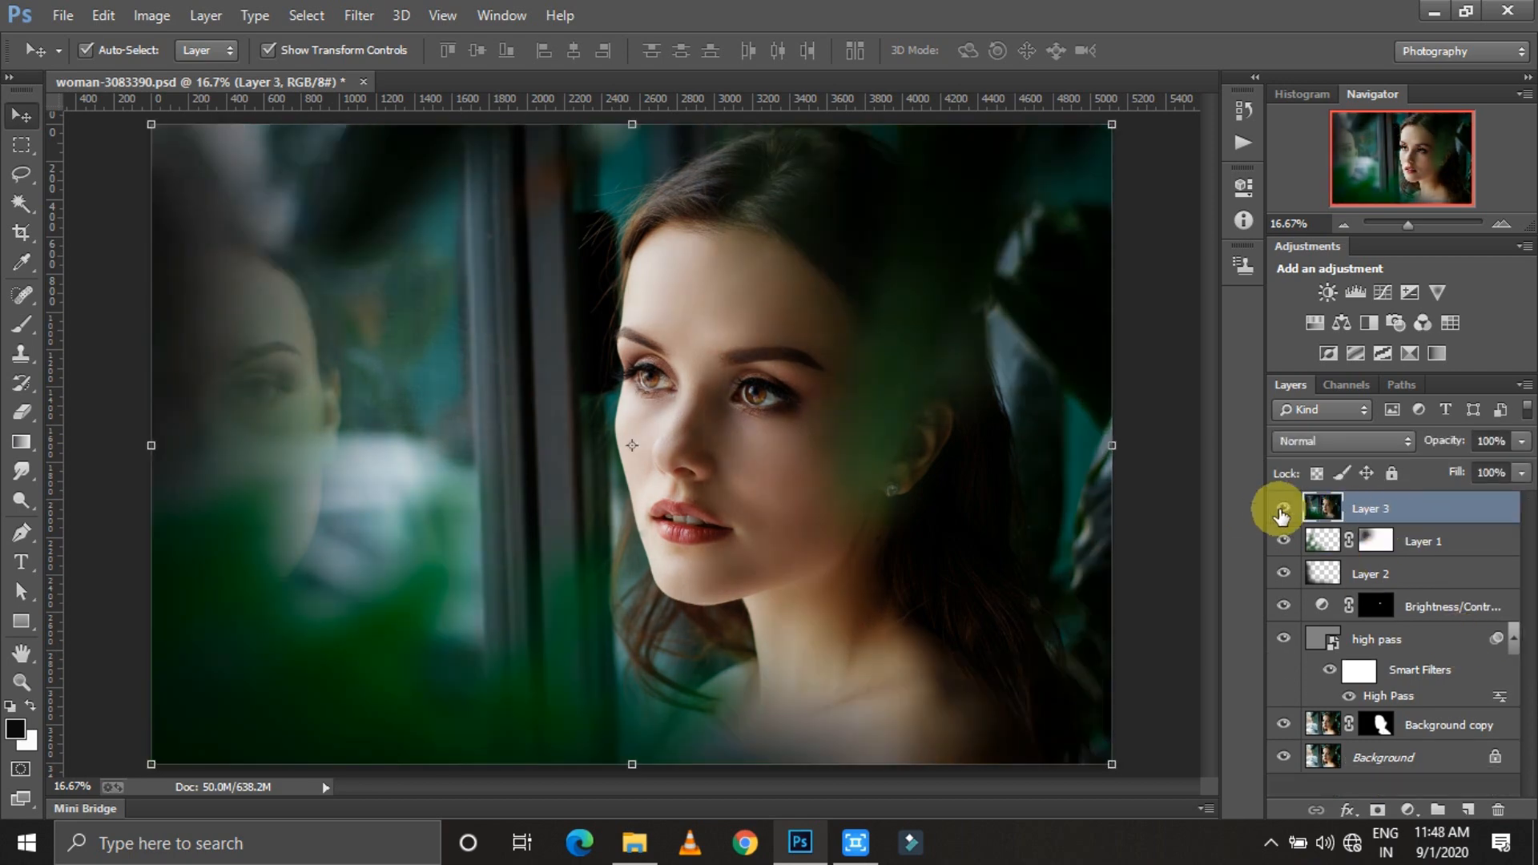
Sharpen the photo with a duplicate of Layer 3, filtered with High Pass at 2.3 pixels and blended in Overlay mode
key("ctrl+j")
left_click(359, 15)
mouse_move(401, 522)
left_click(697, 541)
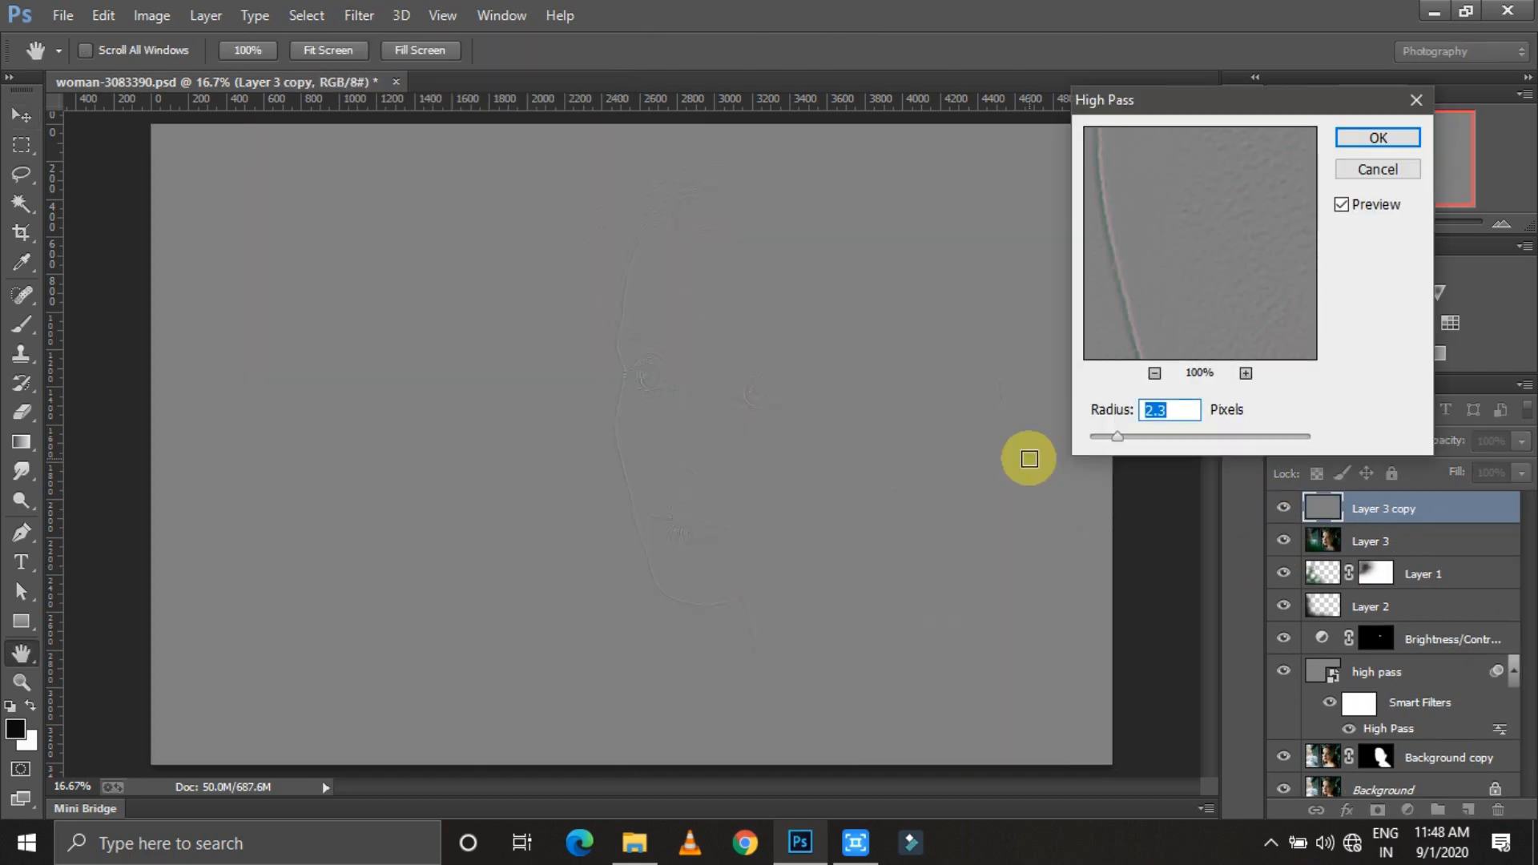
left_click(1372, 144)
left_click(1344, 441)
left_click(1308, 278)
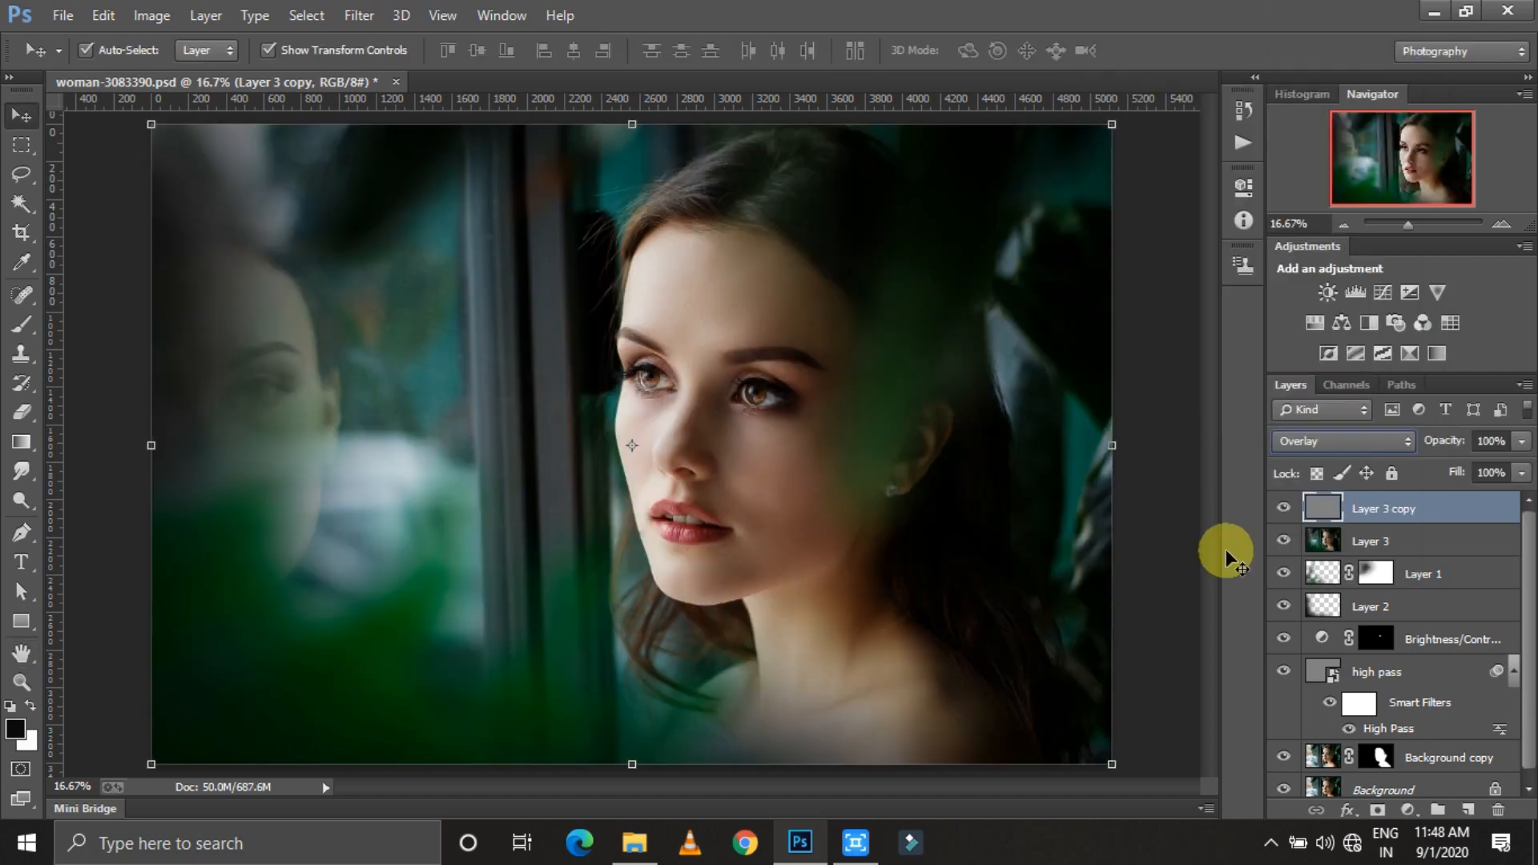
Add an Exposure adjustment layer above the sharpening layer with an offset of +0.0125
left_click(1407, 810)
left_click(1362, 481)
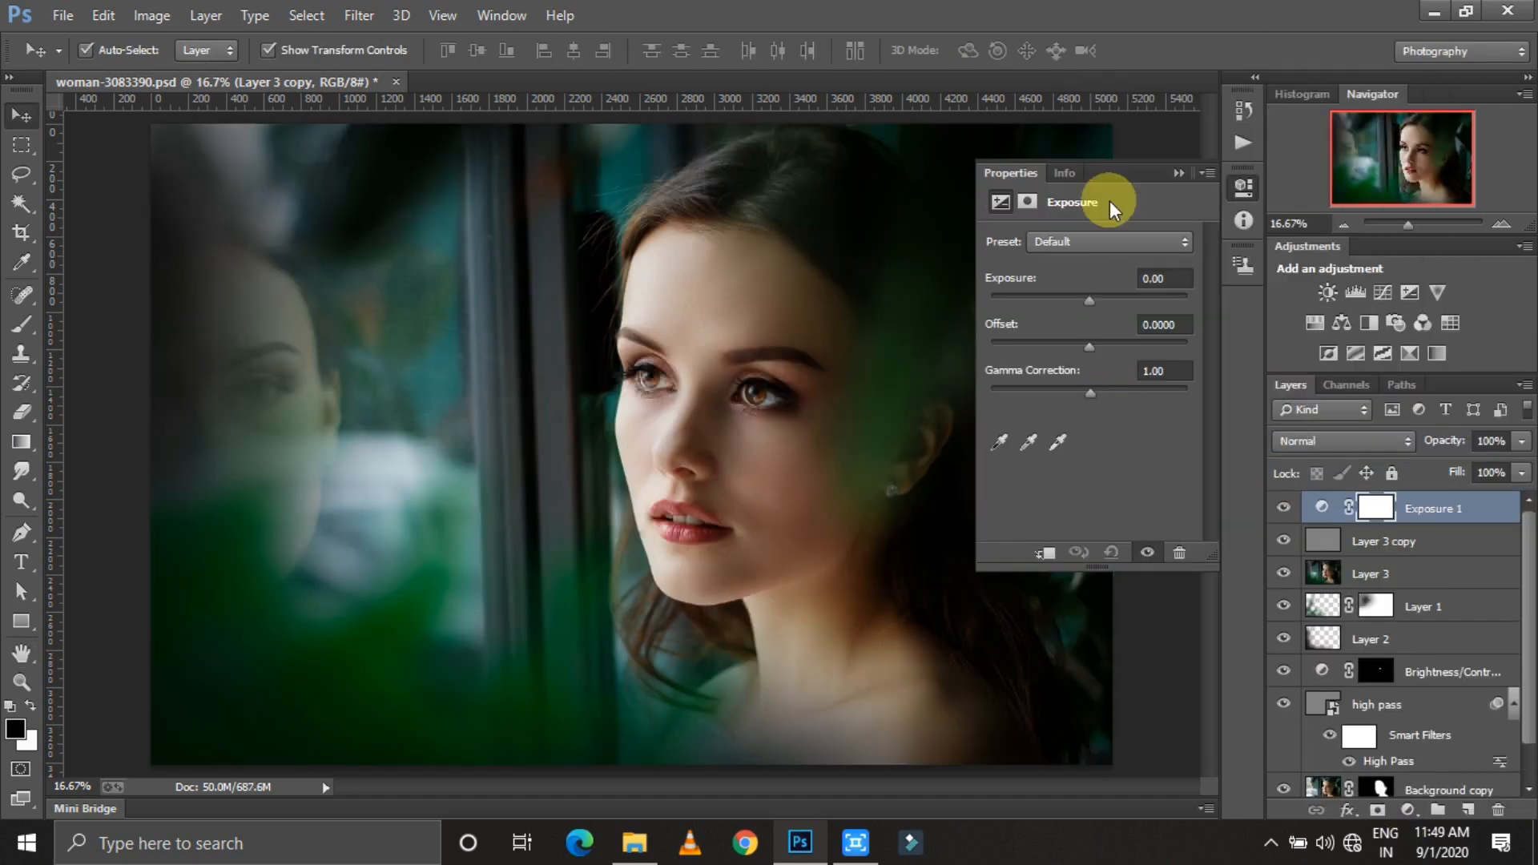
left_click_drag(1246, 363, 1209, 361)
key("BackSpace")
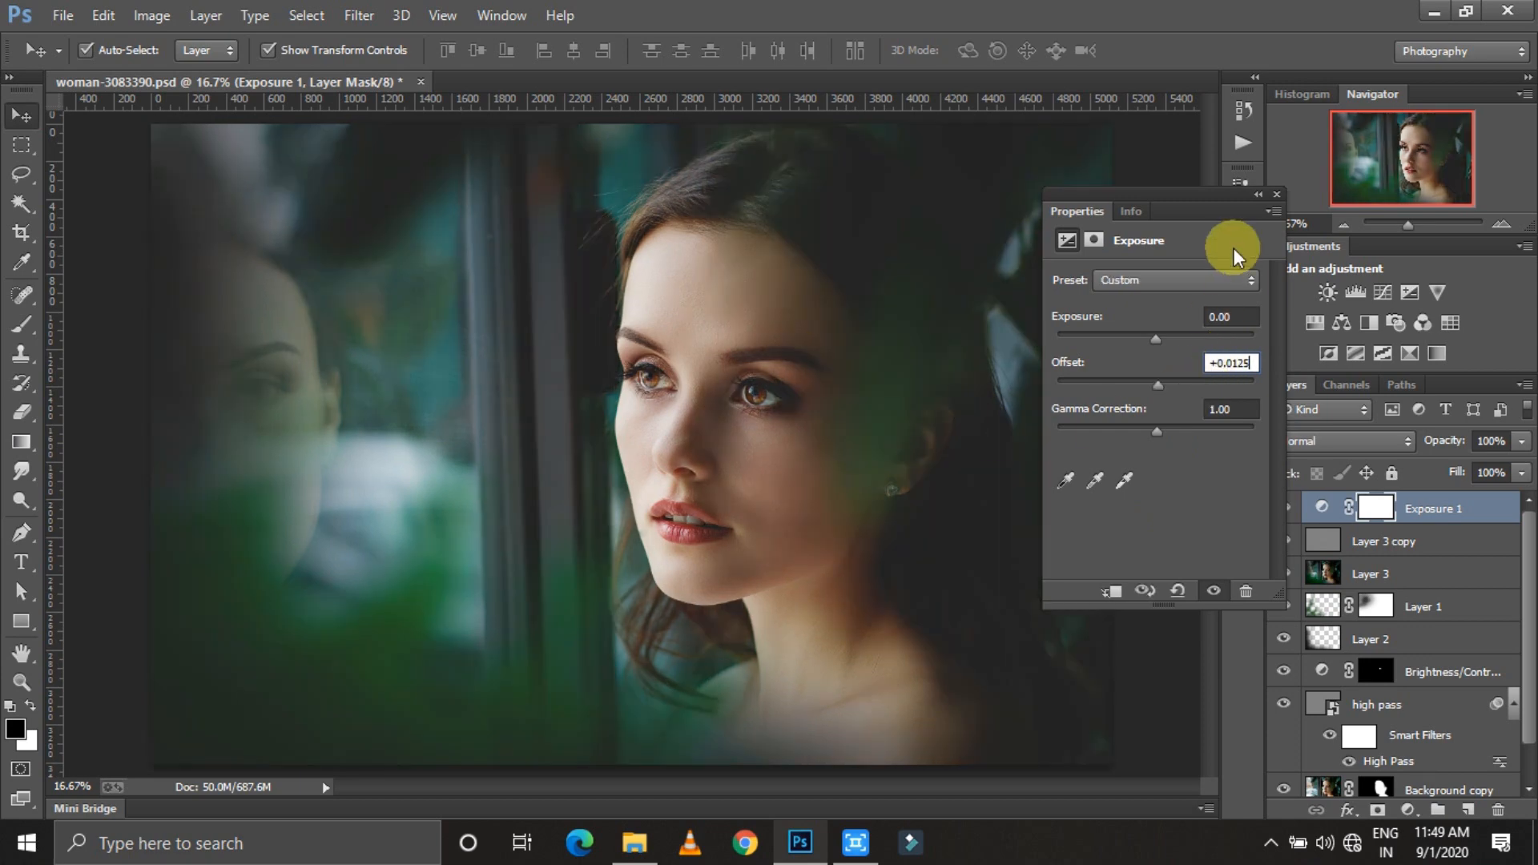
left_click(1407, 224)
left_click(1277, 195)
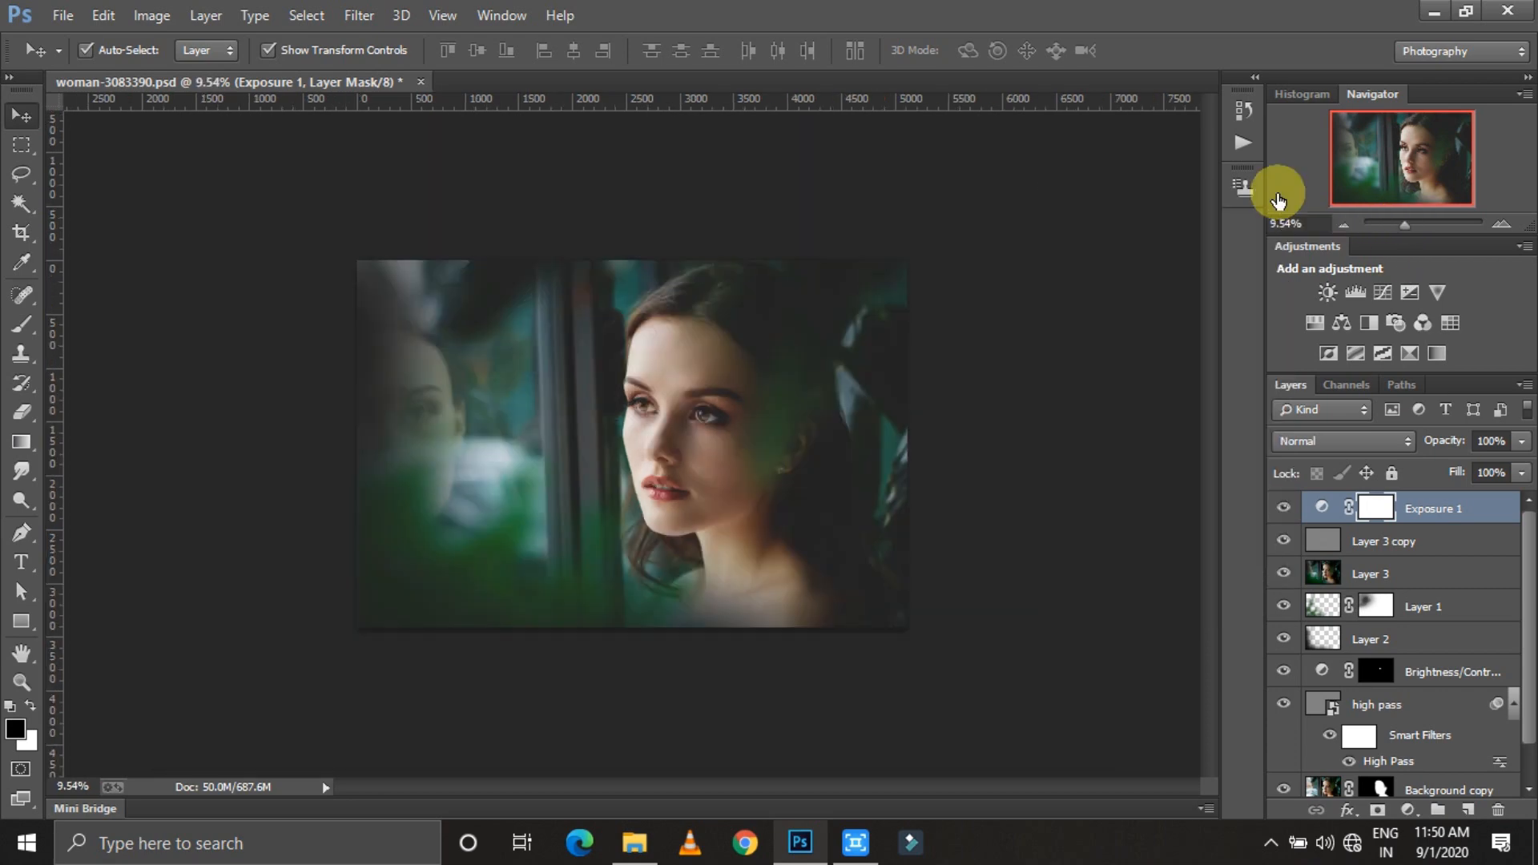
Reduce the fill of the Exposure 1 adjustment layer to 71%
left_click_drag(1406, 225, 1405, 227)
left_click(1322, 508)
left_click(1522, 442)
left_click(1521, 473)
left_click_drag(1522, 498, 1489, 502)
Add a Color Lookup adjustment layer above Exposure 1 using the HorrorBlue.3DL 3DLUT file
left_click(1407, 811)
left_click(1398, 665)
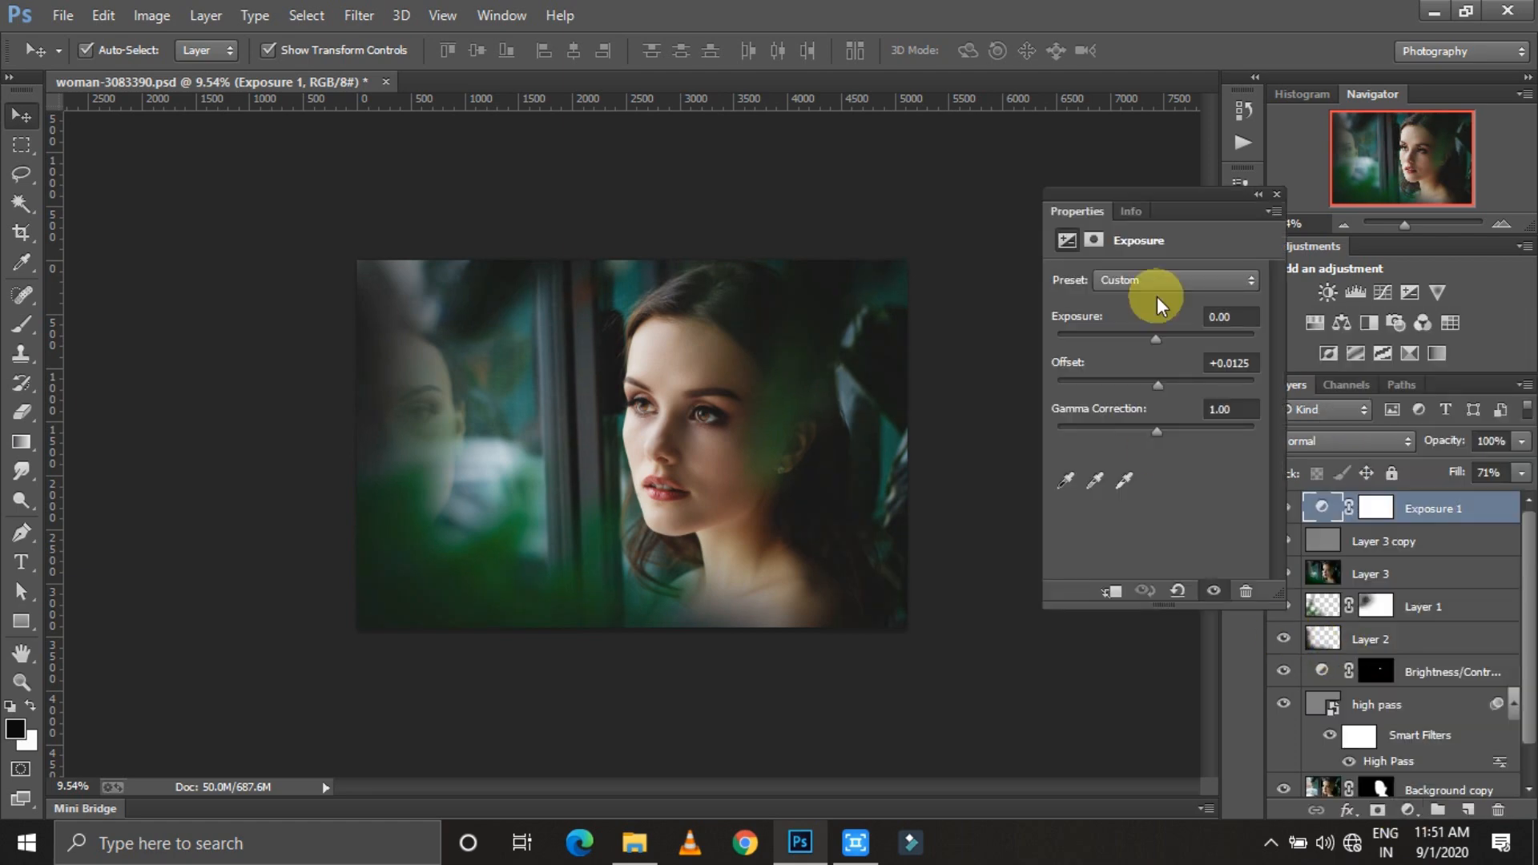
left_click(1176, 287)
left_click(1180, 454)
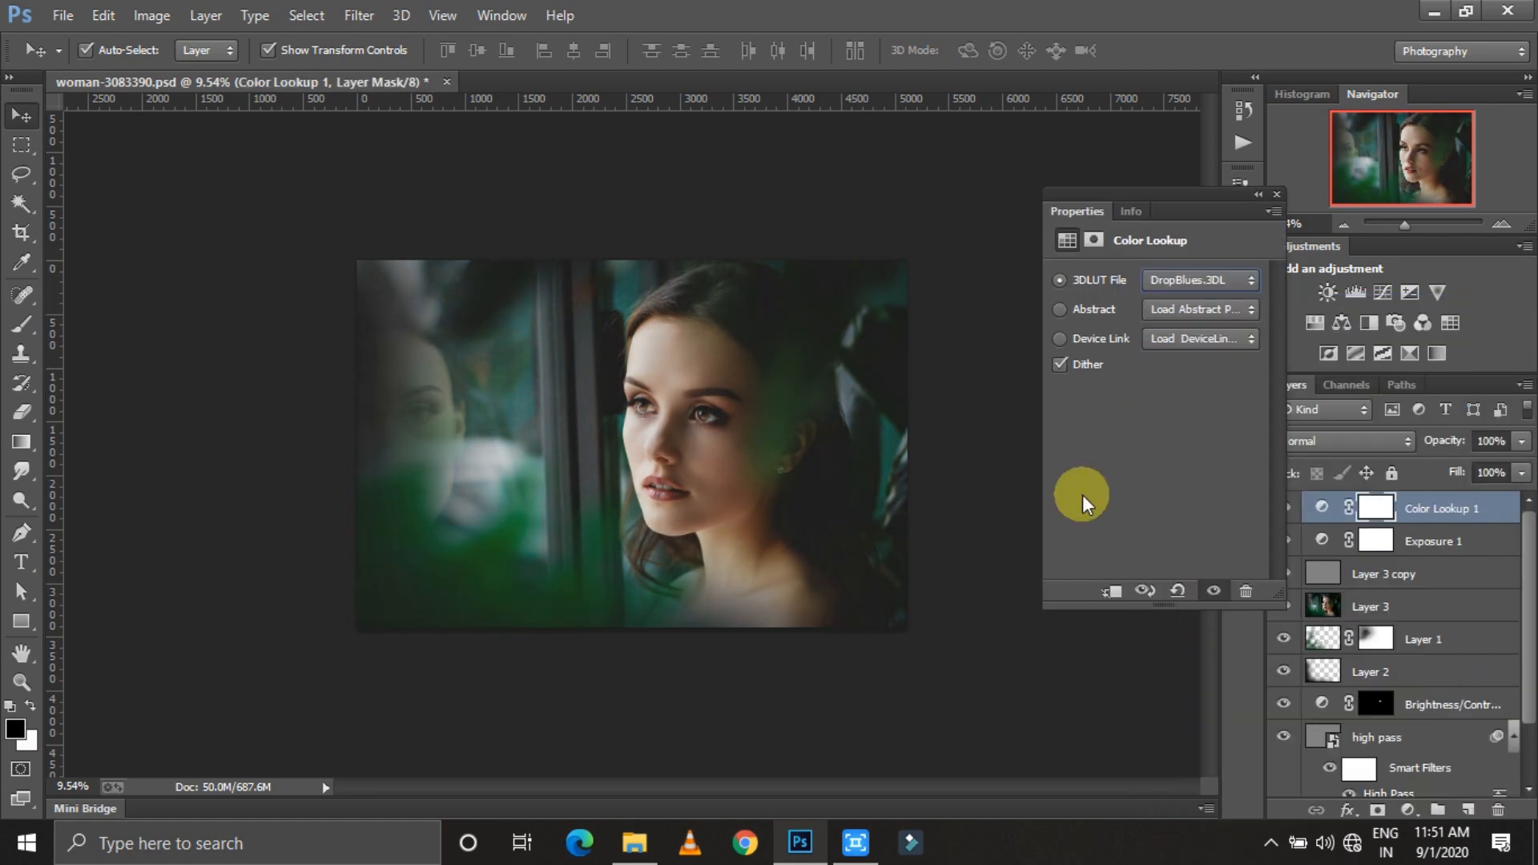
left_click(1198, 279)
left_click(1194, 625)
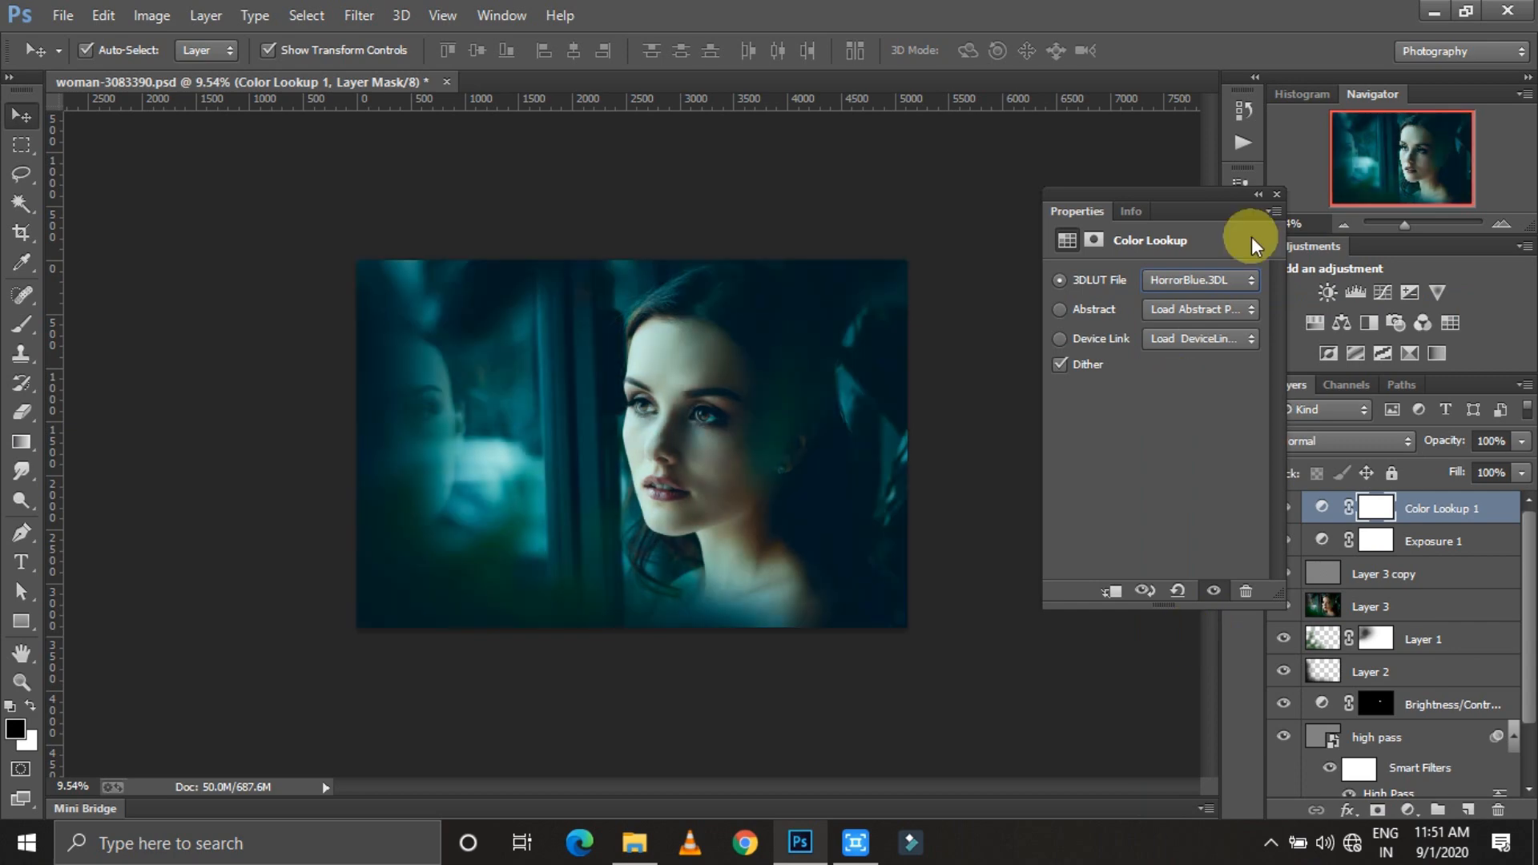
Lower the opacity of the Color Lookup 1 layer to 9%
left_click(1277, 194)
left_click(1521, 442)
left_click_drag(1521, 465, 1423, 466)
Flatten the image and duplicate the resulting Background layer
left_click(1423, 507)
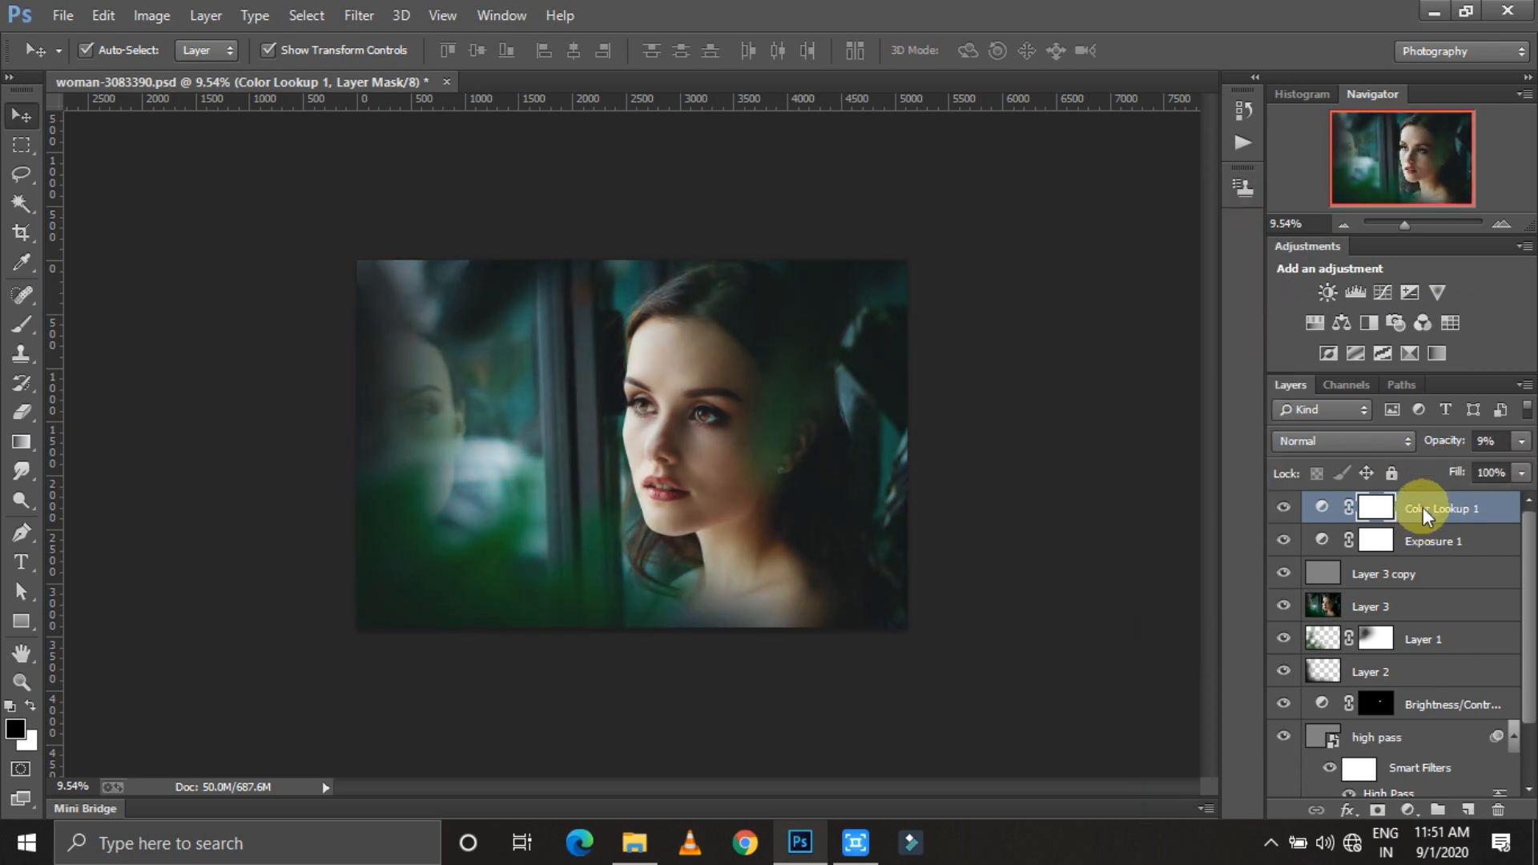
right_click(1423, 507)
left_click(1013, 692)
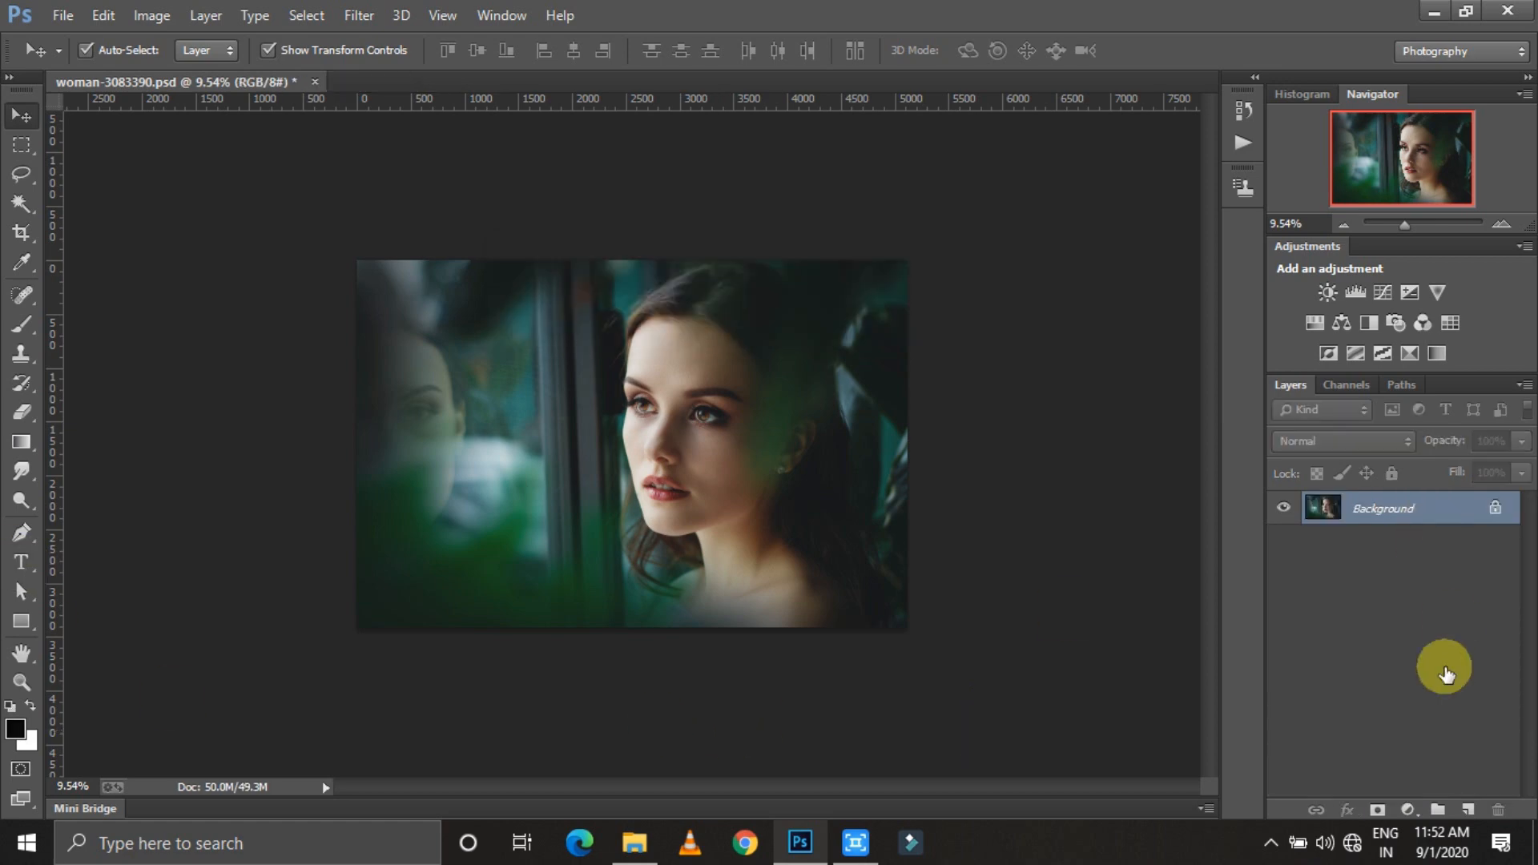
key("ctrl+j")
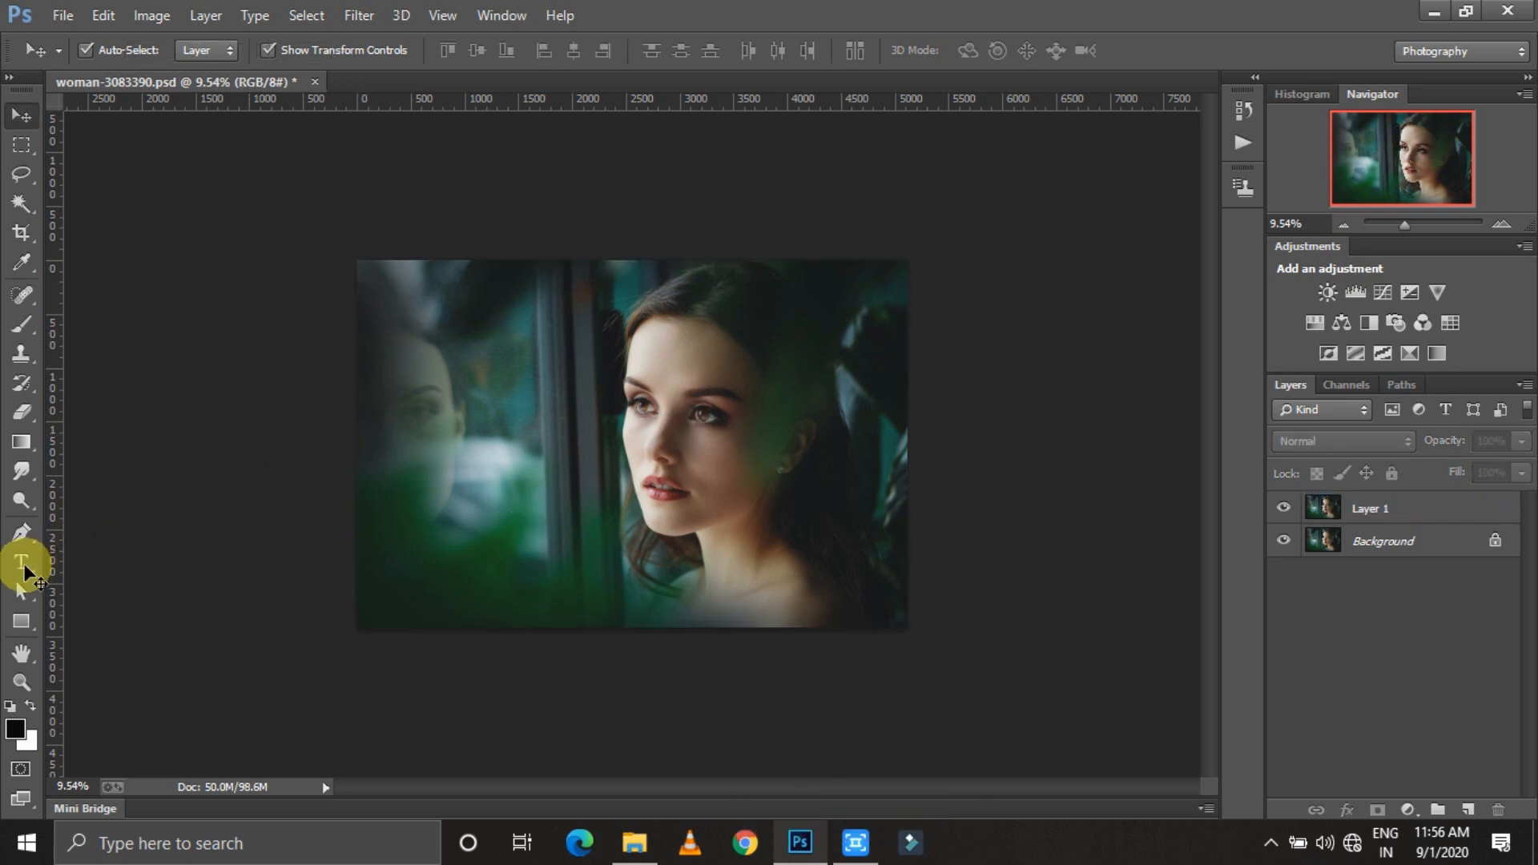
Add the text "Outdoor portrait" in the photo's lower-left corner and enlarge it
left_click(22, 565)
left_click(389, 563)
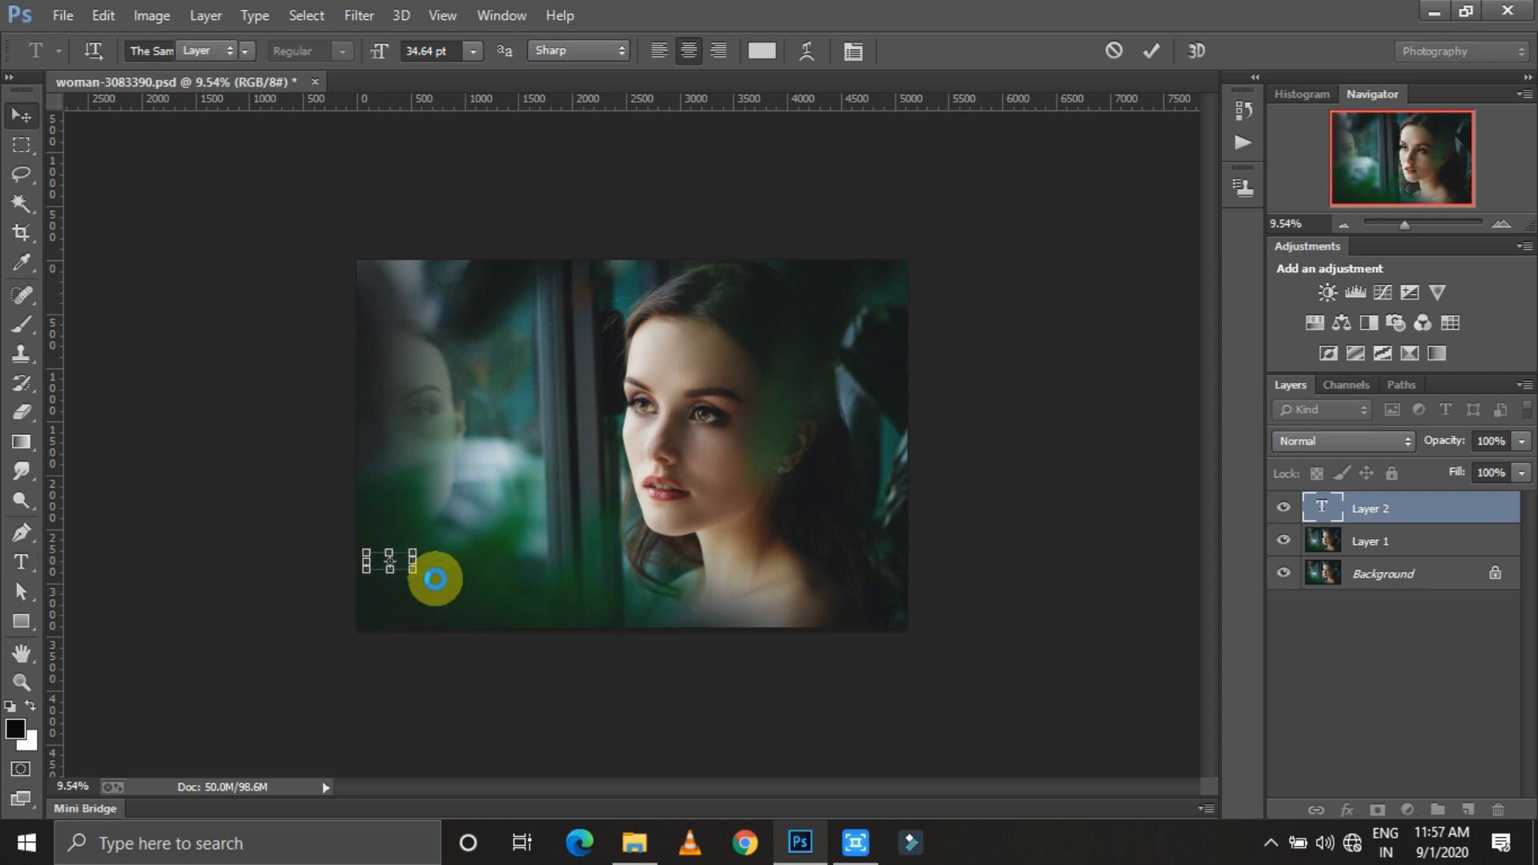
key("ctrl+Return")
key("ctrl+t")
left_click_drag(418, 572, 446, 591)
left_click(1016, 51)
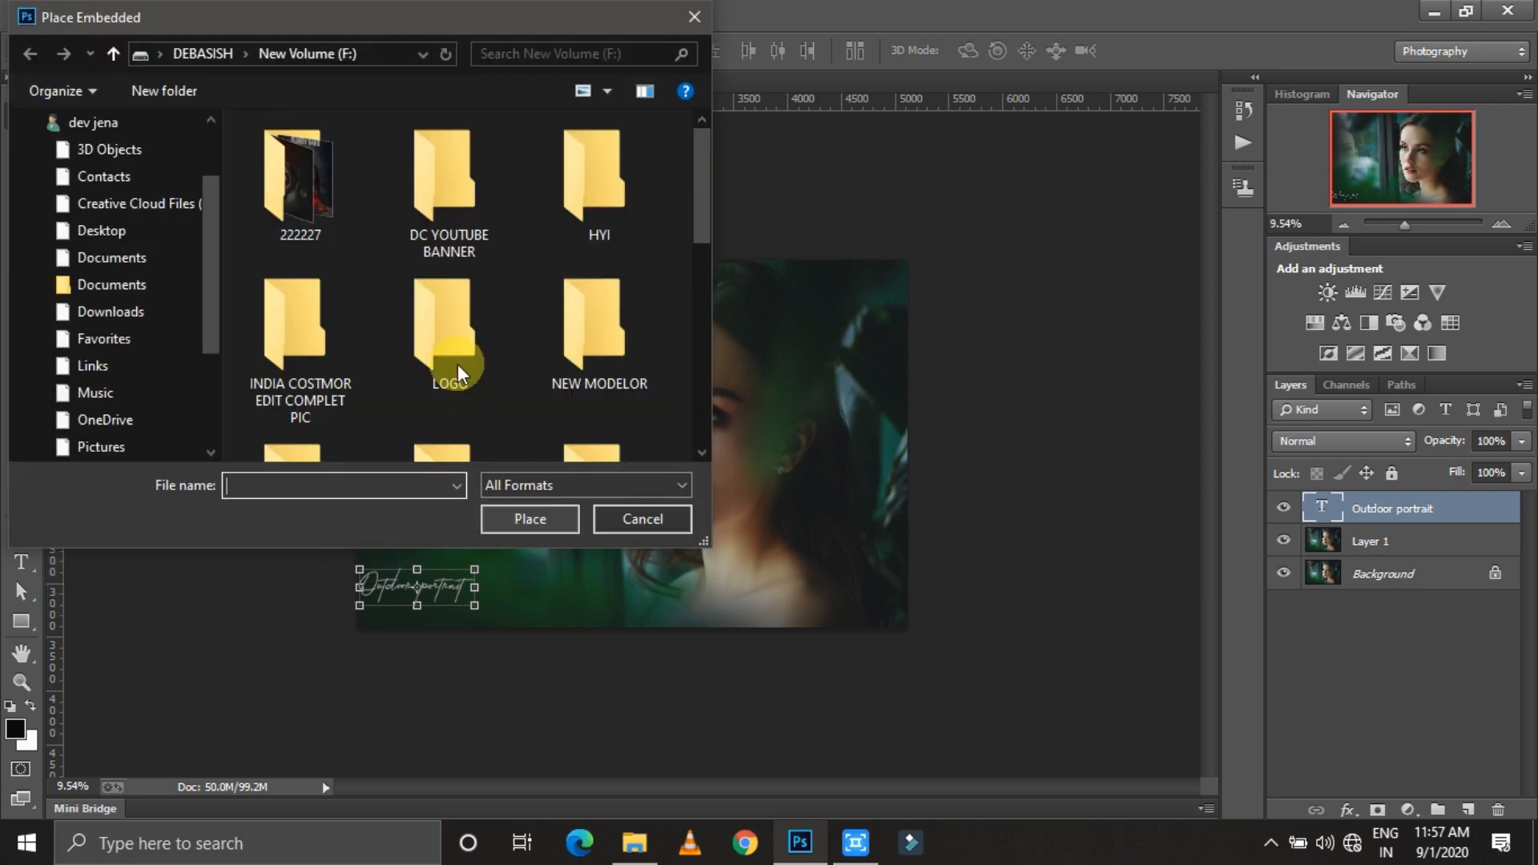
Place the "dev dev dc" image from the LOGO folder as an embedded file
double_click(456, 370)
double_click(446, 367)
double_click(315, 233)
scroll(449, 305, "down", 3)
left_click(599, 232)
left_click(542, 525)
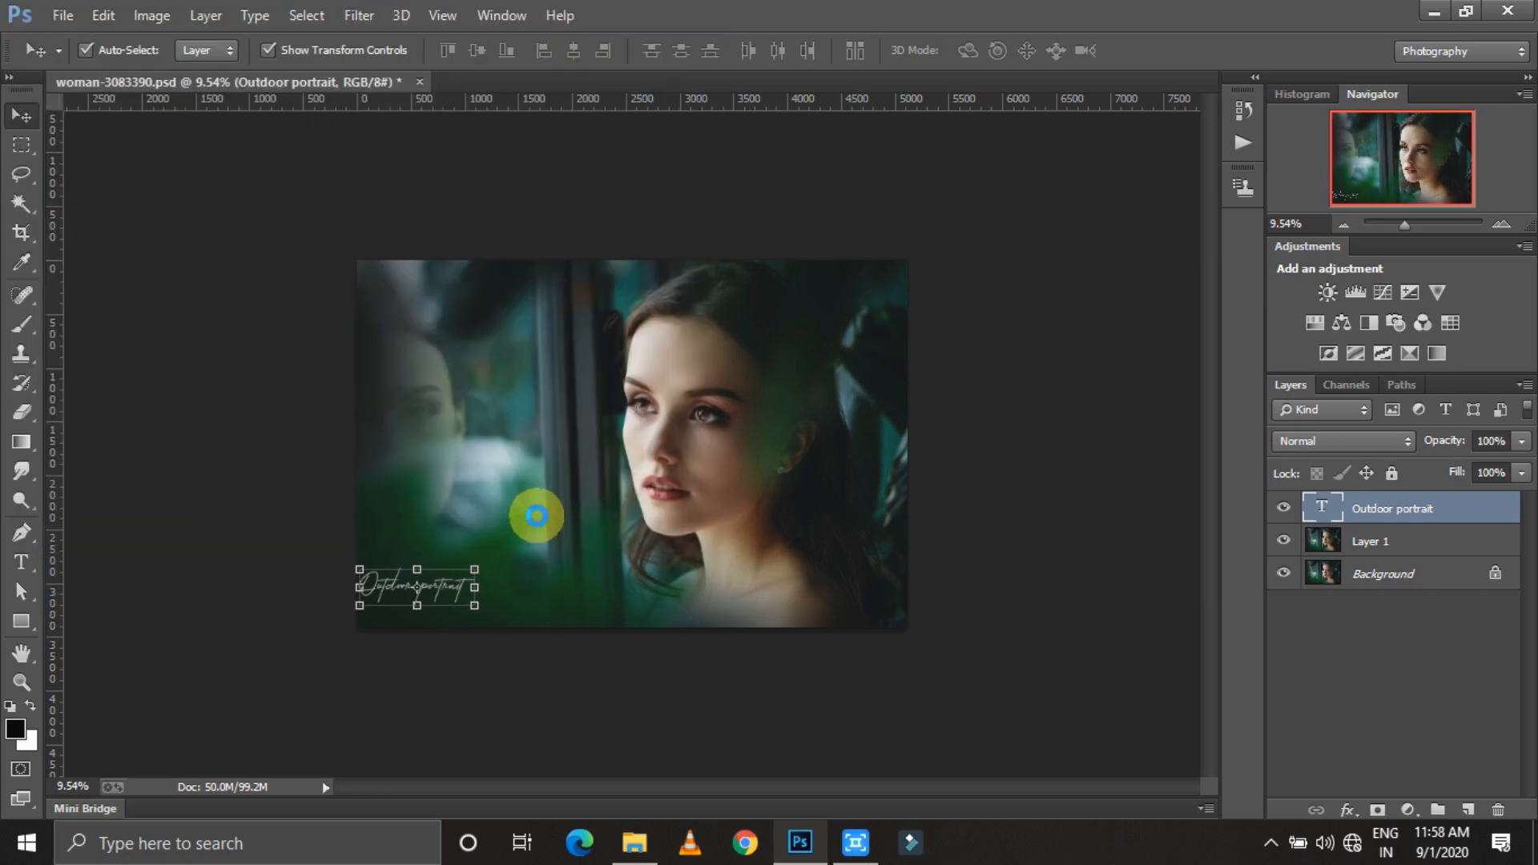
Position the placed credit line at the photo's lower-left edge and set its blending mode to Screen
left_click_drag(532, 516, 453, 590)
key("shift+alt+s")
key("Return")
Reposition the "Outdoor portrait" text just above the credit line
left_click(449, 585)
left_click(268, 49)
left_click(425, 585)
left_click(1309, 543)
key("ctrl+t")
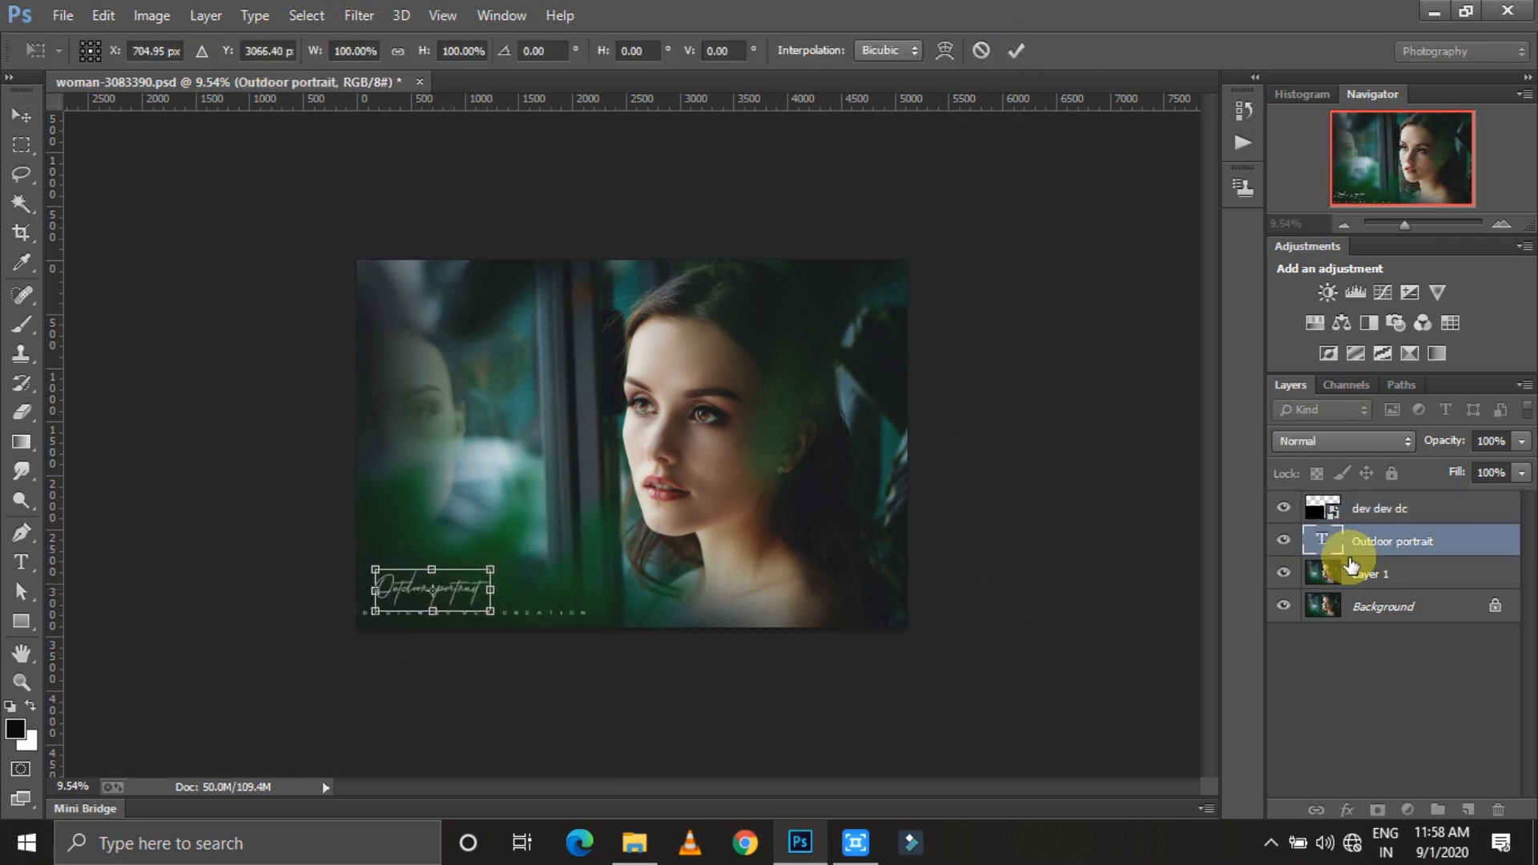
left_click(1015, 51)
Place the "my won my logo" file as an embedded image above the "dev dev dc" layer
left_click(1380, 575)
left_click(1362, 509)
left_click(62, 16)
left_click(120, 390)
scroll(556, 401, "down", 5)
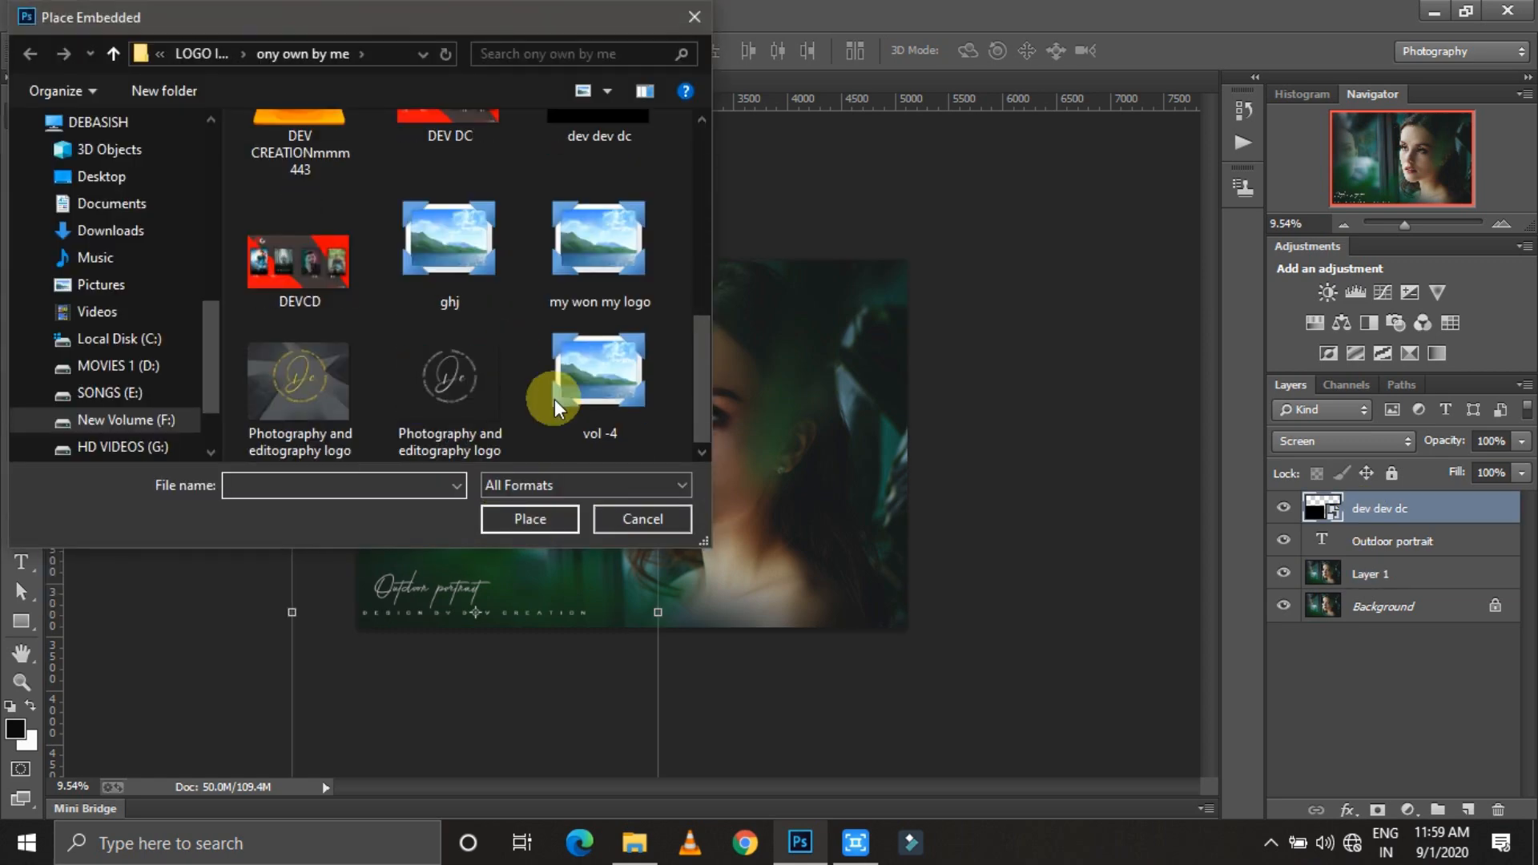
left_click(594, 248)
left_click(532, 521)
Move the placed logo to the photo's upper-right corner and set its blending mode to Screen
left_click_drag(648, 442, 910, 275)
left_click(1344, 441)
left_click(1311, 192)
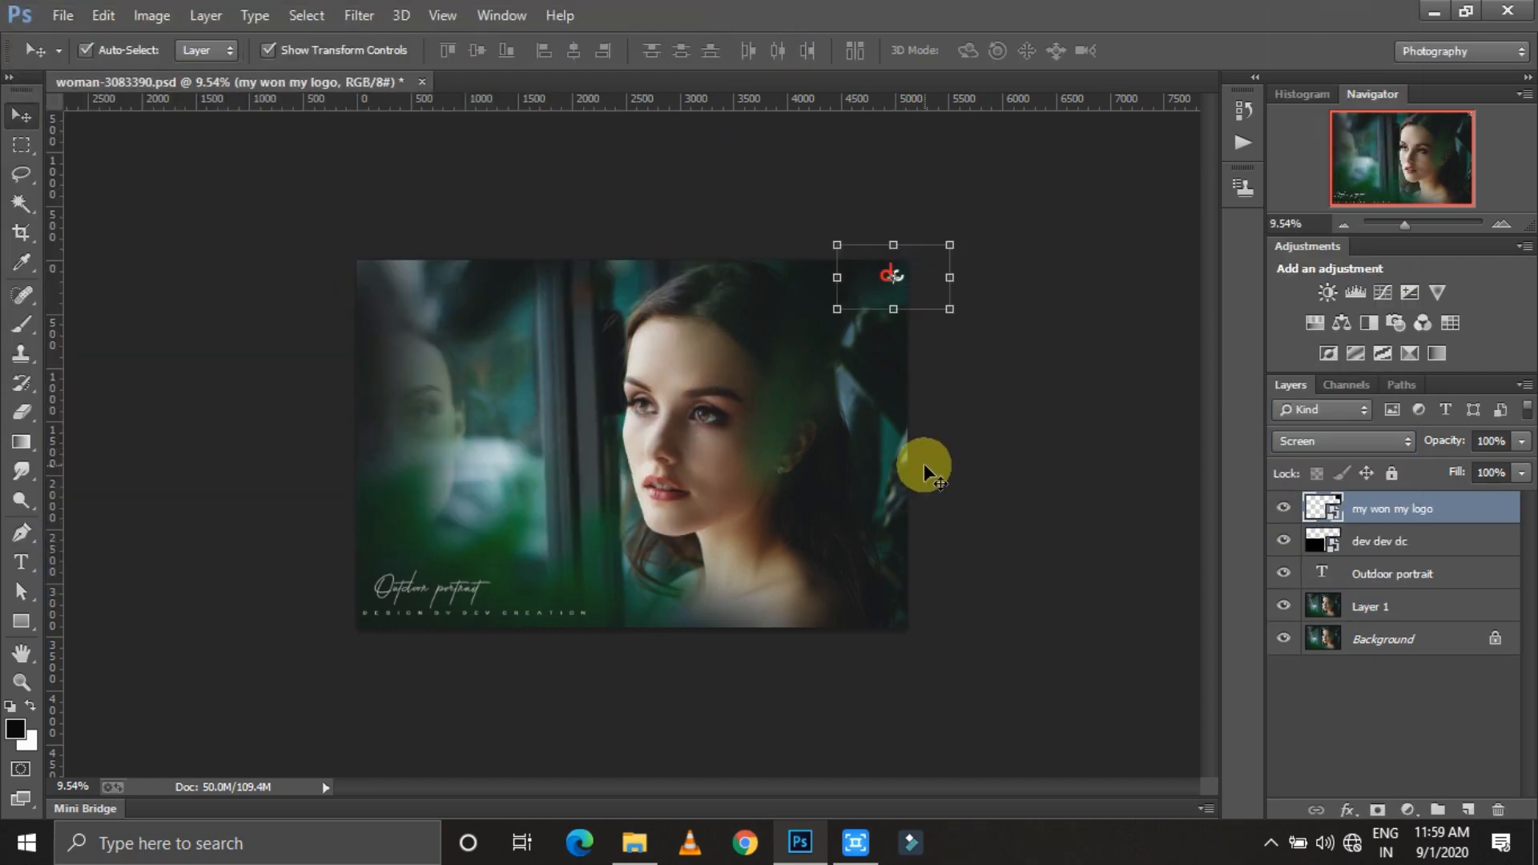
Flatten the text, credit line and logo layers into a single background
right_click(1466, 511)
left_click(63, 16)
right_click(1430, 510)
left_click(1226, 232)
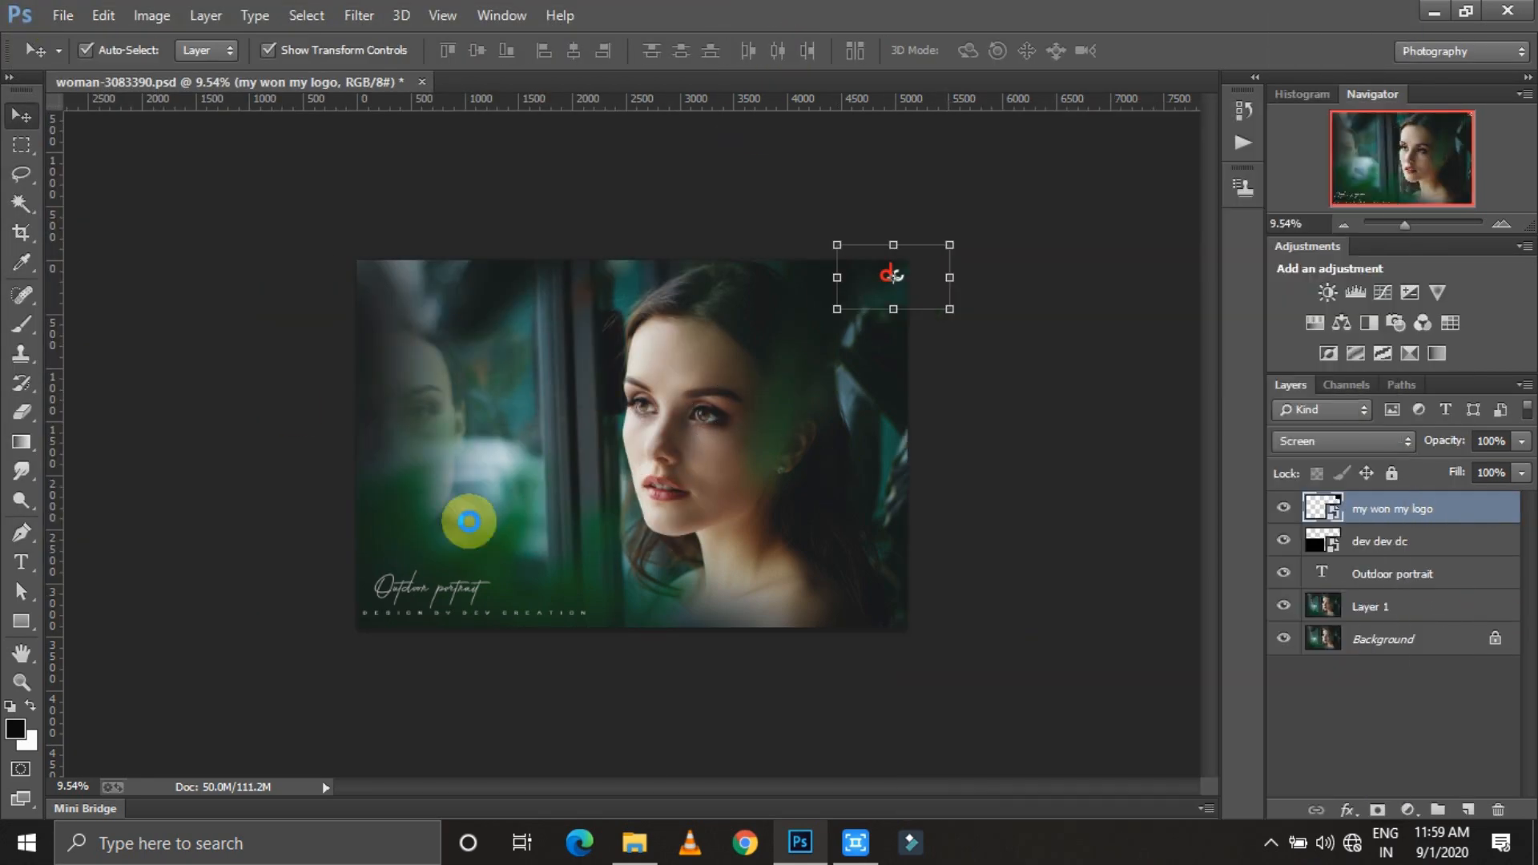
Save the flattened image as a JPEG named "youtube model" on New Volume (F:)
left_click(62, 16)
left_click(95, 223)
left_click(334, 470)
left_click(241, 608)
left_click(305, 440)
type("you")
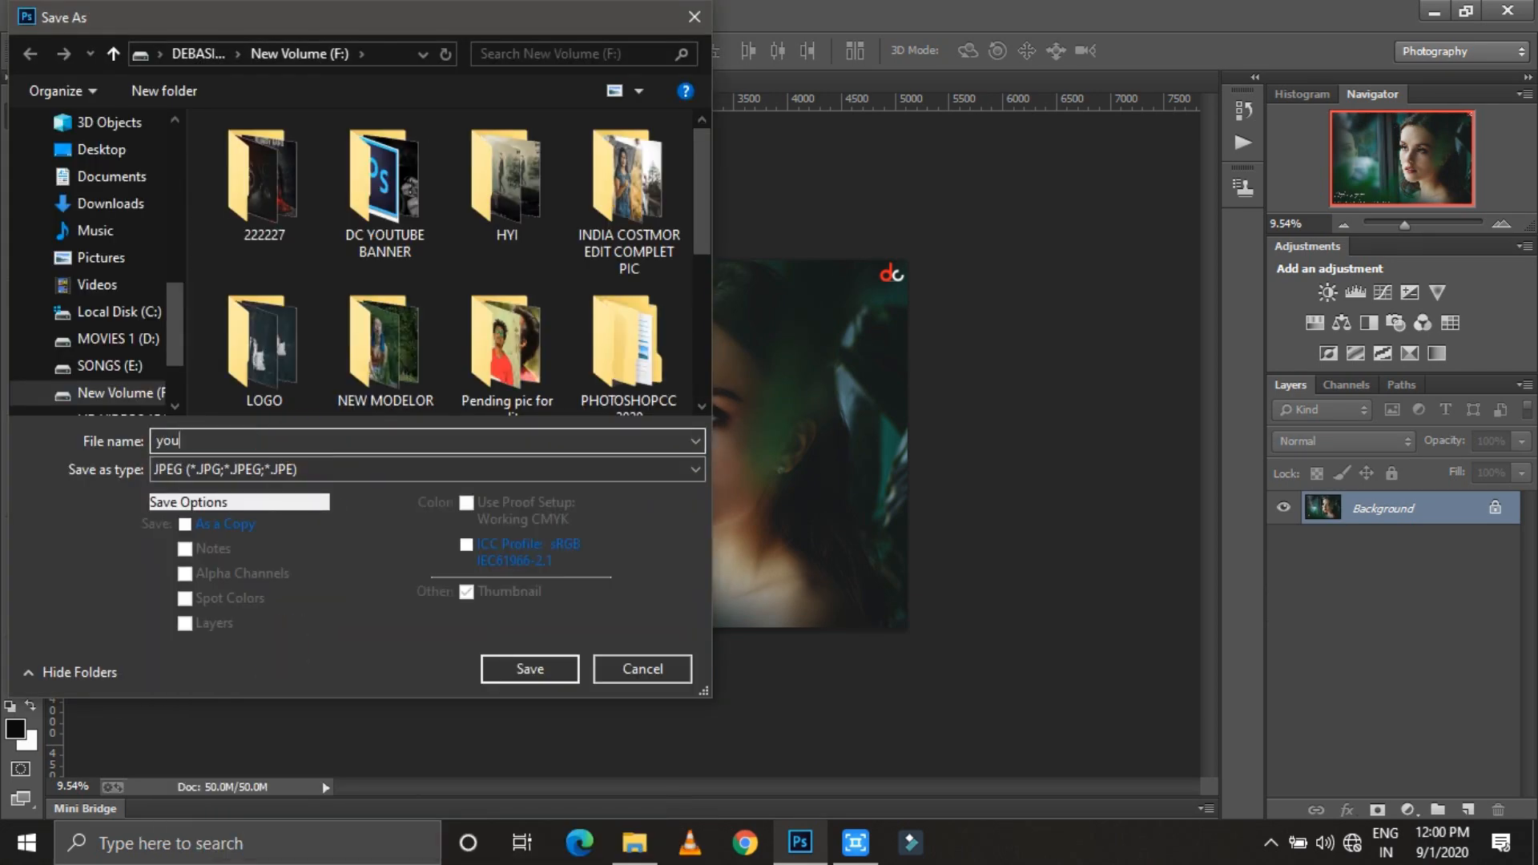
type("tube model")
left_click(531, 668)
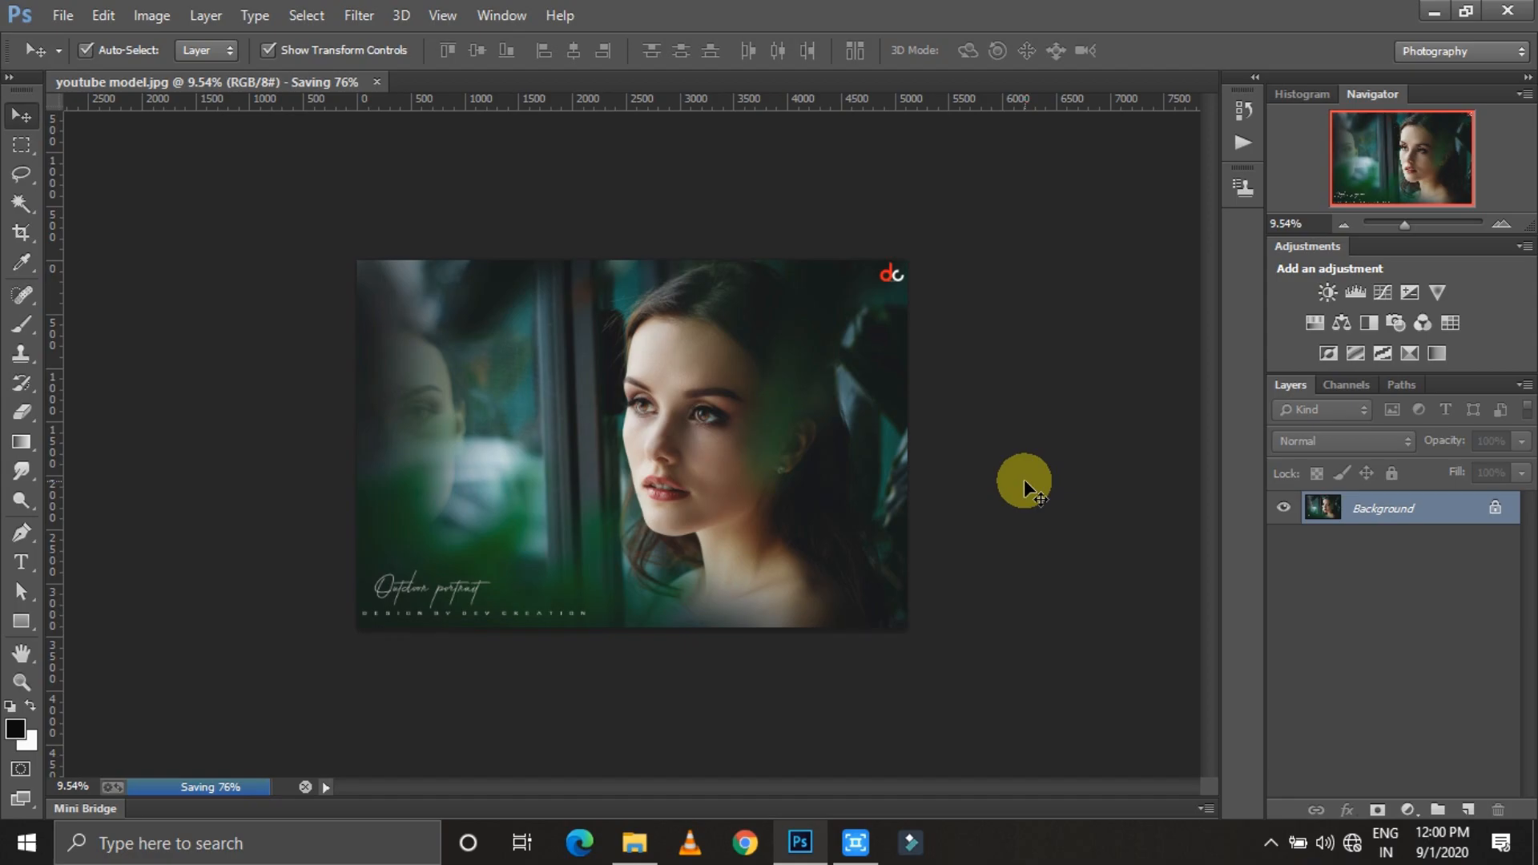
left_click(1272, 843)
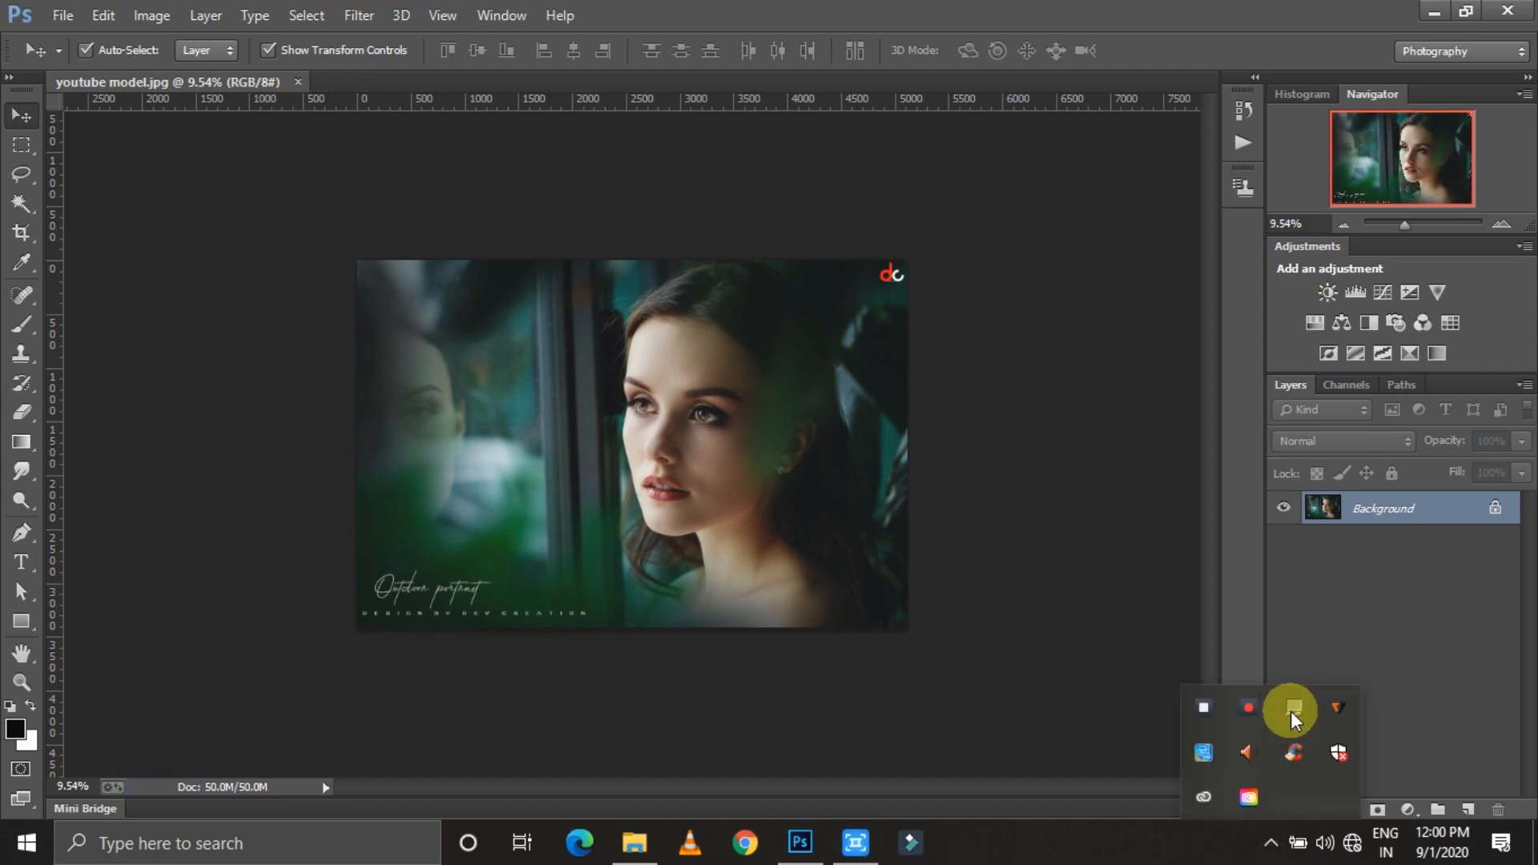